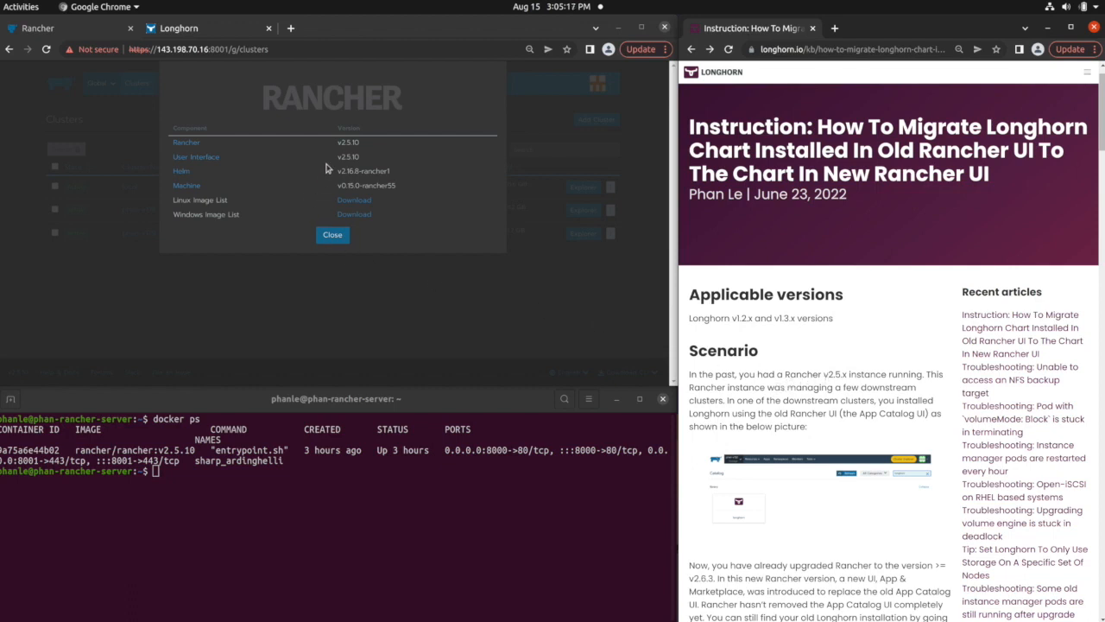
Check the Rancher version in the version dialog, read the article's Scenario paragraph, and close the dialog.
drag(337, 145, 361, 148)
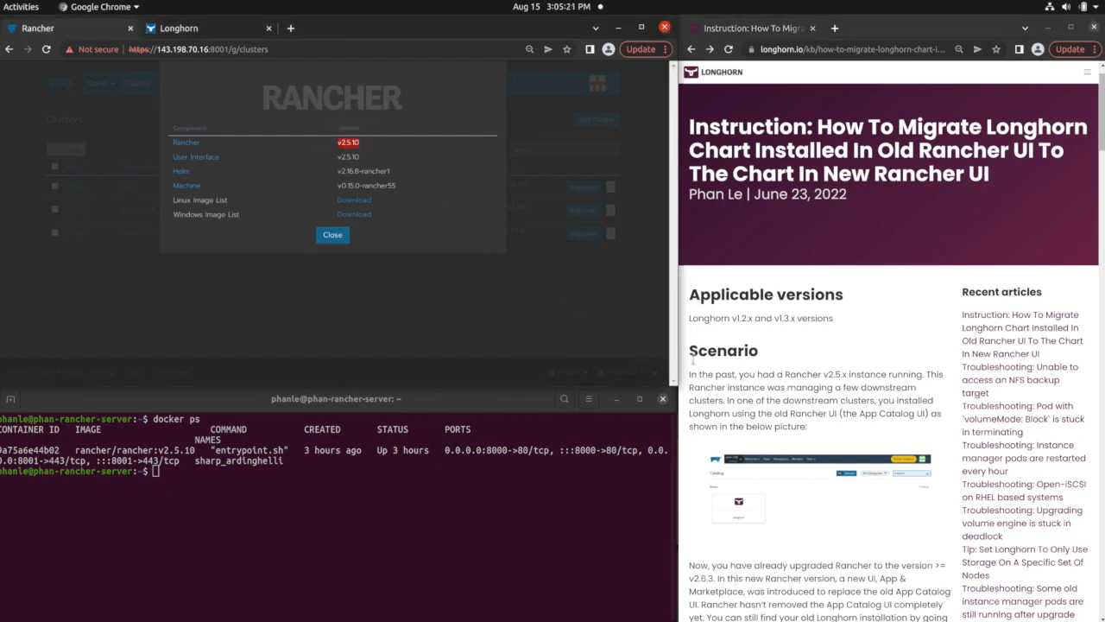
click(795, 409)
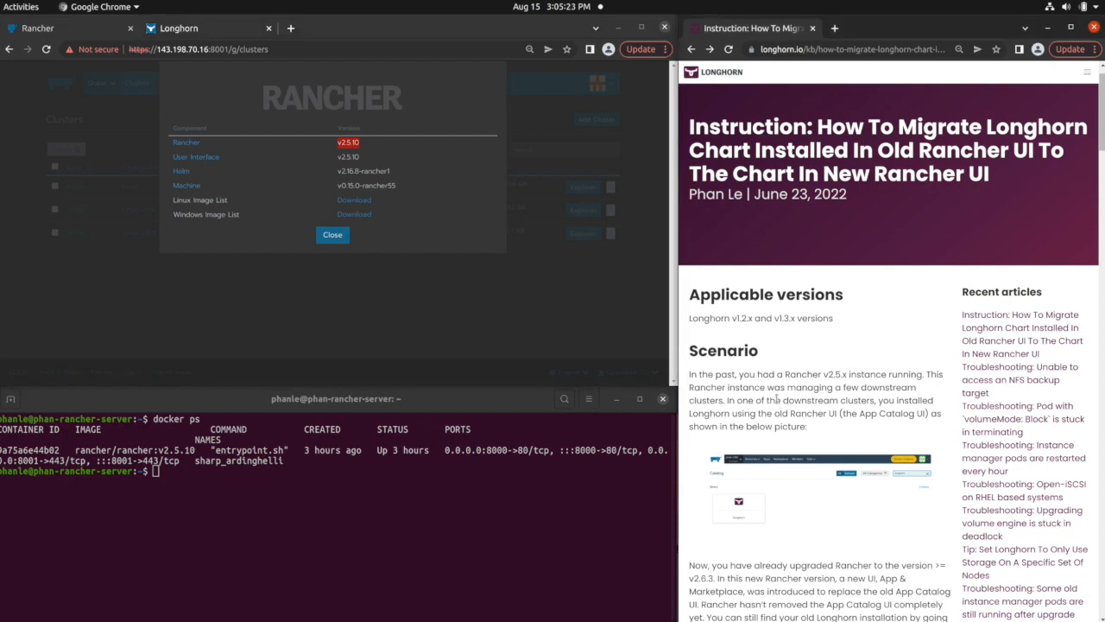
triple_click(812, 397)
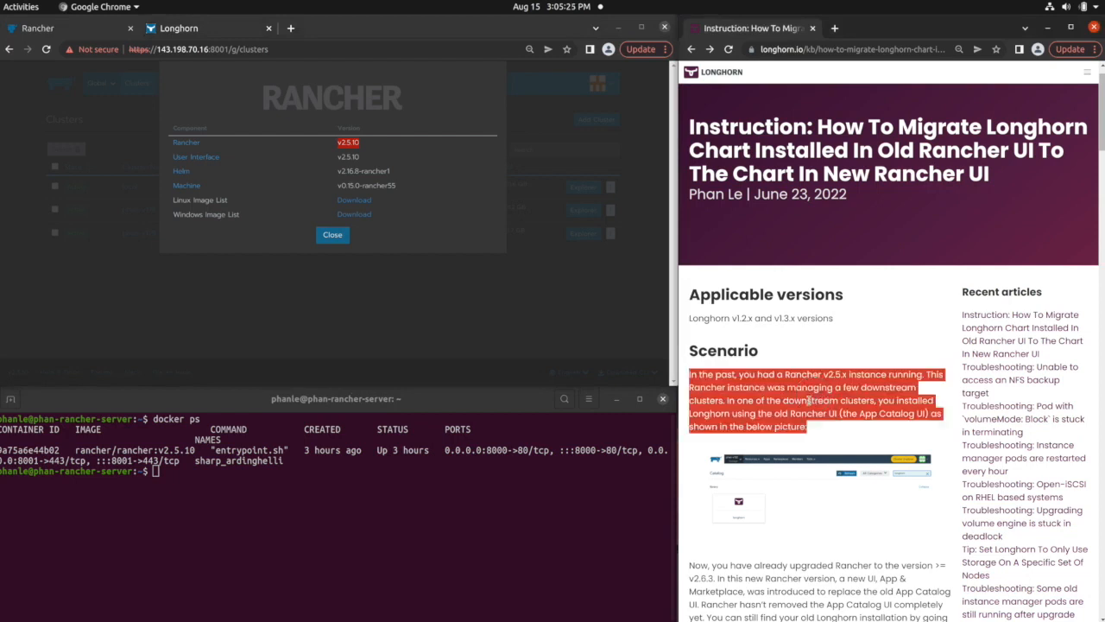
click(750, 406)
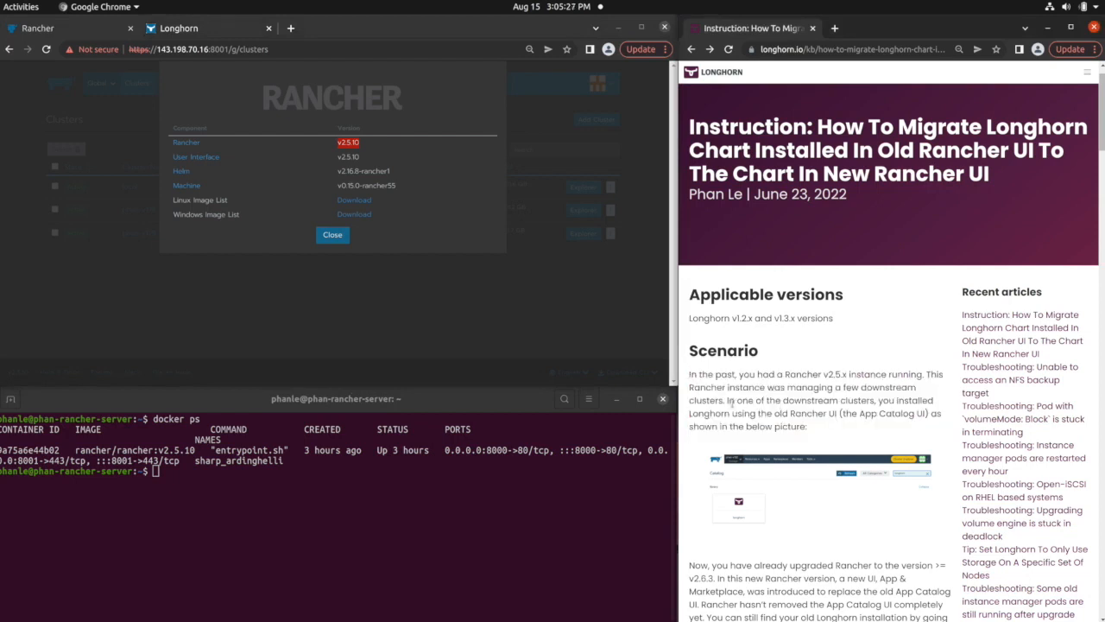
click(331, 236)
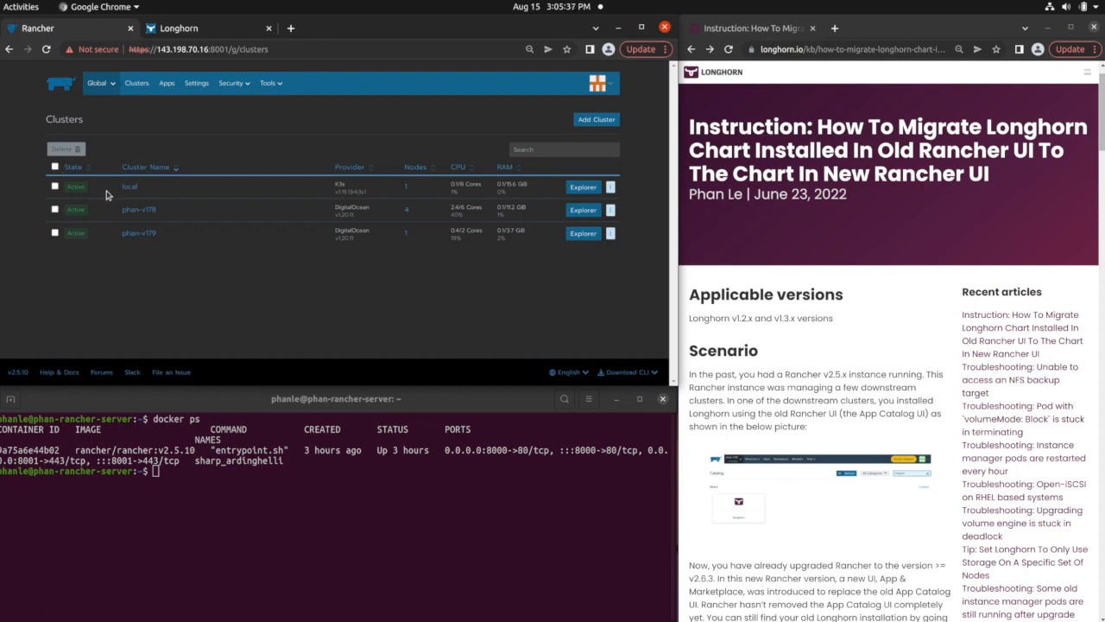
Point out the local cluster, and select the downstream clusters phan-v178 and phan-v179 in the cluster list.
click(55, 188)
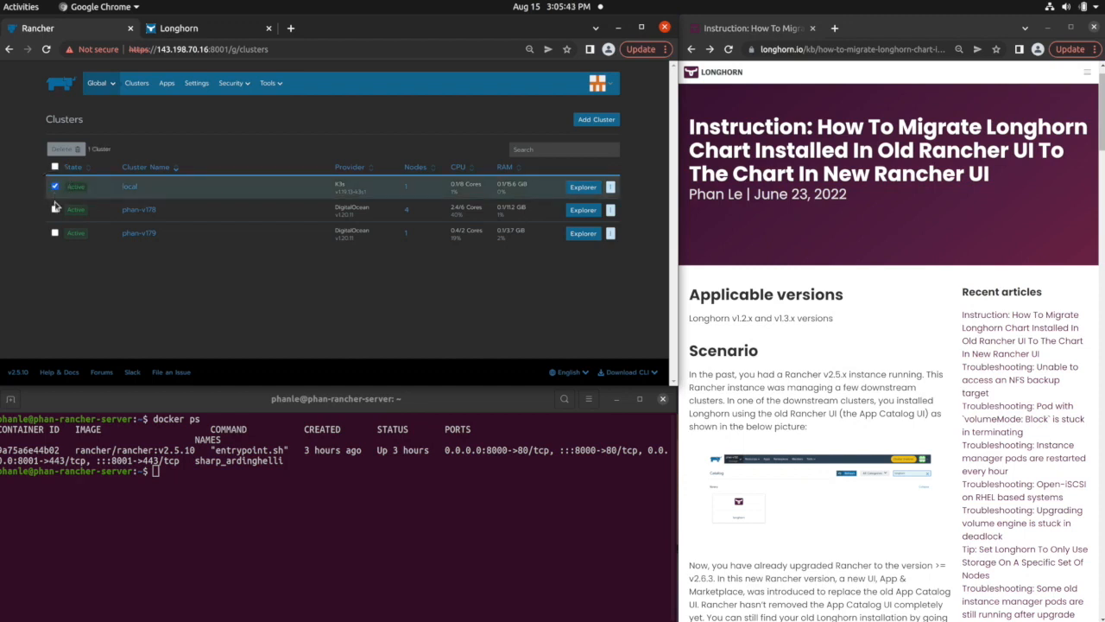
click(54, 188)
click(54, 209)
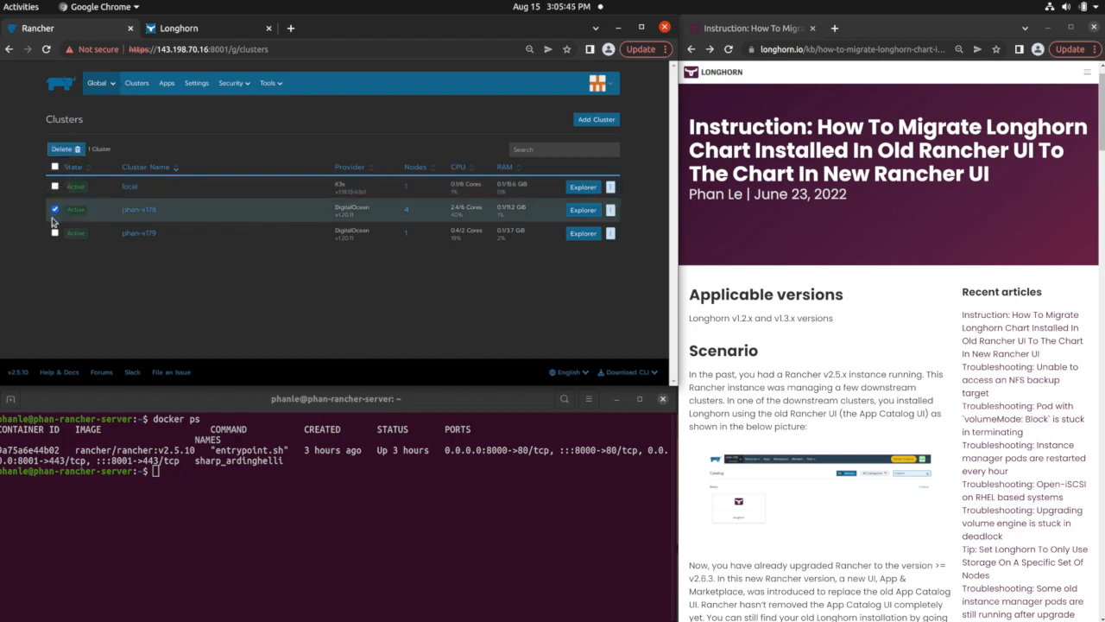
click(54, 233)
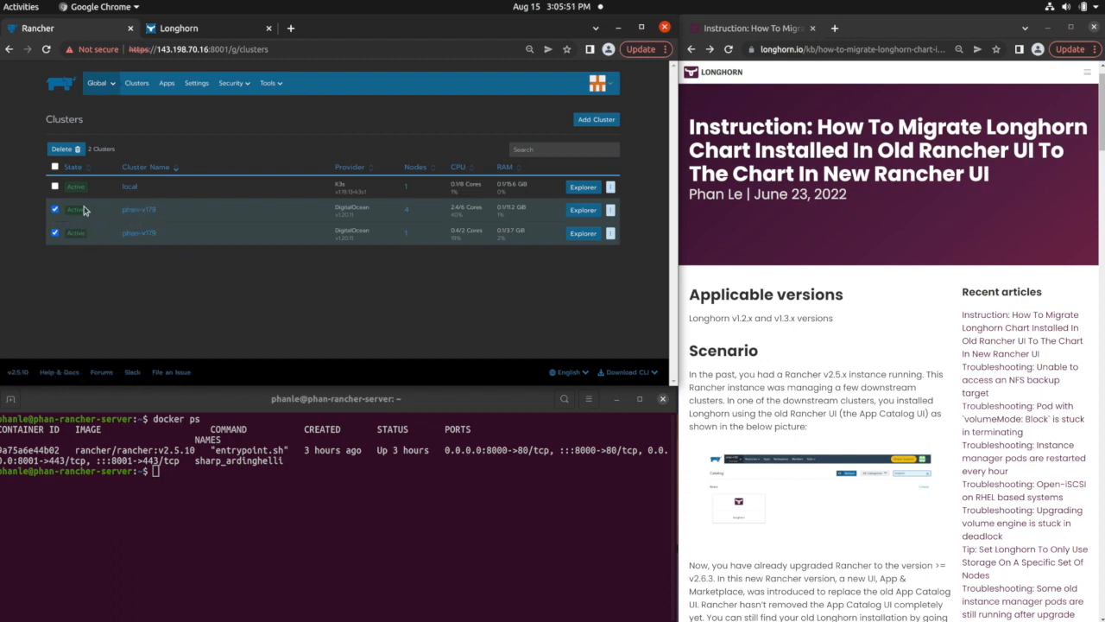
Open the apps of the phan-v178 cluster's Storage project, and highlight the article's passage on upgrading Rancher to v2.6.3 or newer.
click(97, 83)
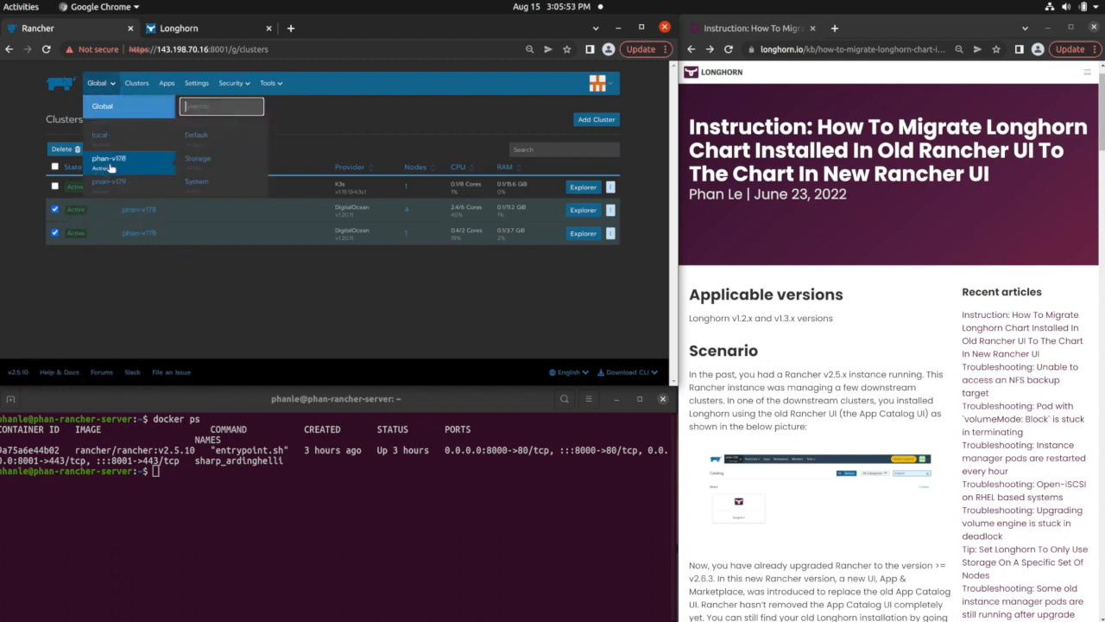
click(198, 160)
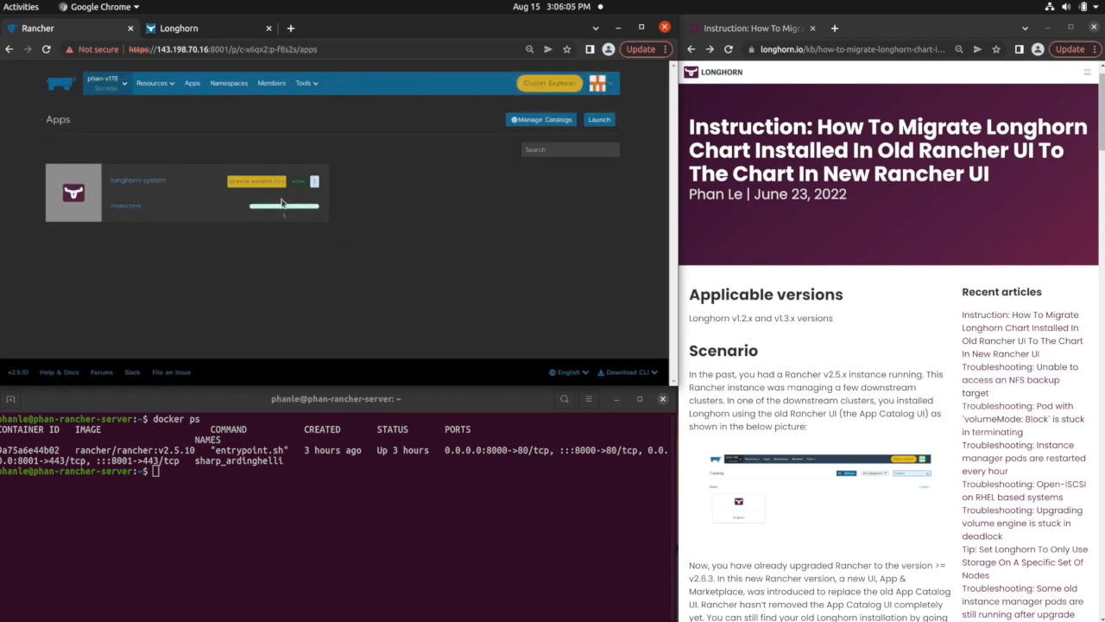
scroll(688, 343, down, 4)
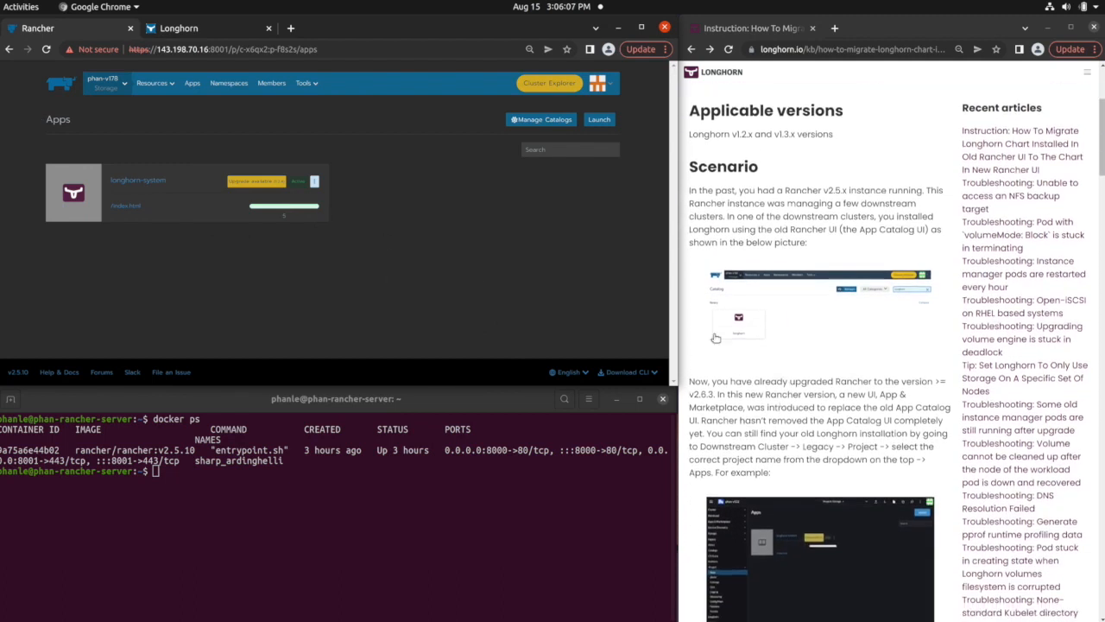
scroll(732, 397, down, 1)
drag(690, 351, 741, 377)
Stop the running Rancher container sharp_ardinghelli with docker stop in the terminal.
click(310, 462)
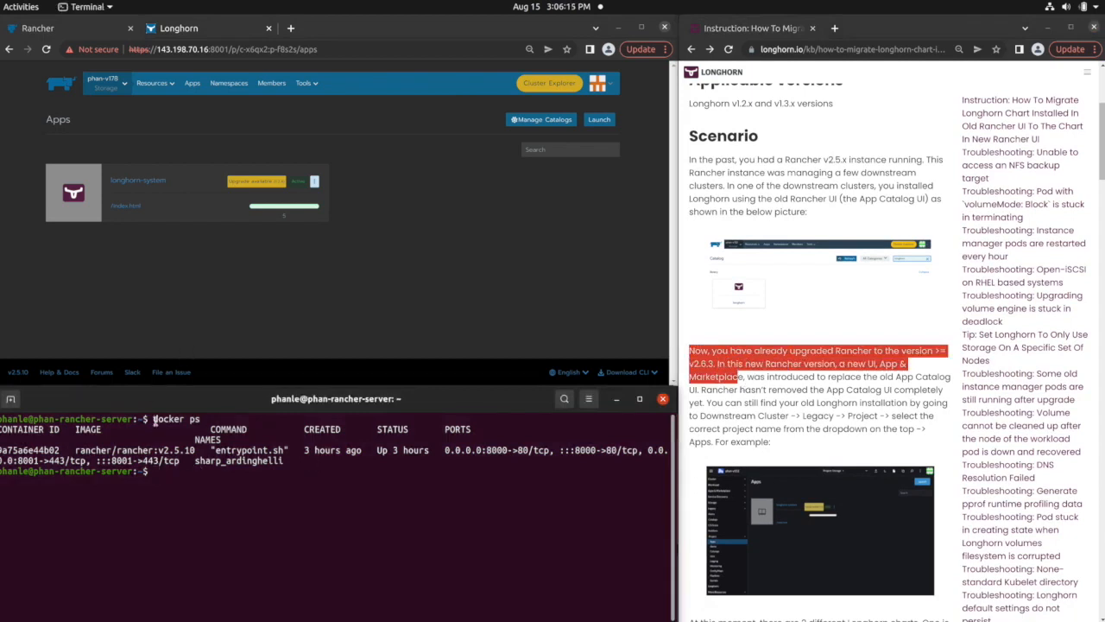
drag(164, 450, 158, 459)
double_click(176, 450)
click(195, 473)
text(d)
key(BackSpace)
text(stop)
key(BackSpace)
key(BackSpace)
key(BackSpace)
key(BackSpace)
text(docker stop sharp_ardinghelli)
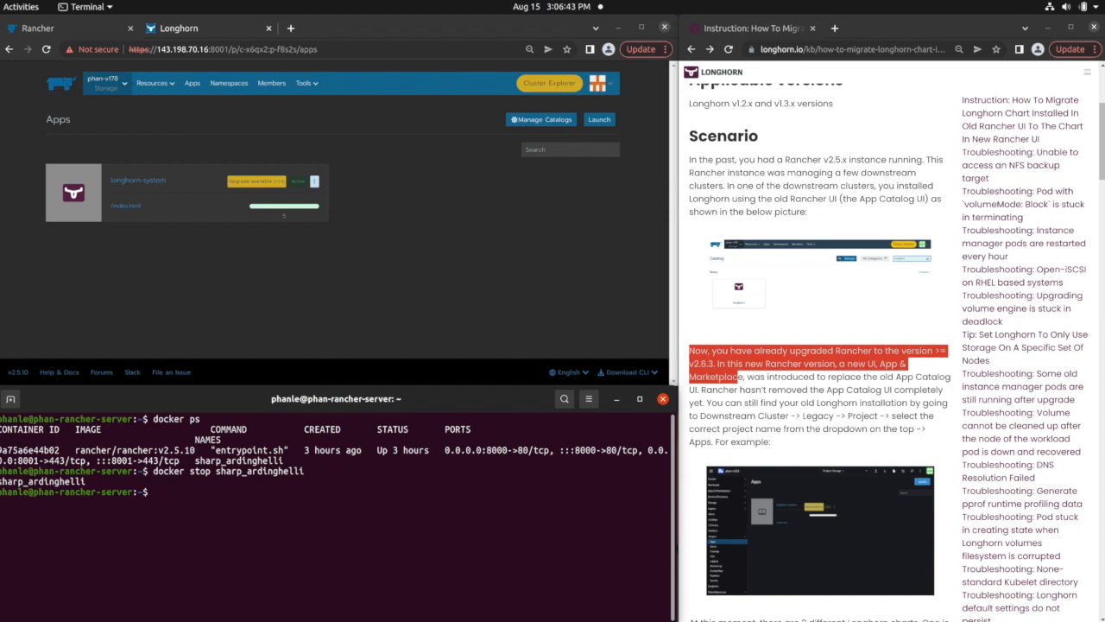
Create a container named rancher-data from the rancher/rancher:v2.5.10 image, using the volumes of sharp_ardinghelli.
text(docker create --volumes-from sharp_ardinghelli --name rancher-data rancher/rancher:v2.5.10)
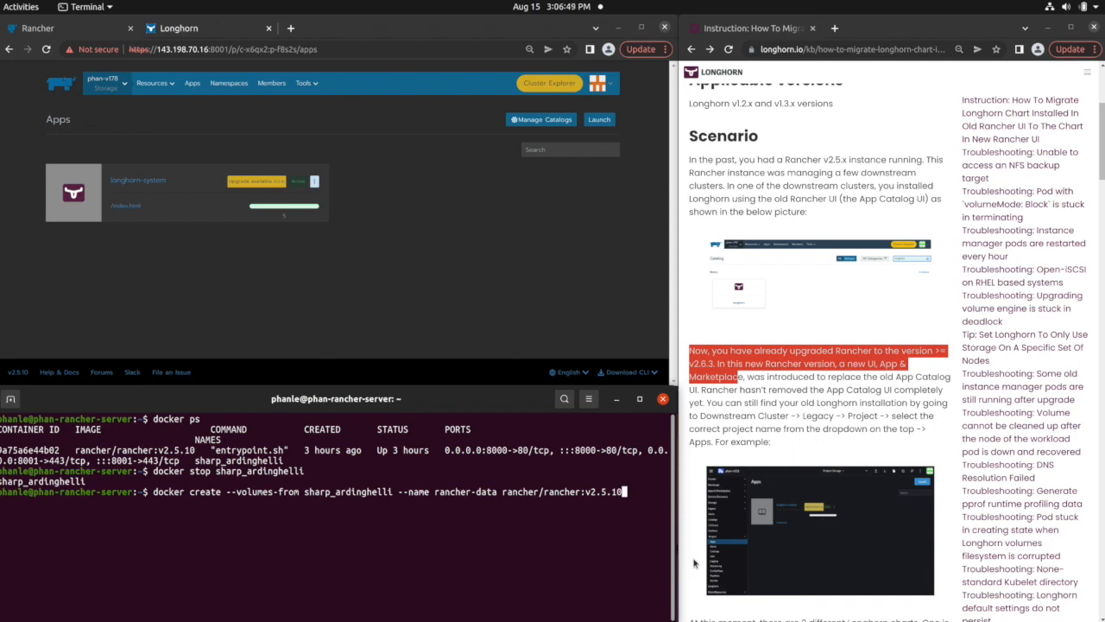
double_click(332, 491)
key(Return)
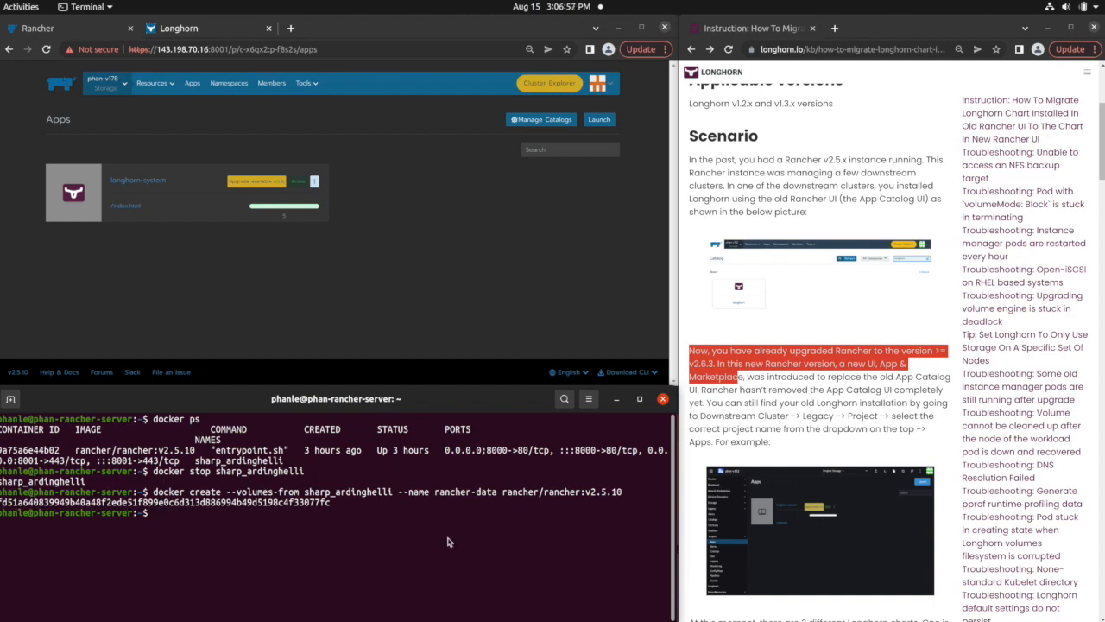
Run a detached, privileged rancher/rancher:v2.6.4 container with volumes from rancher-data, restart policy unless-stopped, and ports 8000:80 and 8001:443.
drag(345, 520, 433, 544)
click(341, 521)
text(docker run -d --volumes-from rancher-data --restart=unless-stopped -p 8000:80 -p 8001:443 --privileged rancher/rancher:v2.6.4)
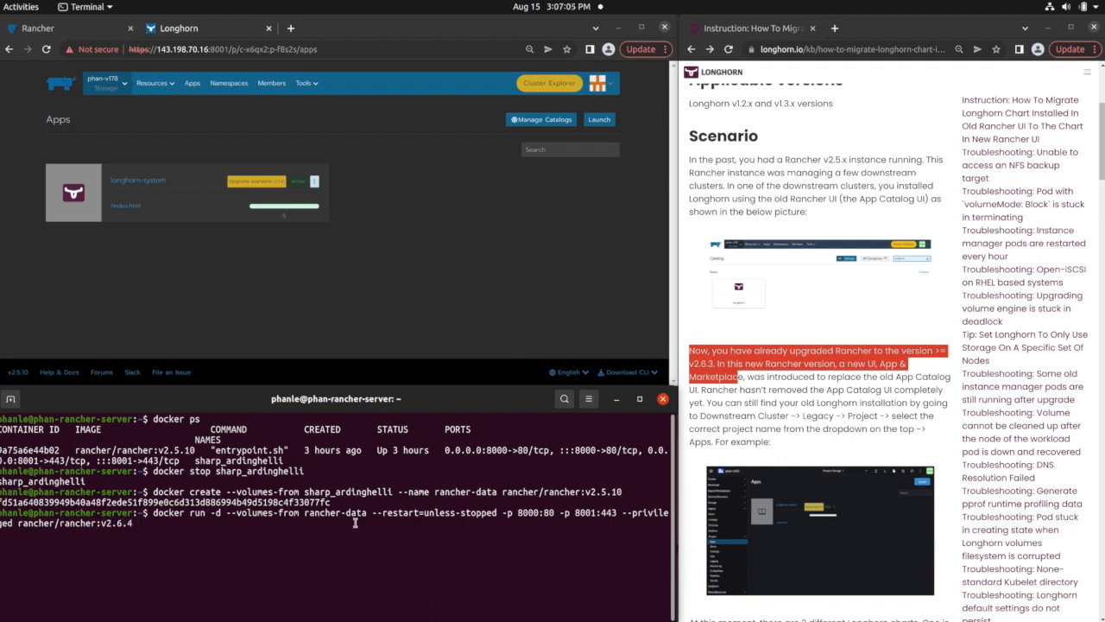
triple_click(318, 515)
click(318, 518)
drag(226, 513, 367, 514)
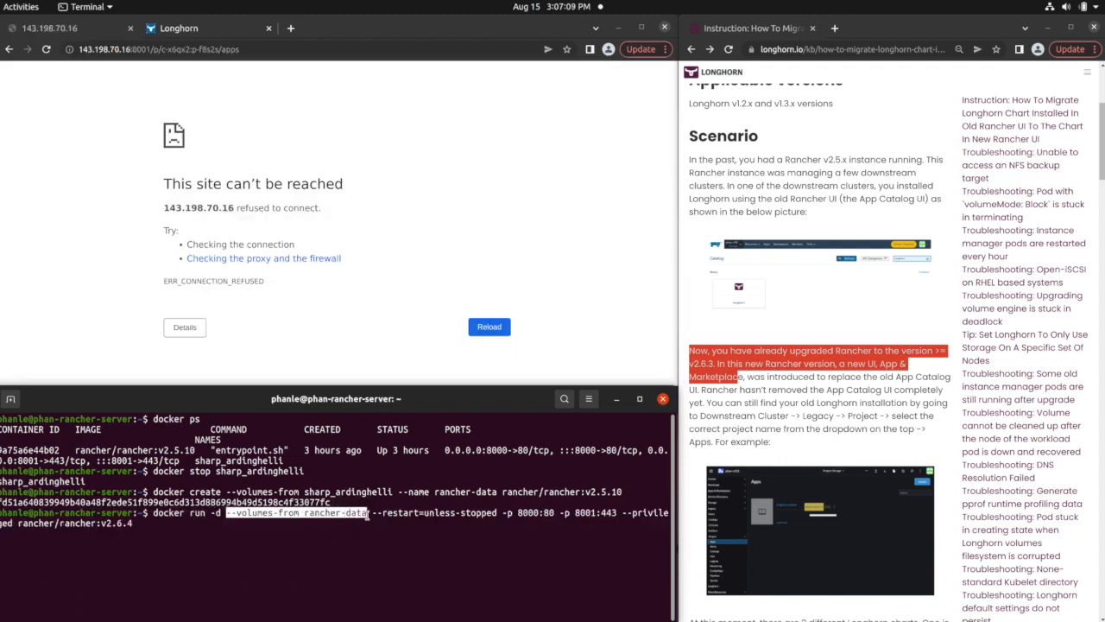
click(370, 511)
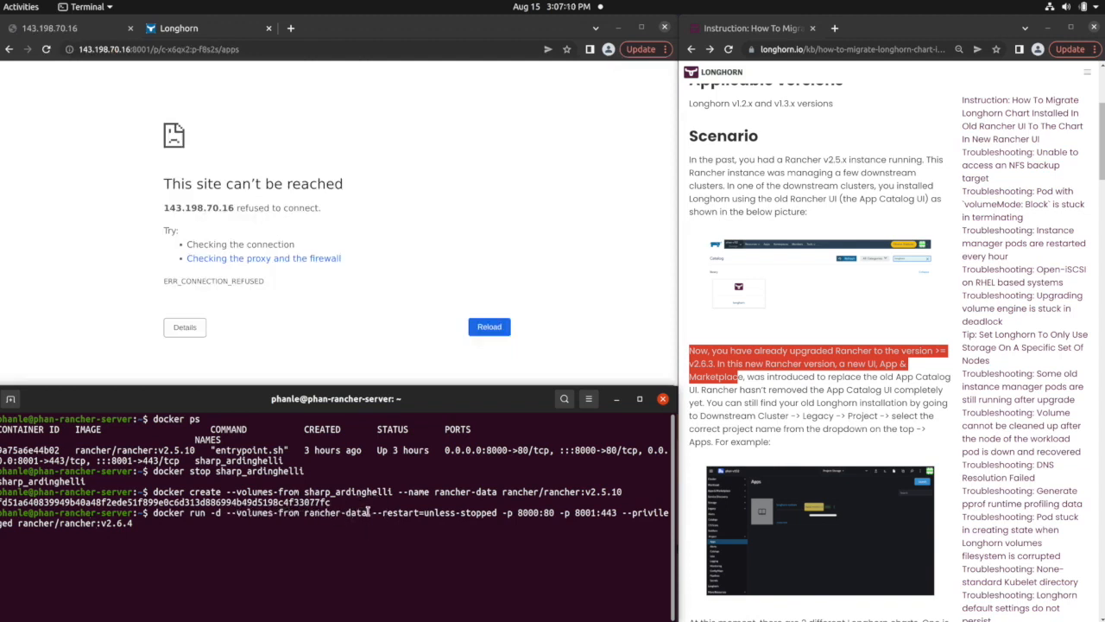
double_click(455, 492)
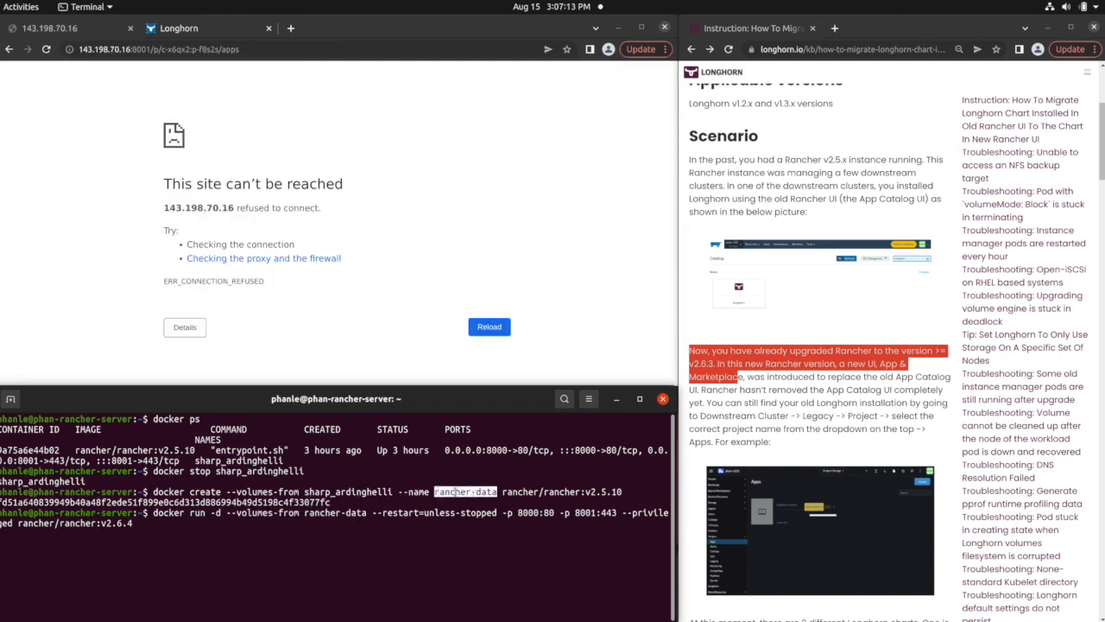
click(370, 531)
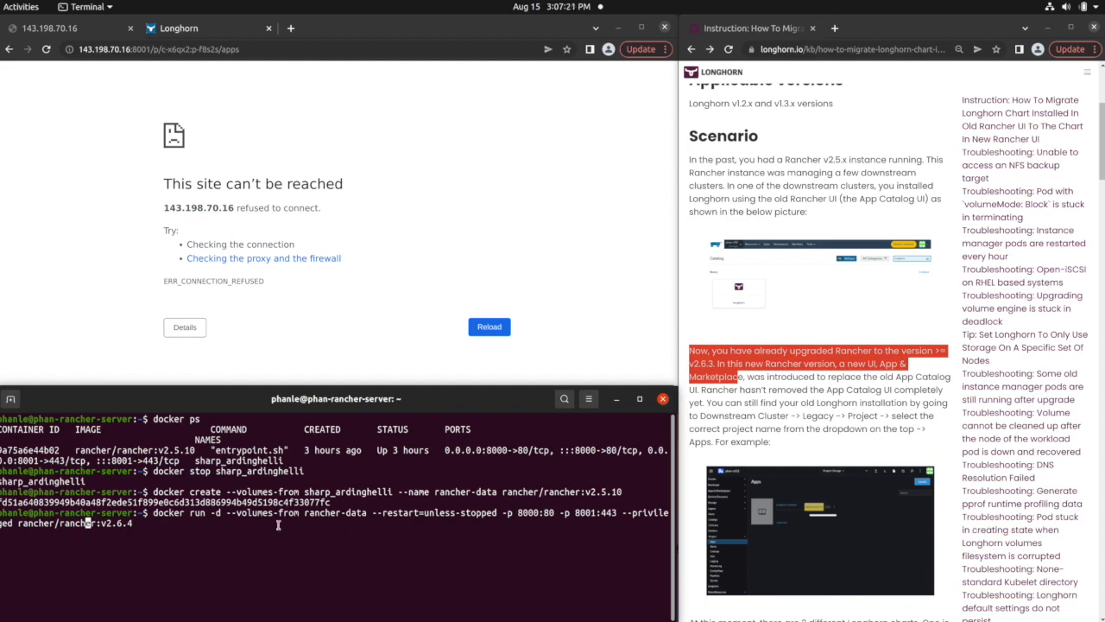
mouse_move(100, 523)
mouse_down()
mouse_move(130, 522)
mouse_move(94, 523)
mouse_up()
click(148, 521)
click(95, 523)
key(Return)
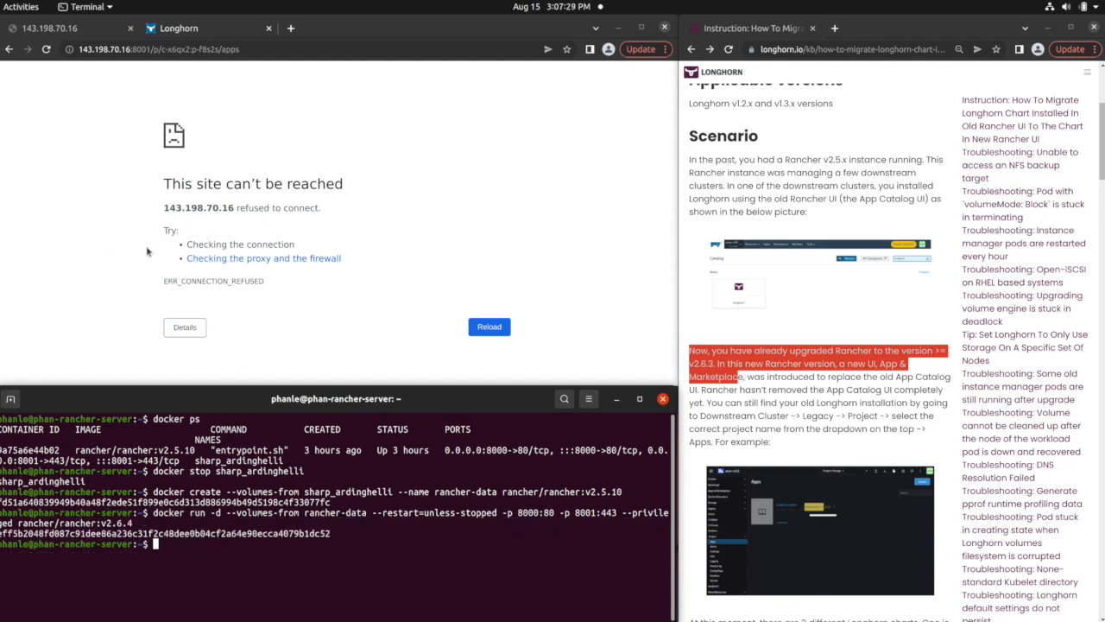
List the running containers with docker ps in the terminal.
click(99, 251)
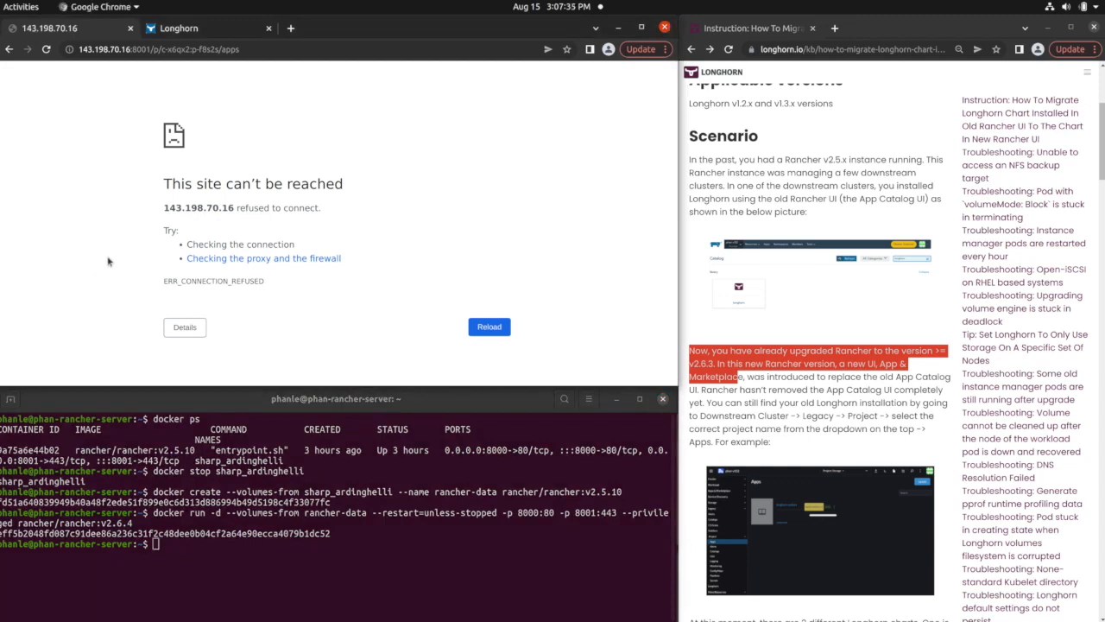
click(254, 502)
text(docker ps)
key(Return)
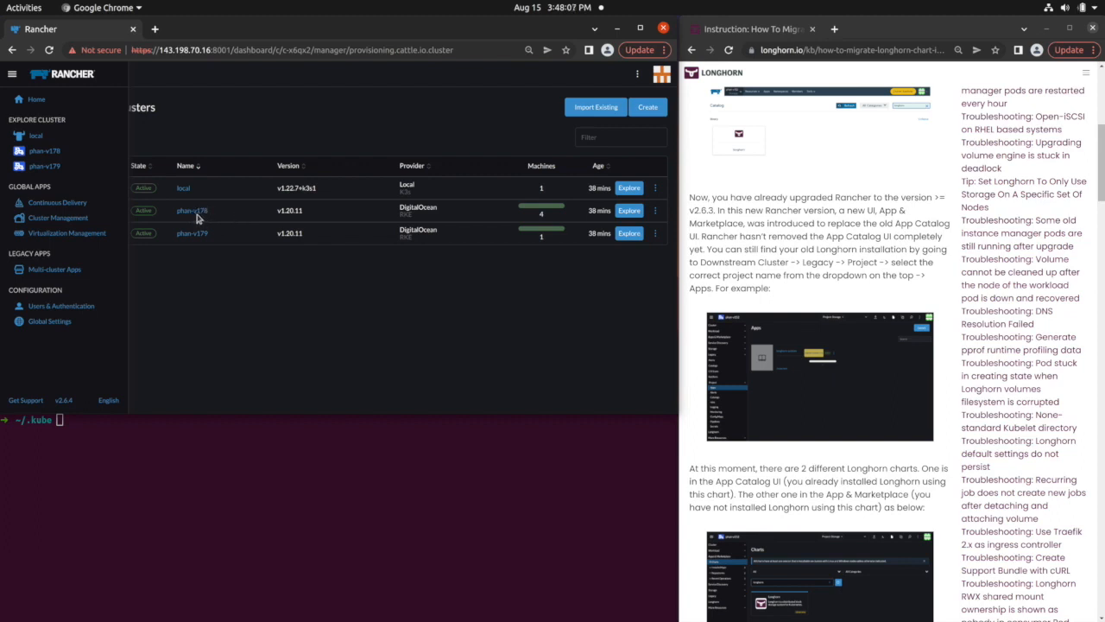
Open the phan-v178 cluster in the upgraded Rancher, and highlight the article's directions for finding the old Longhorn installation.
click(67, 156)
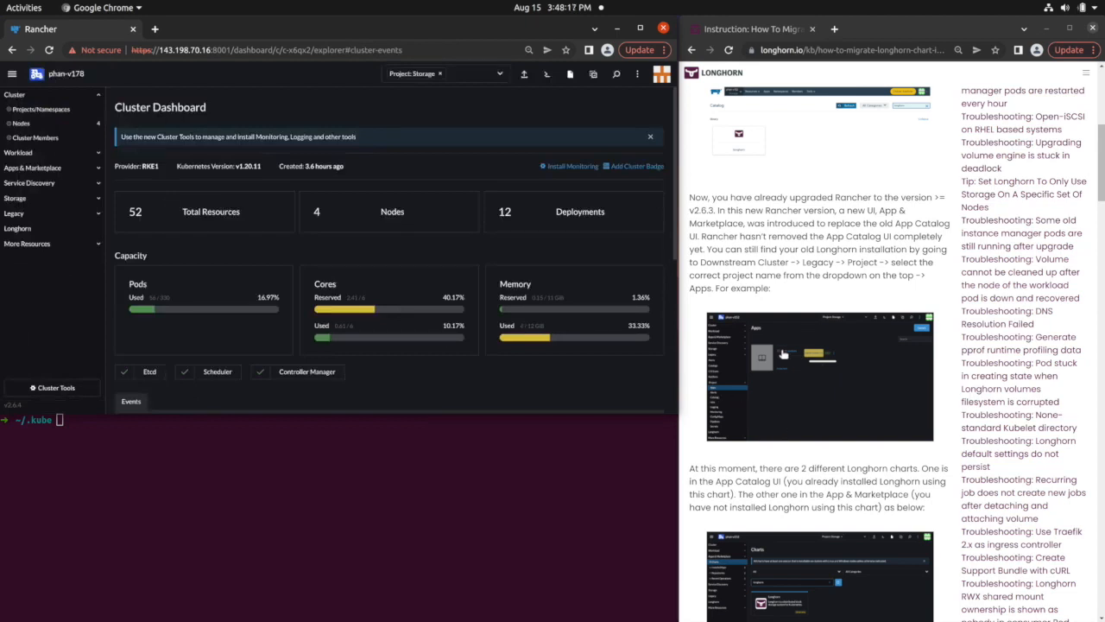
click(816, 216)
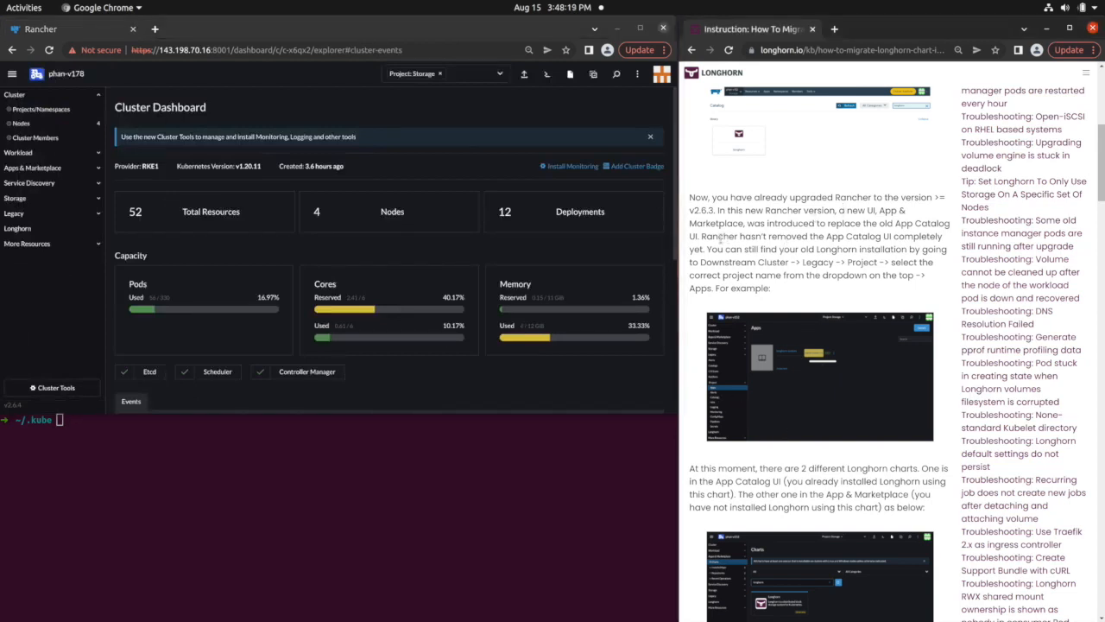
drag(703, 234, 937, 263)
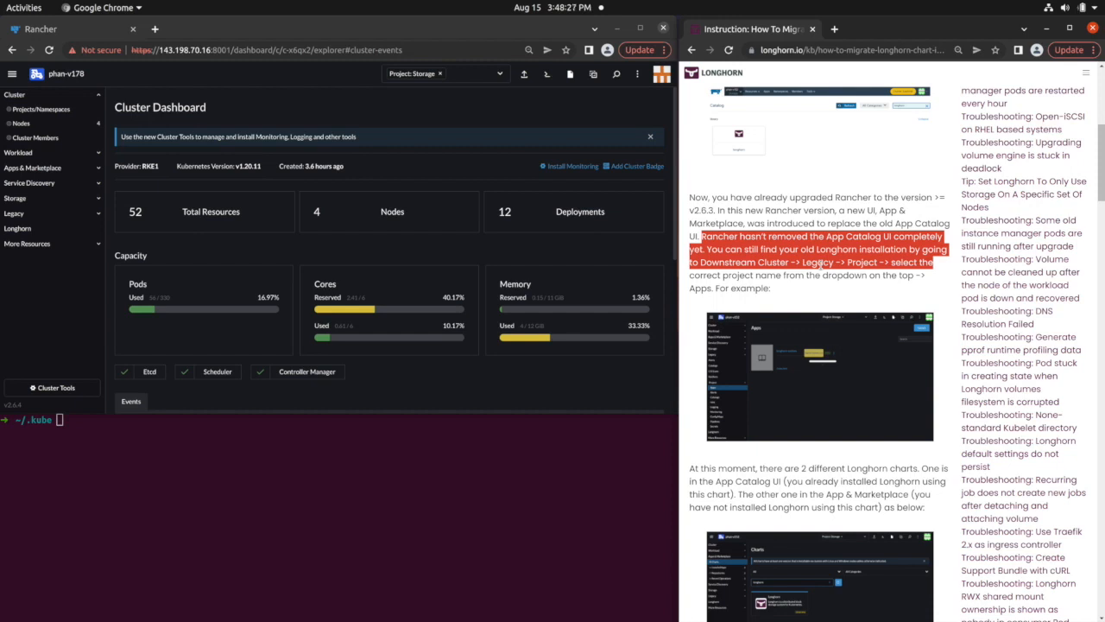
Open the cluster's legacy project apps, and check that the project filter is set to Project: Storage.
click(24, 275)
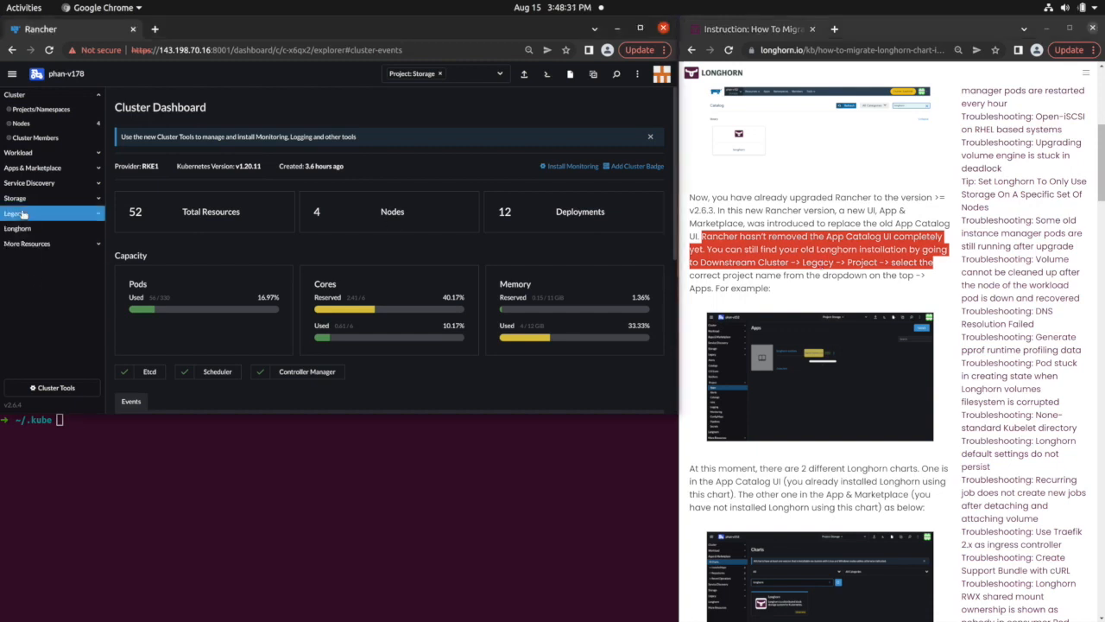
click(22, 215)
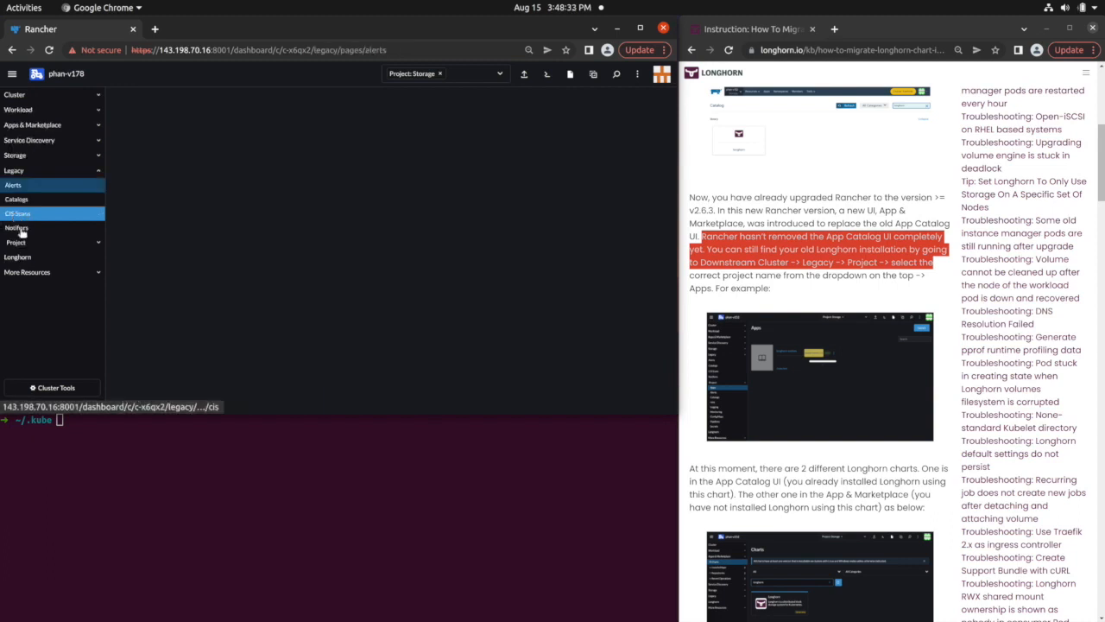
click(27, 242)
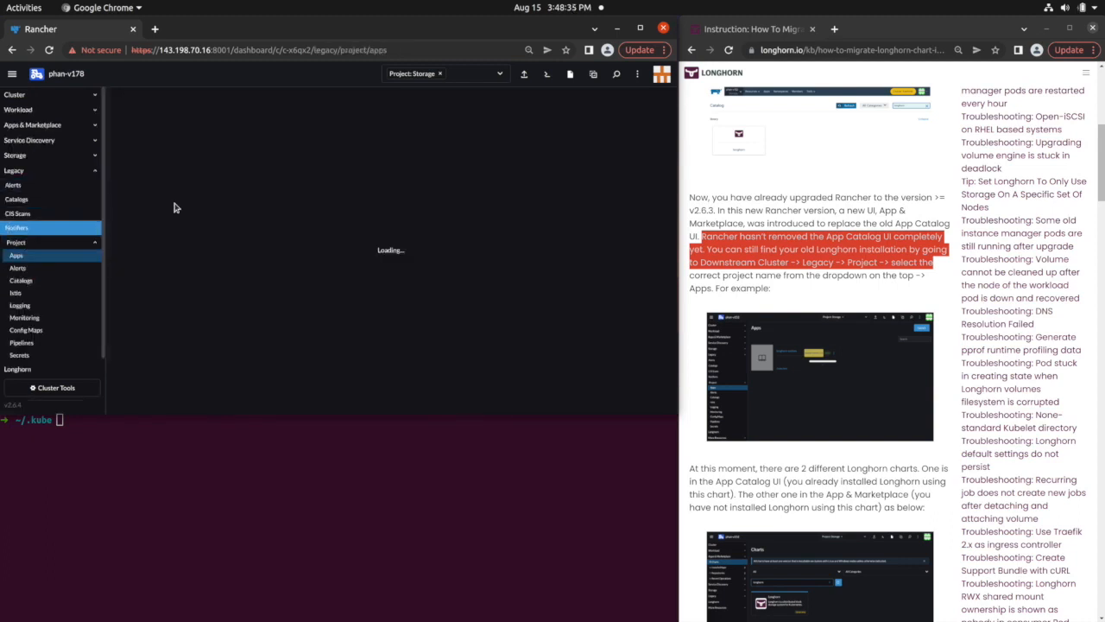
click(481, 79)
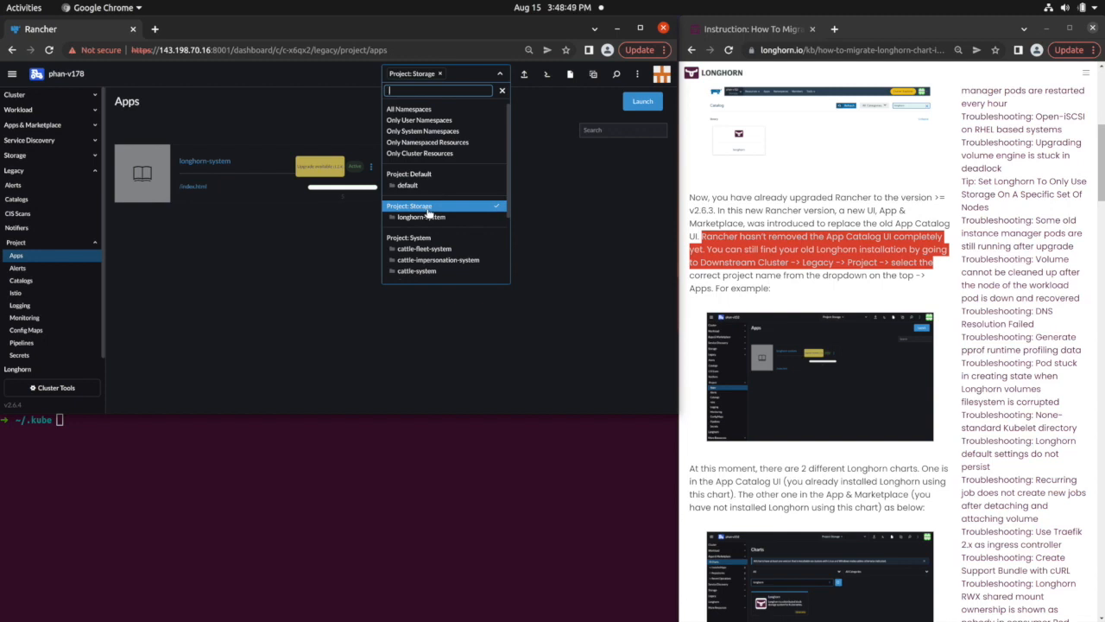
click(235, 201)
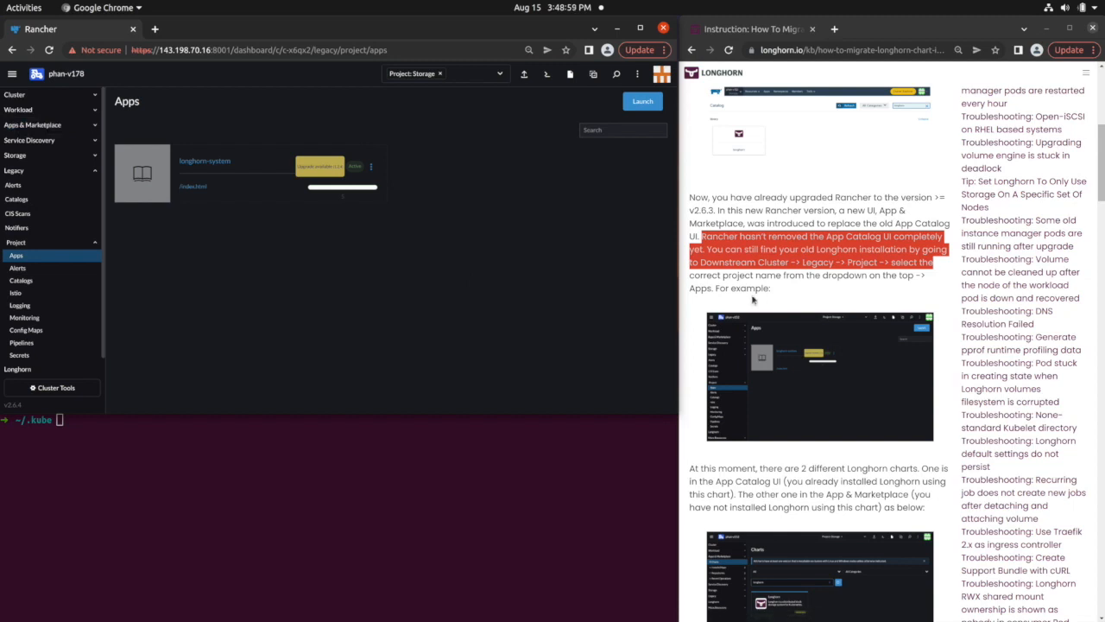
Highlight the article's sentence about the other Longhorn chart, and open the charts in the cluster's Apps & Marketplace.
scroll(751, 362, down, 1)
click(773, 423)
scroll(785, 445, down, 1)
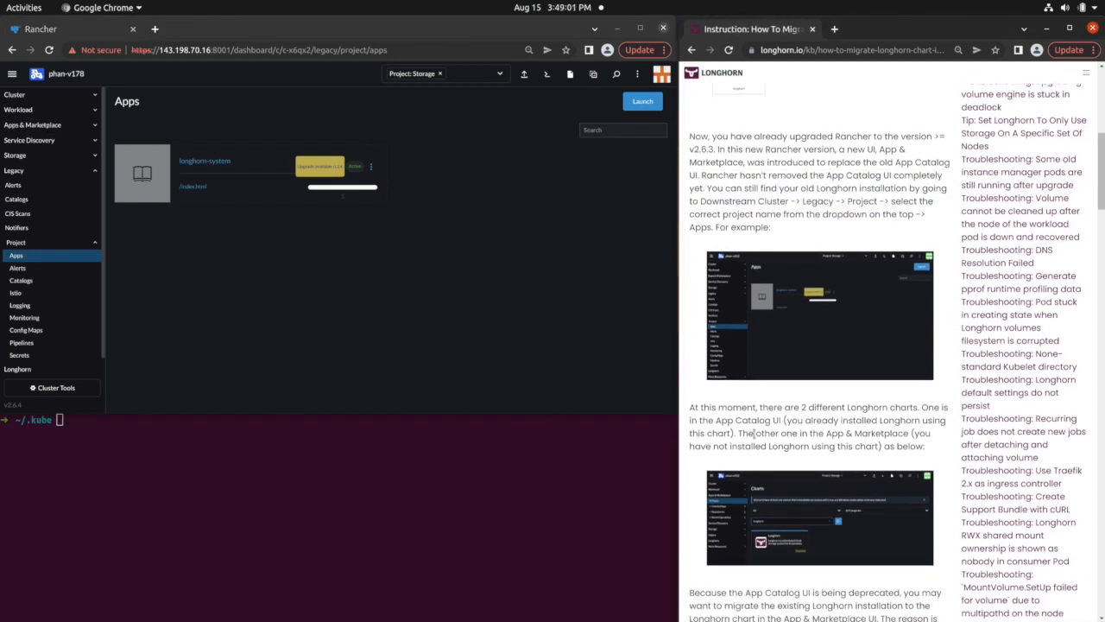
drag(744, 430, 916, 447)
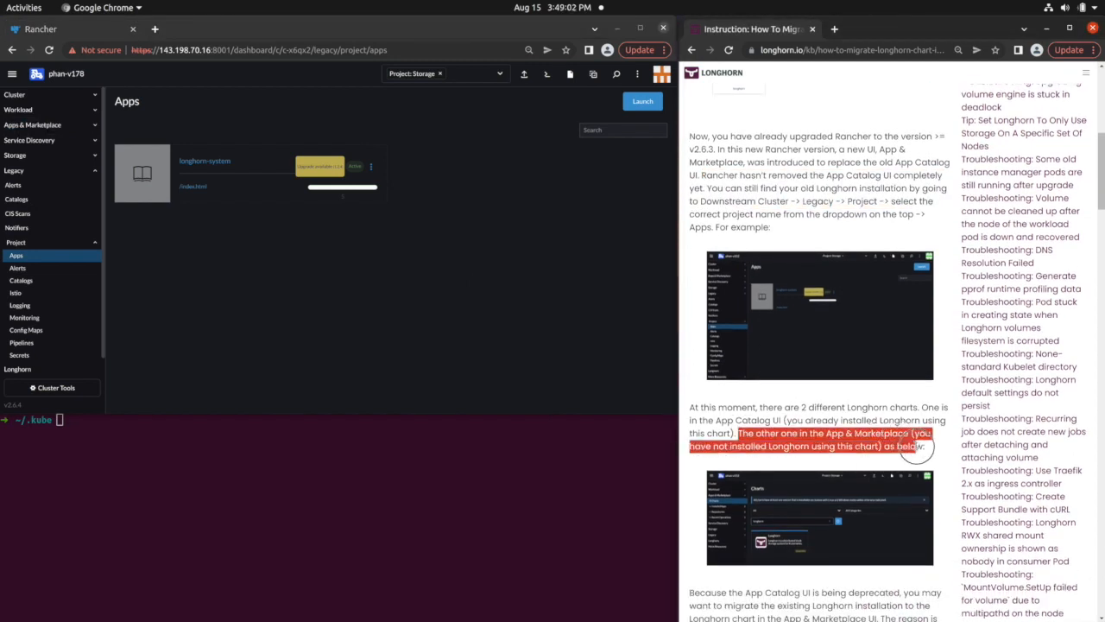
click(269, 334)
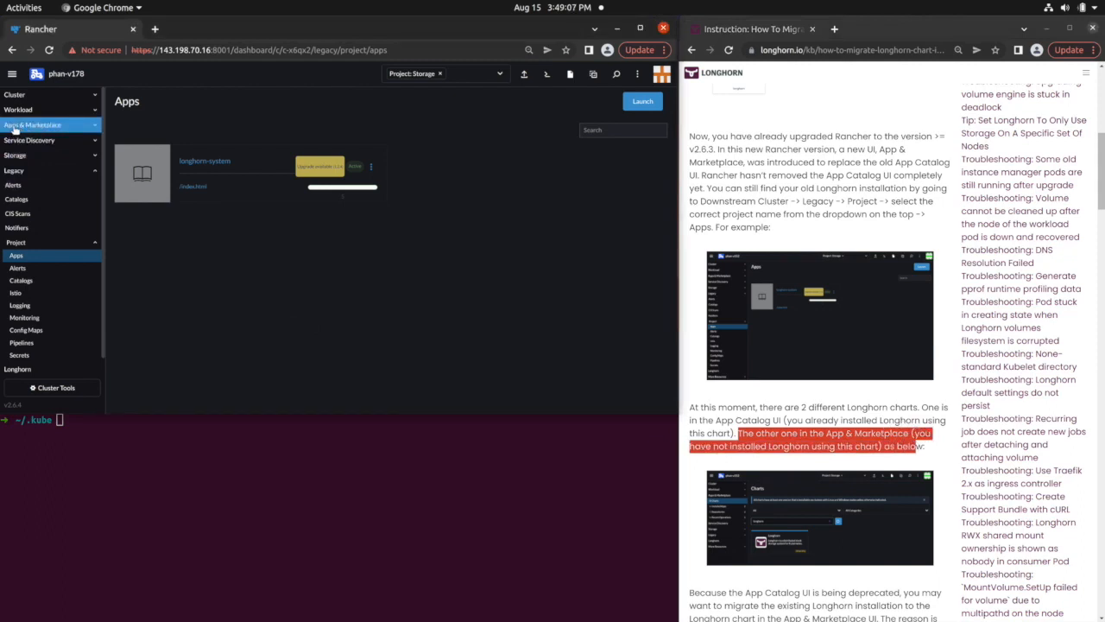
click(58, 127)
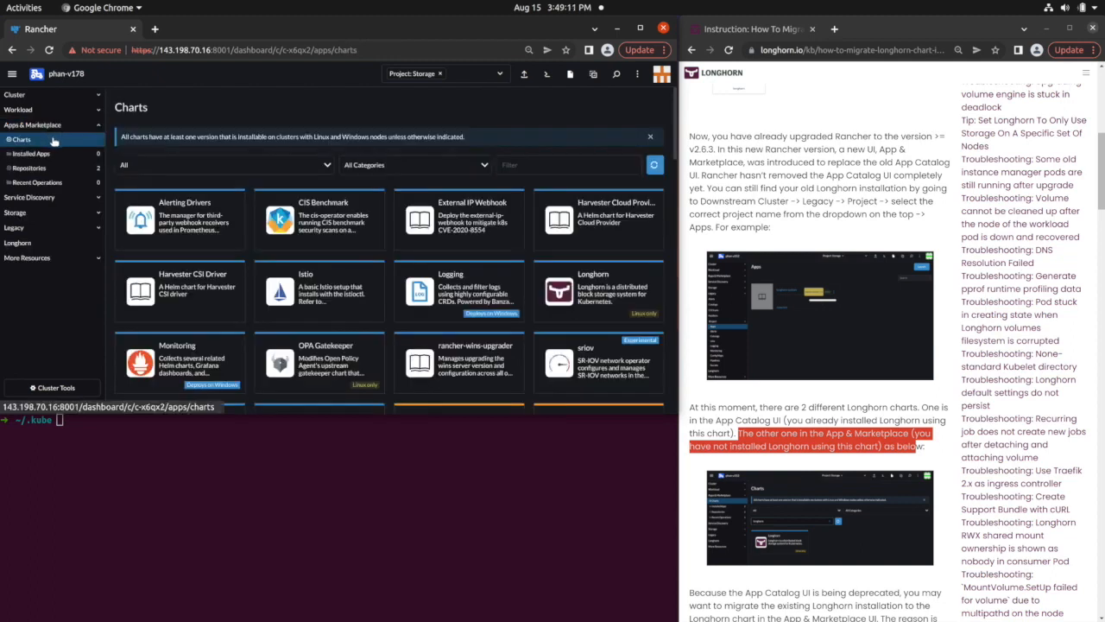
Open the Longhorn chart in Apps & Marketplace, and read the article down to its Prerequisites section.
click(580, 279)
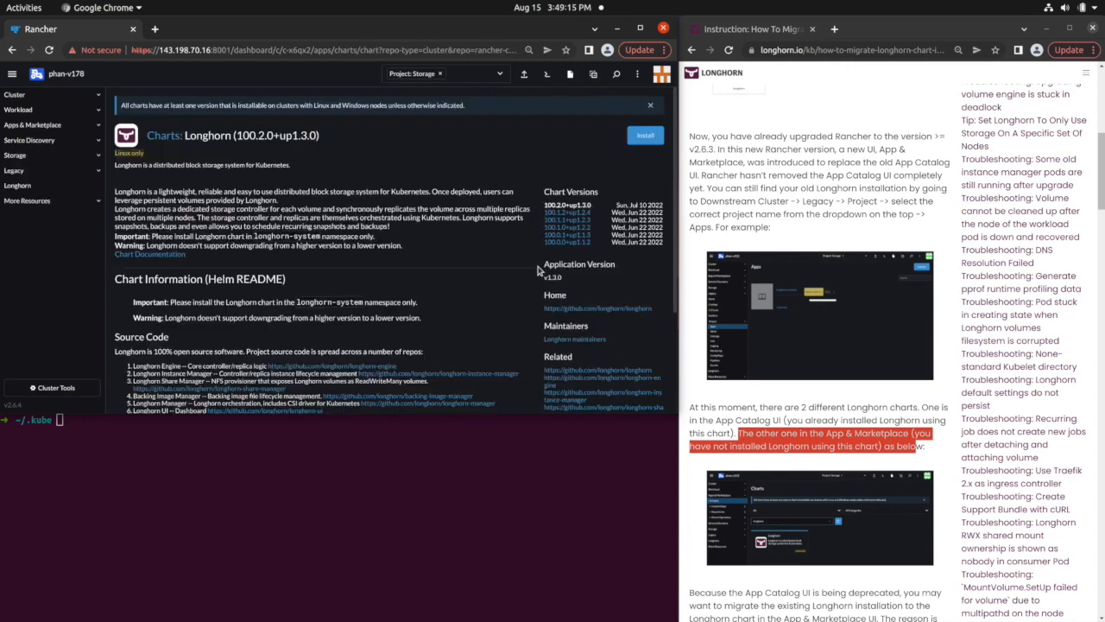
scroll(415, 227, down, 3)
scroll(413, 227, up, 3)
scroll(751, 359, down, 3)
click(756, 455)
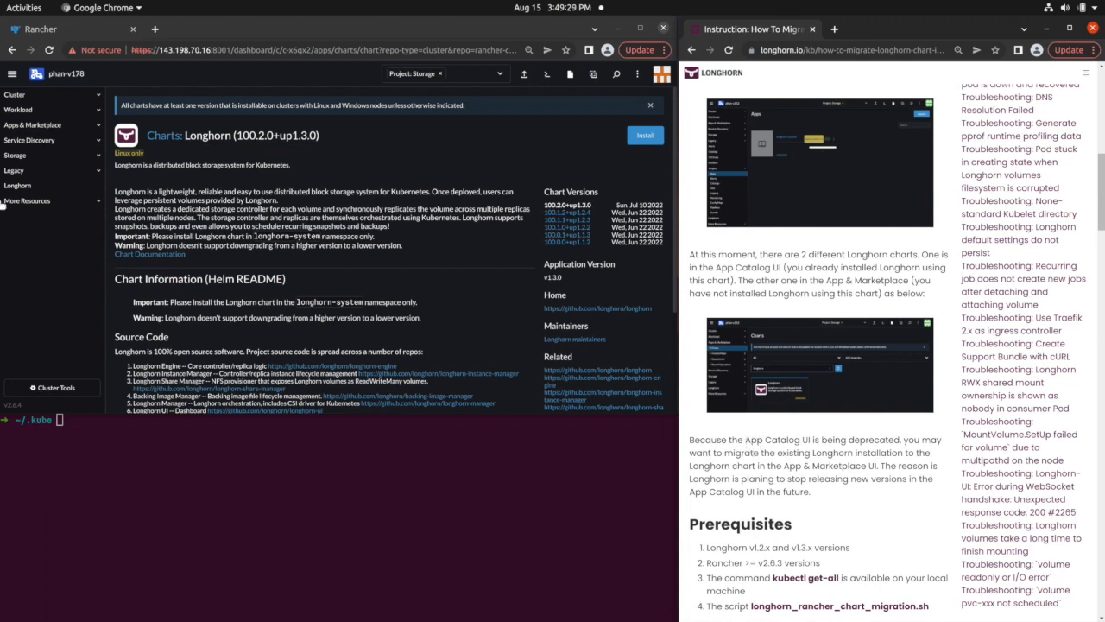
Revisit the old Longhorn installation in the legacy project apps, and return to the Longhorn chart in Apps & Marketplace.
click(15, 171)
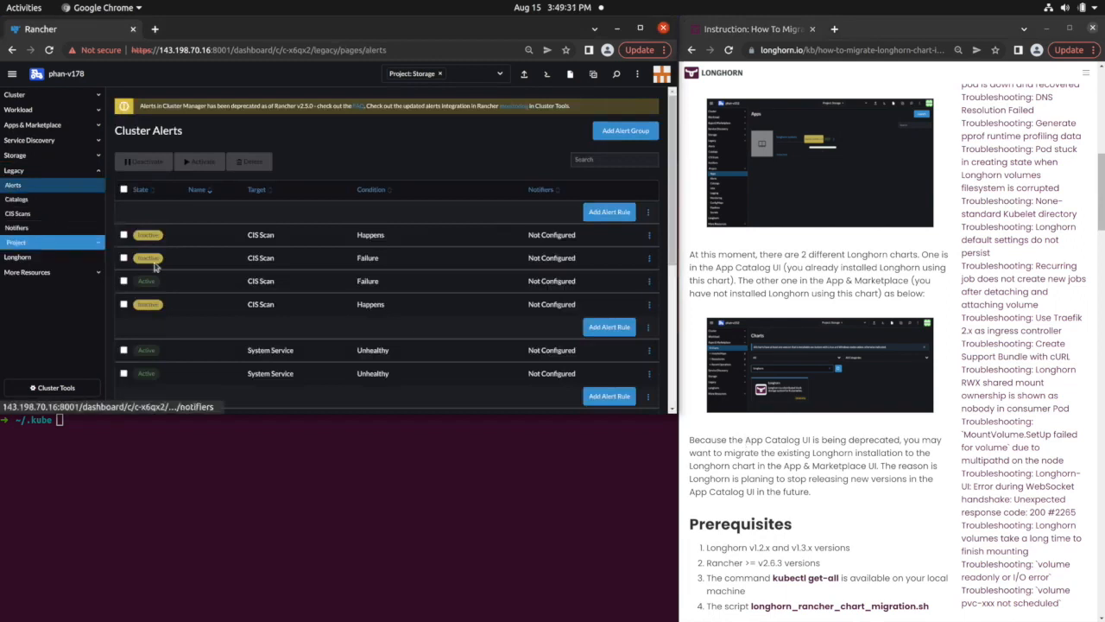
click(55, 240)
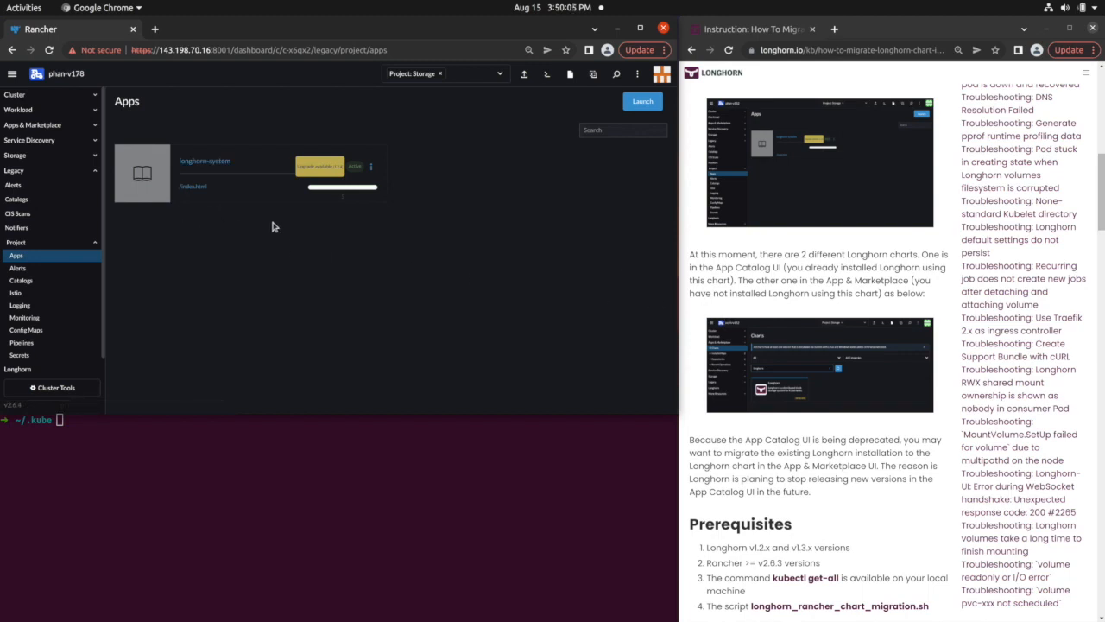
click(40, 113)
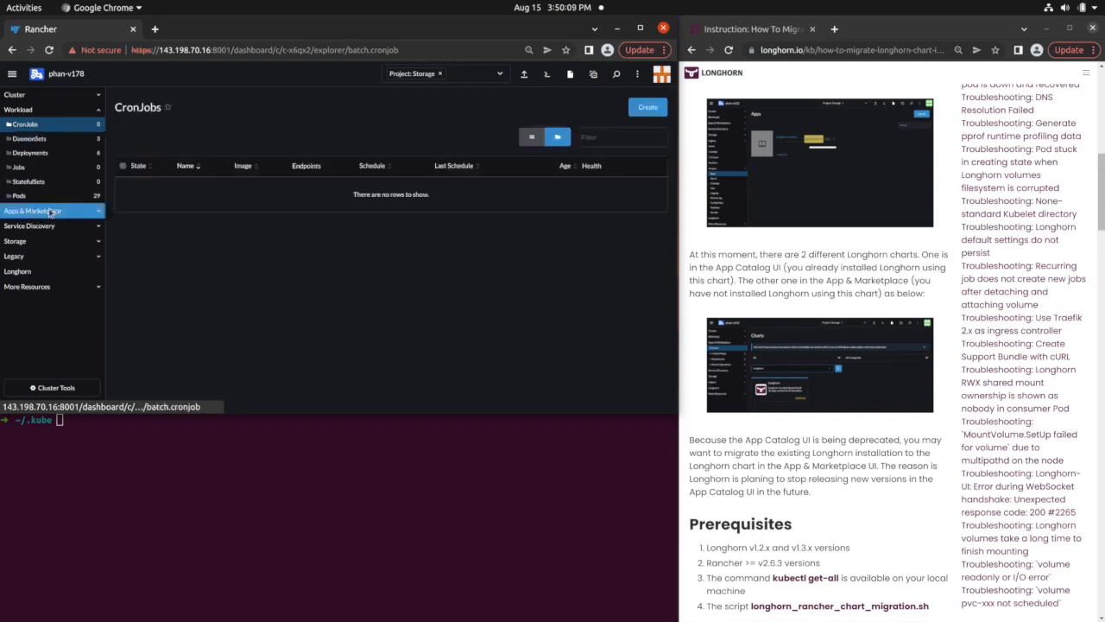
click(65, 218)
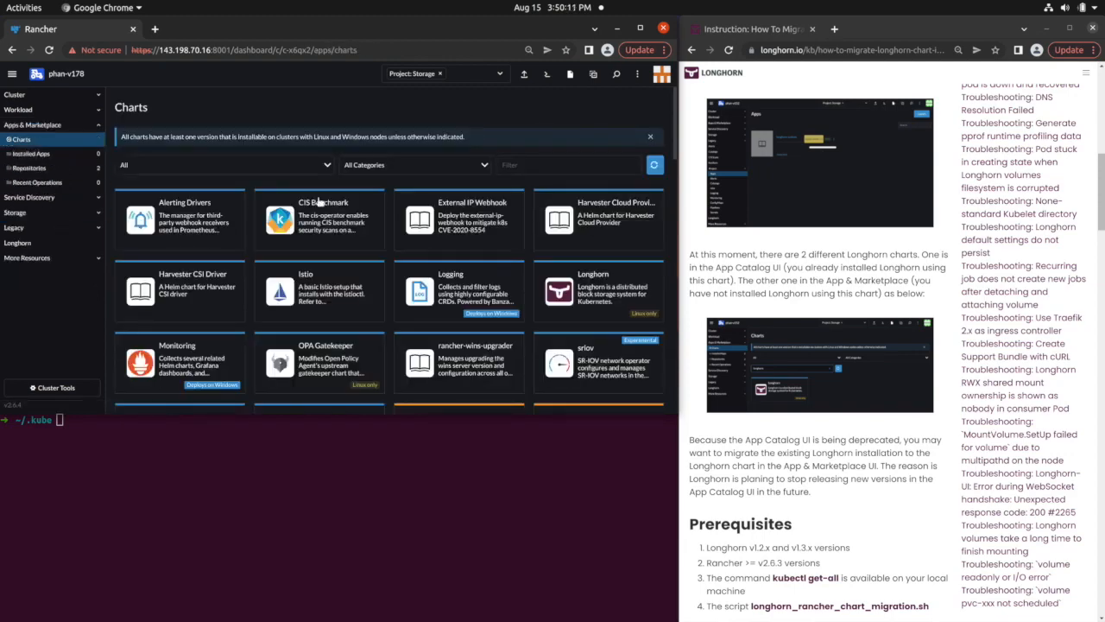
click(565, 276)
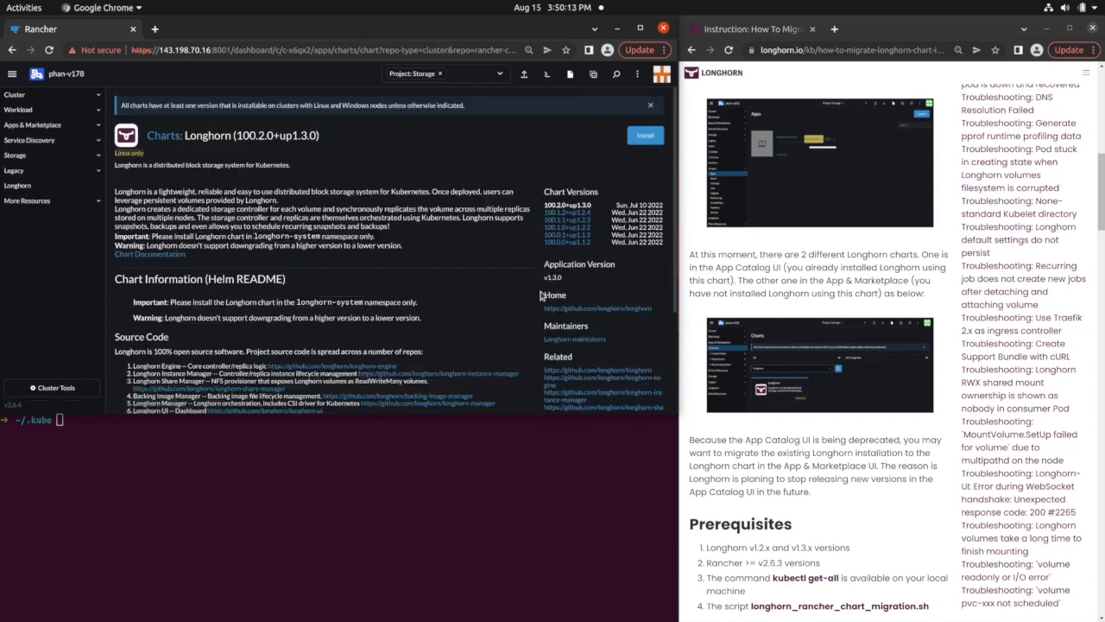
Highlight the article's list of prerequisites, and mark the v1.2.x entry in its Longhorn version requirement.
click(801, 456)
scroll(801, 456, down, 3)
scroll(716, 449, down, 1)
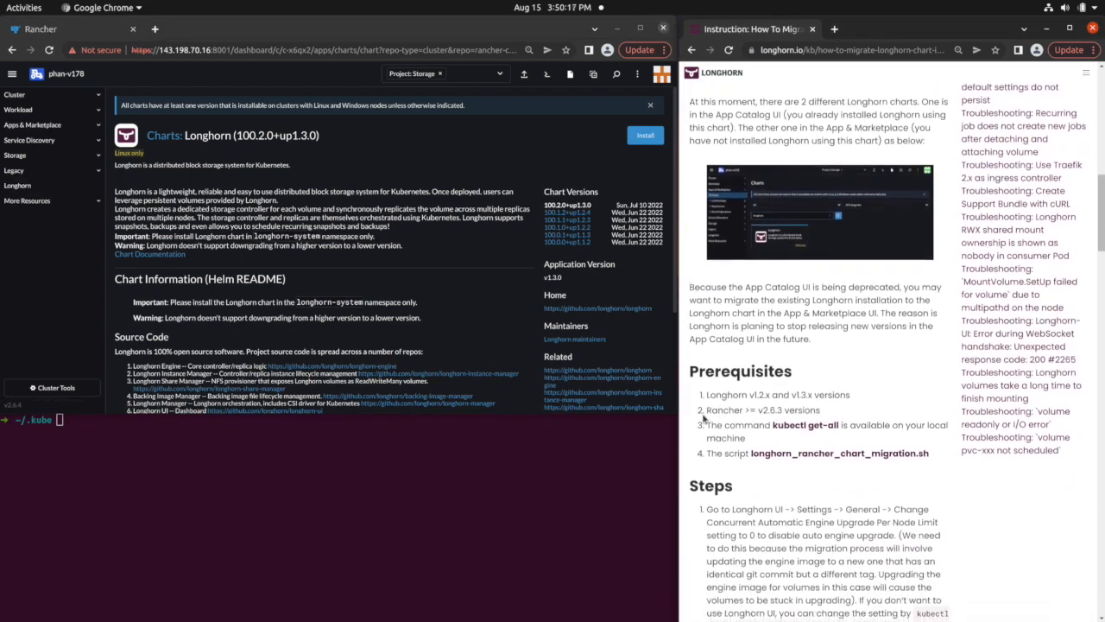
drag(700, 392, 937, 454)
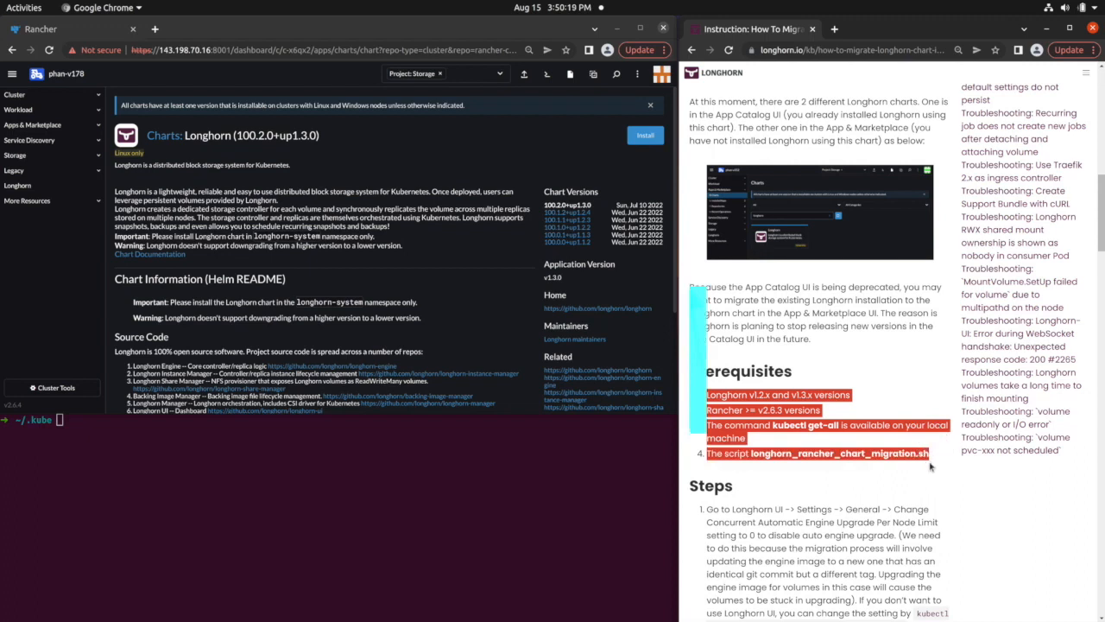
click(929, 465)
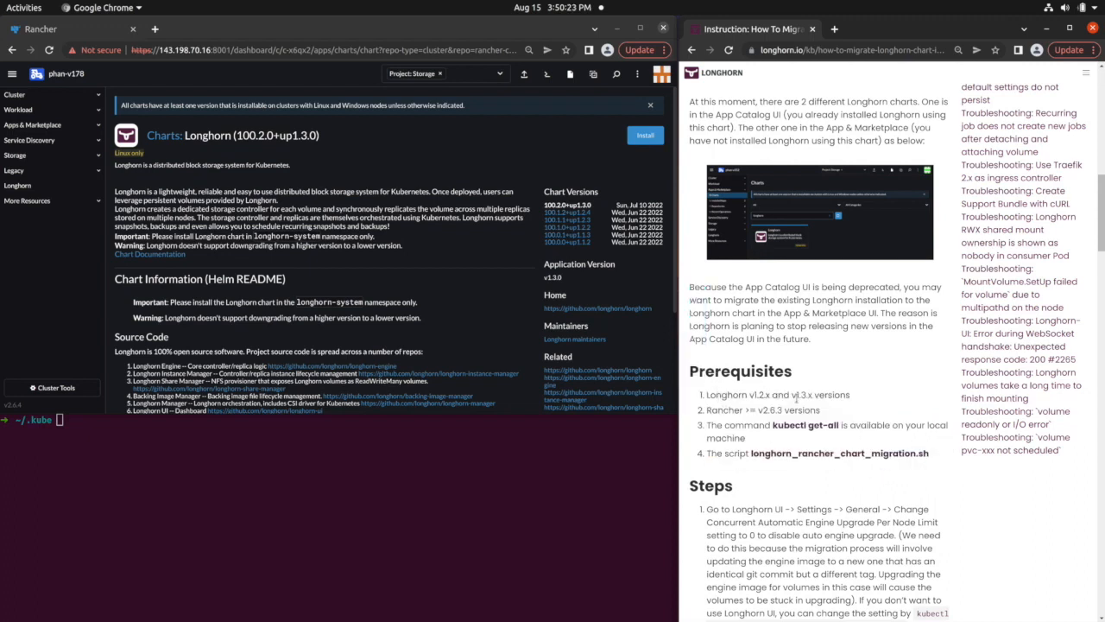
drag(750, 395, 772, 397)
click(771, 398)
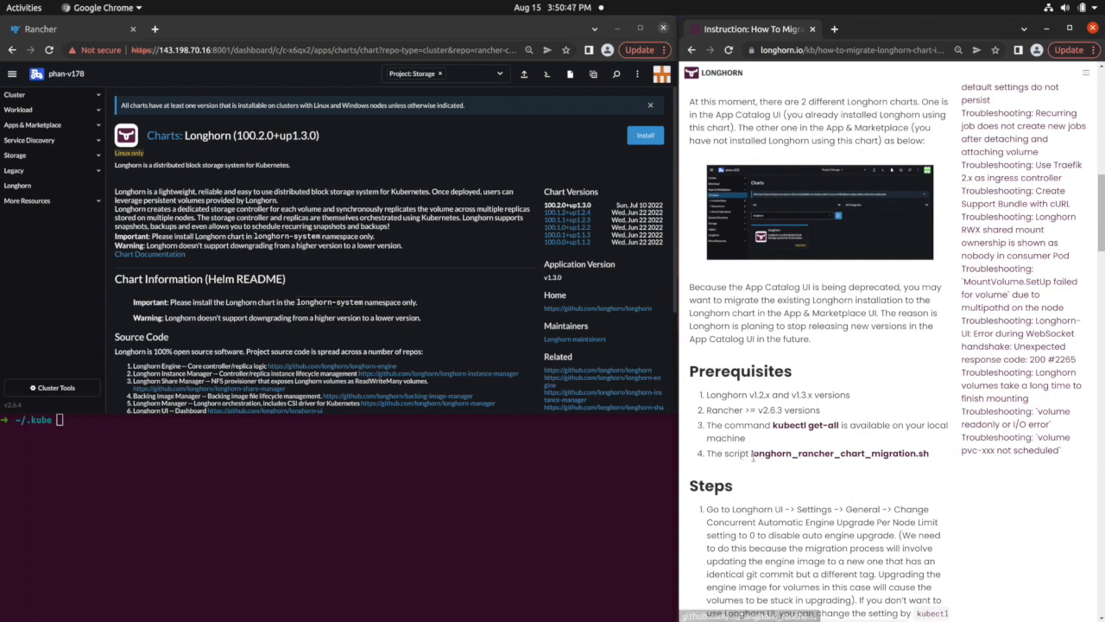
Open the article's longhorn_rancher_chart_migration.sh script on GitHub in a new tab, and display its raw version.
middle_click(785, 457)
click(870, 34)
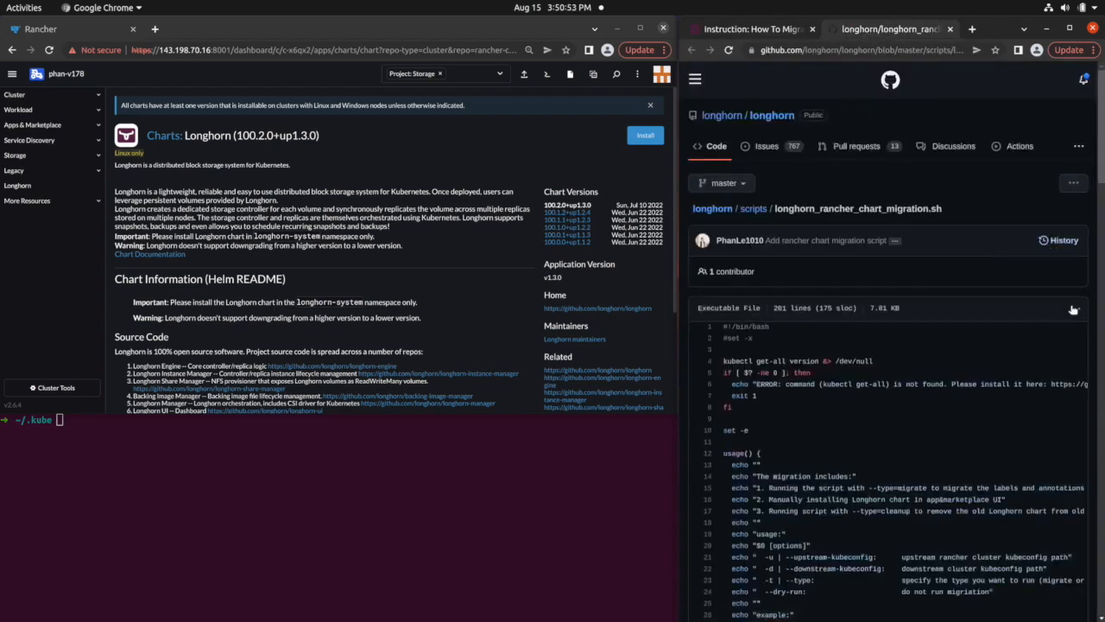
click(1075, 308)
click(1008, 334)
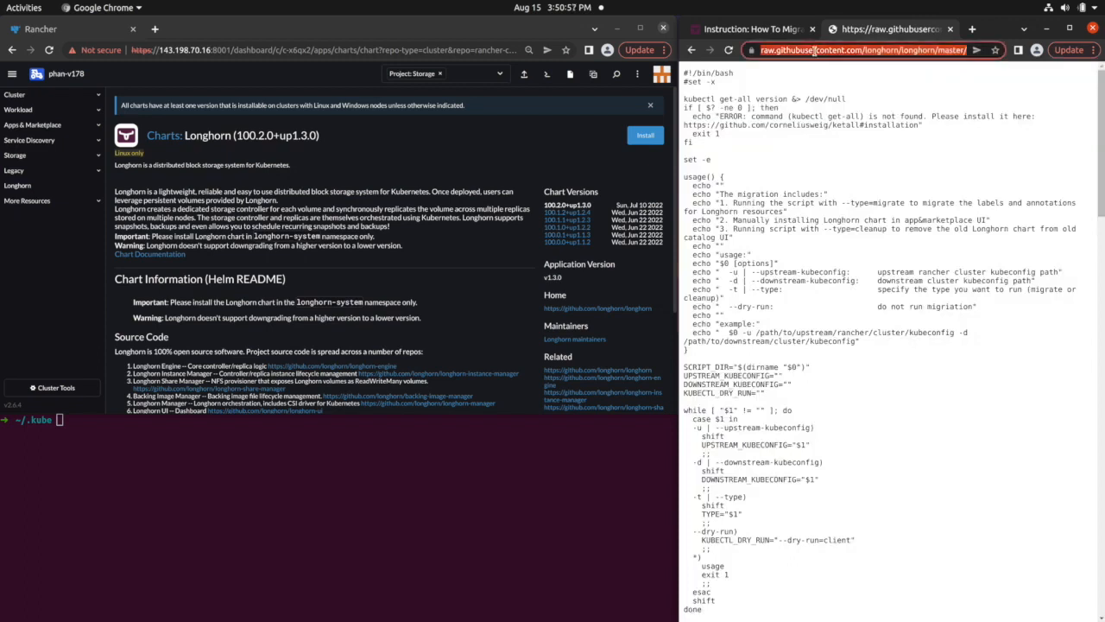
Download longhorn_rancher_chart_migration.sh from its raw GitHub address into ~/.kube in the terminal, and list the folder with ls -l.
click(468, 464)
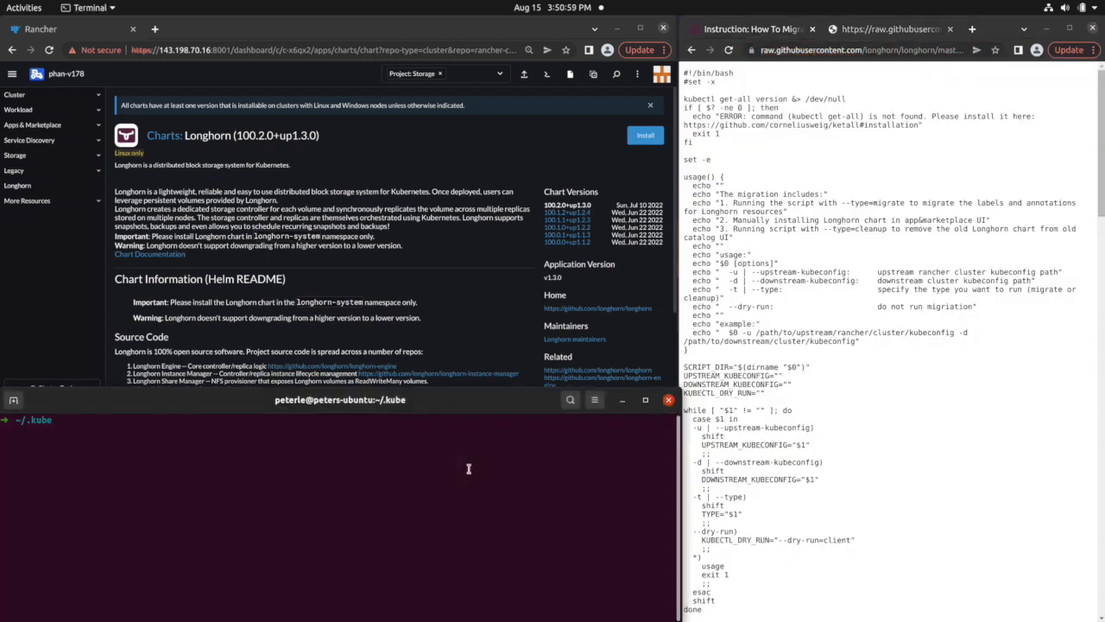
text(https://raw.githubusercontent.com/longhorn/longhorn/master/scripts/long)
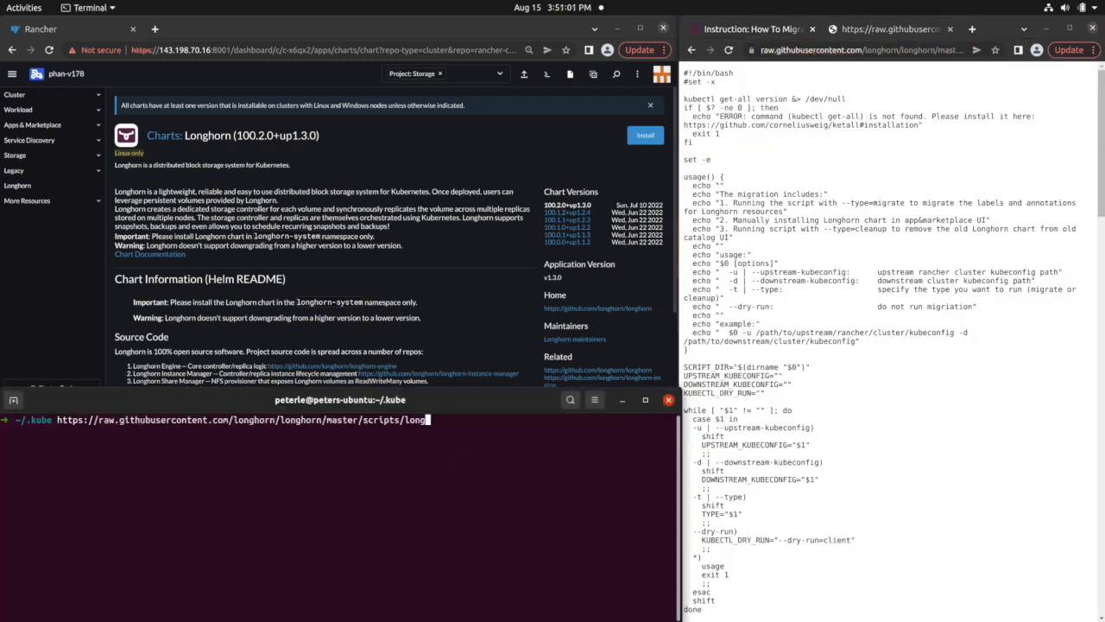
key(Return)
text(ls -l)
key(Return)
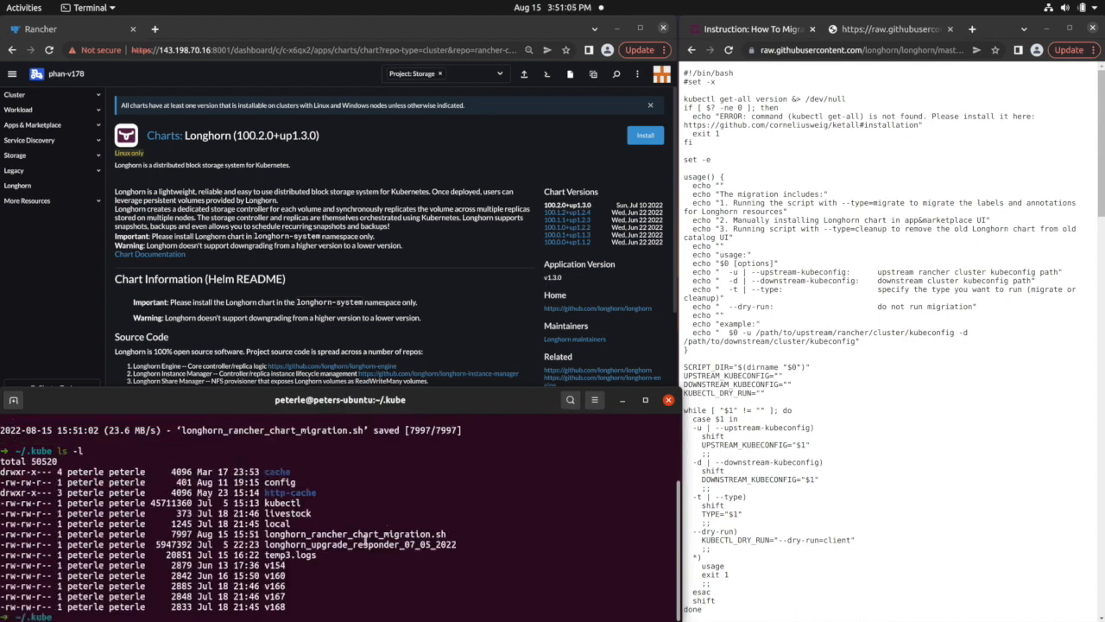
Make longhorn_rancher_chart_migration.sh executable with chmod +x.
double_click(364, 536)
text(./long)
key(BackSpace)
key(BackSpace)
key(BackSpace)
key(BackSpace)
key(BackSpace)
key(BackSpace)
text(chmod +x)
key(Right)
key(Return)
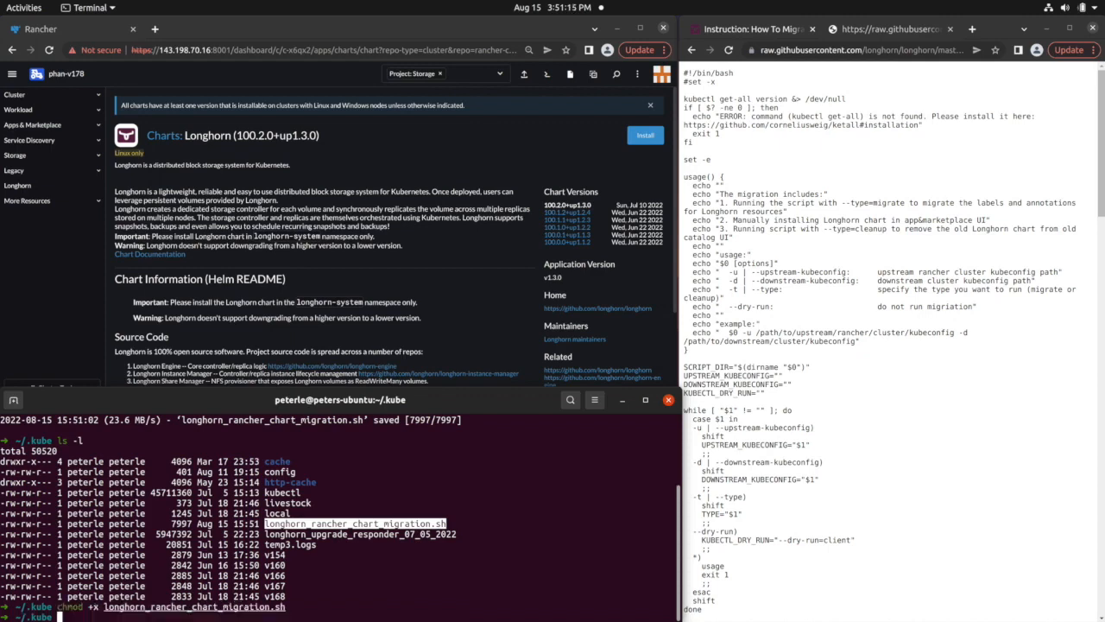
key(Return)
key(Return)
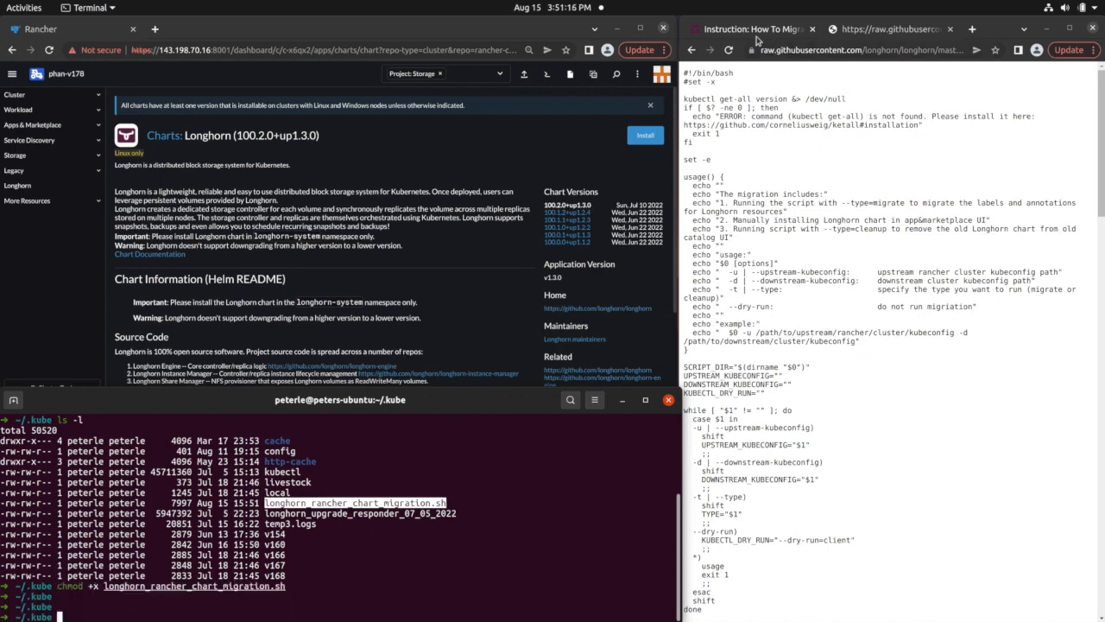
Return to the migration article, and highlight step 1 about changing the Concurrent Automatic Engine Upgrade Per Node Limit setting.
click(756, 39)
scroll(780, 432, down, 2)
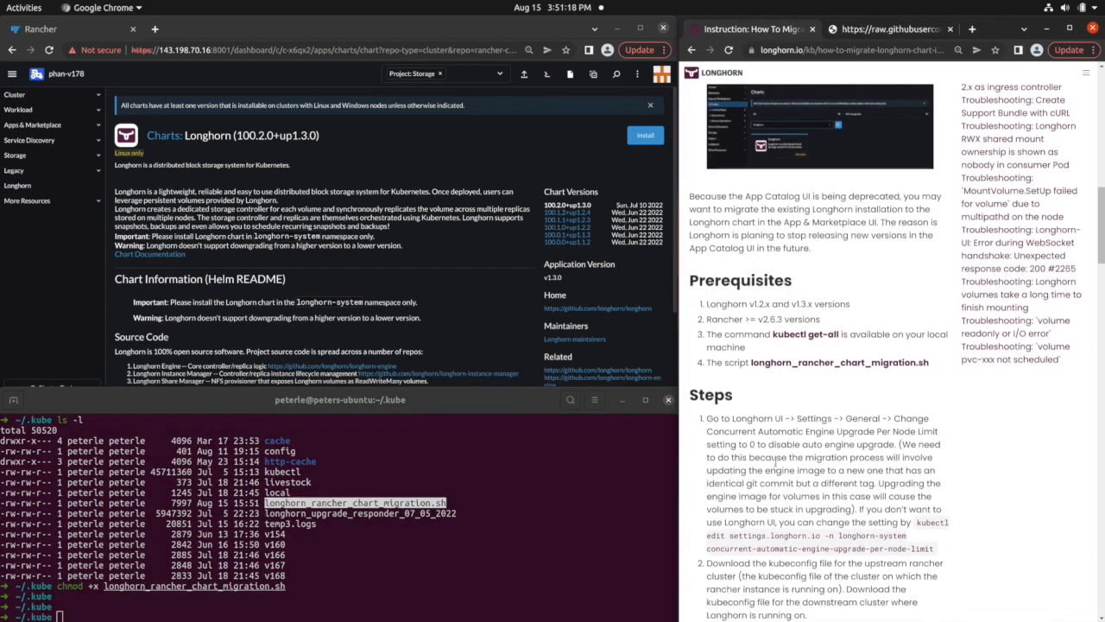
scroll(777, 457, down, 2)
drag(706, 326, 748, 339)
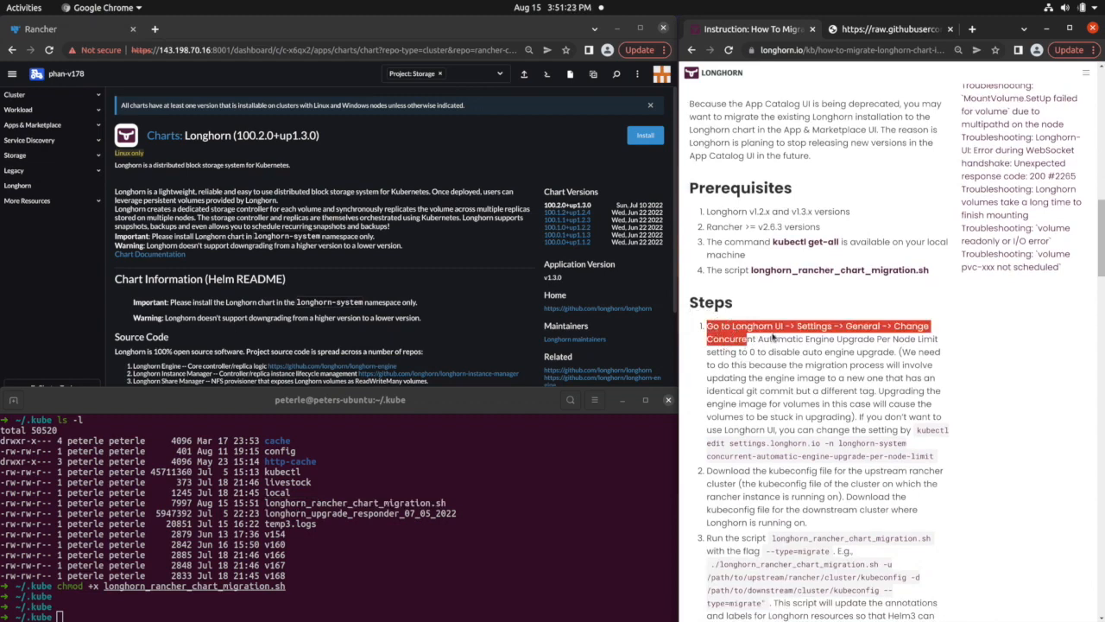
click(780, 331)
drag(712, 342, 814, 341)
click(814, 341)
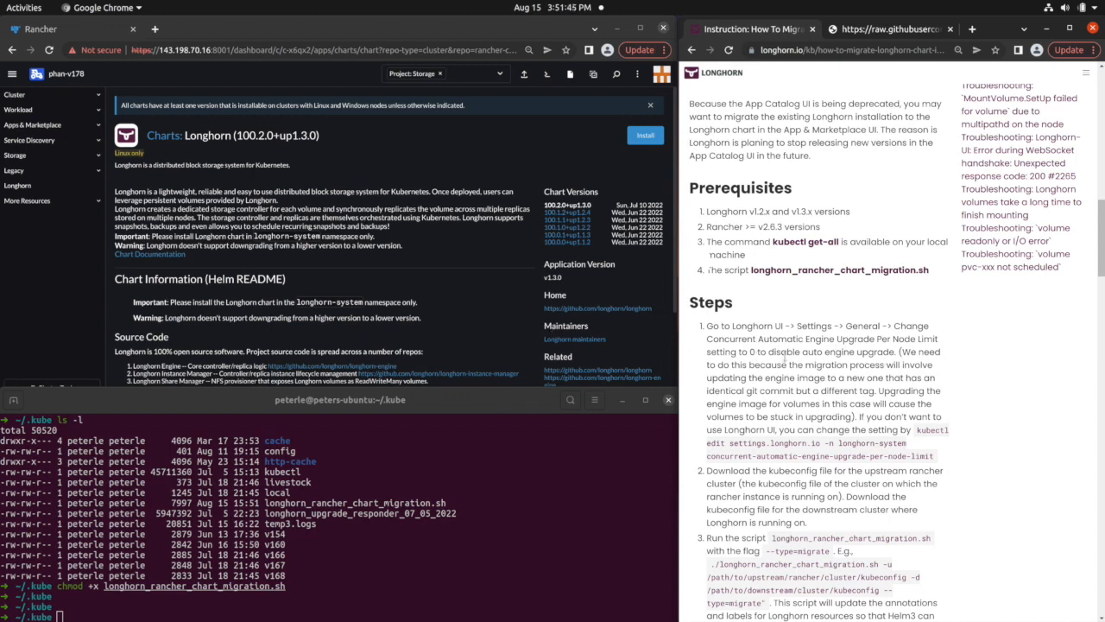
Open the general settings in the cluster's Longhorn UI, and check that Concurrent Automatic Engine Upgrade Per Node Limit is set to 0.
click(32, 187)
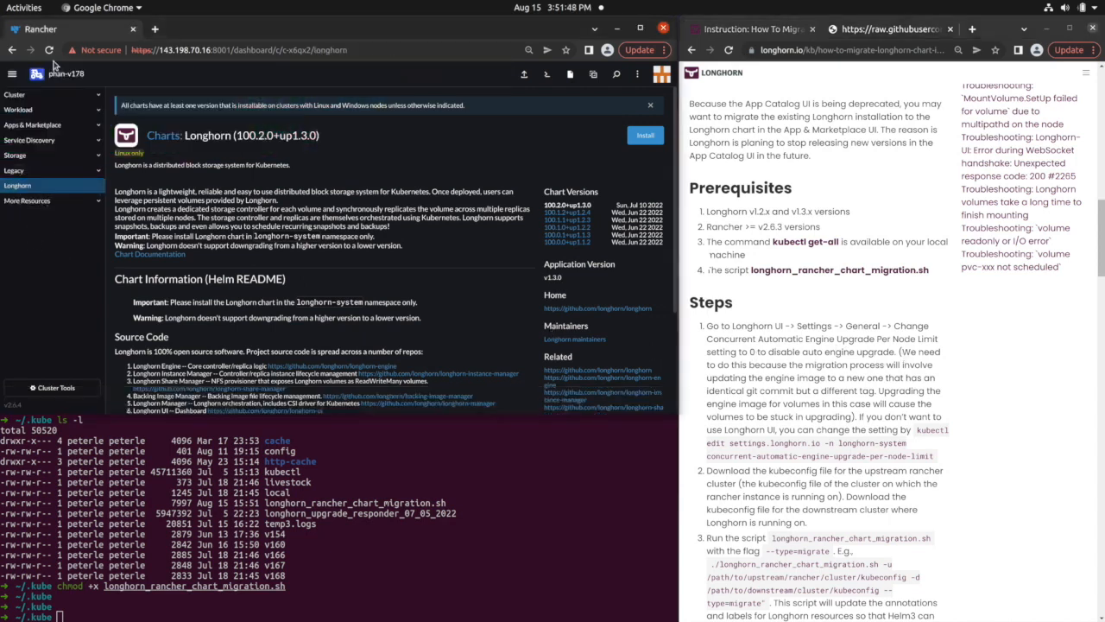
click(156, 145)
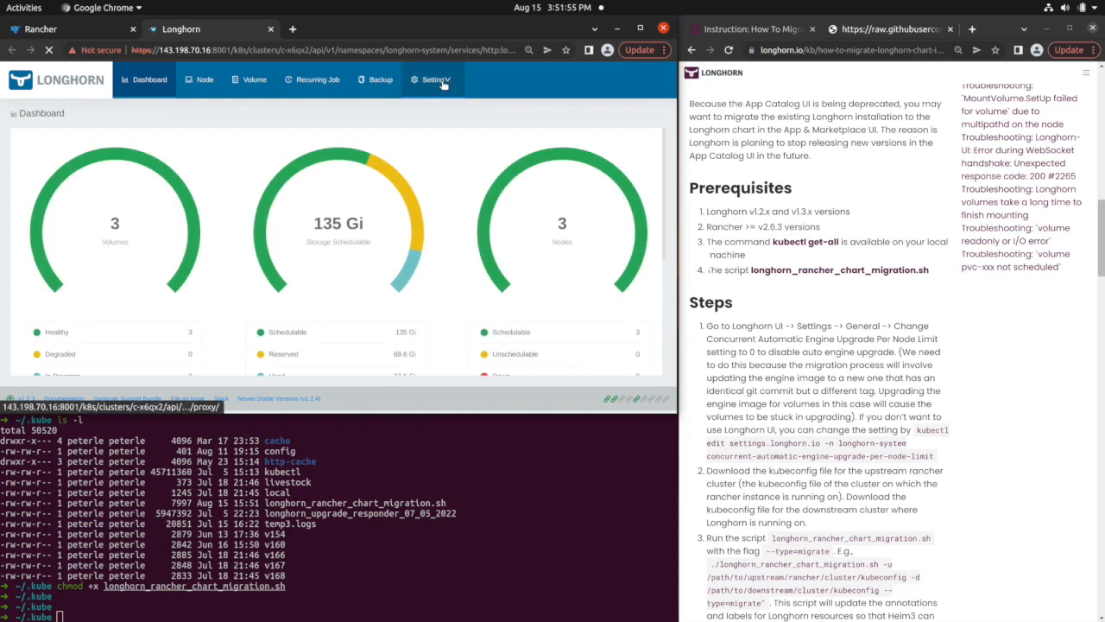
mouse_move(444, 86)
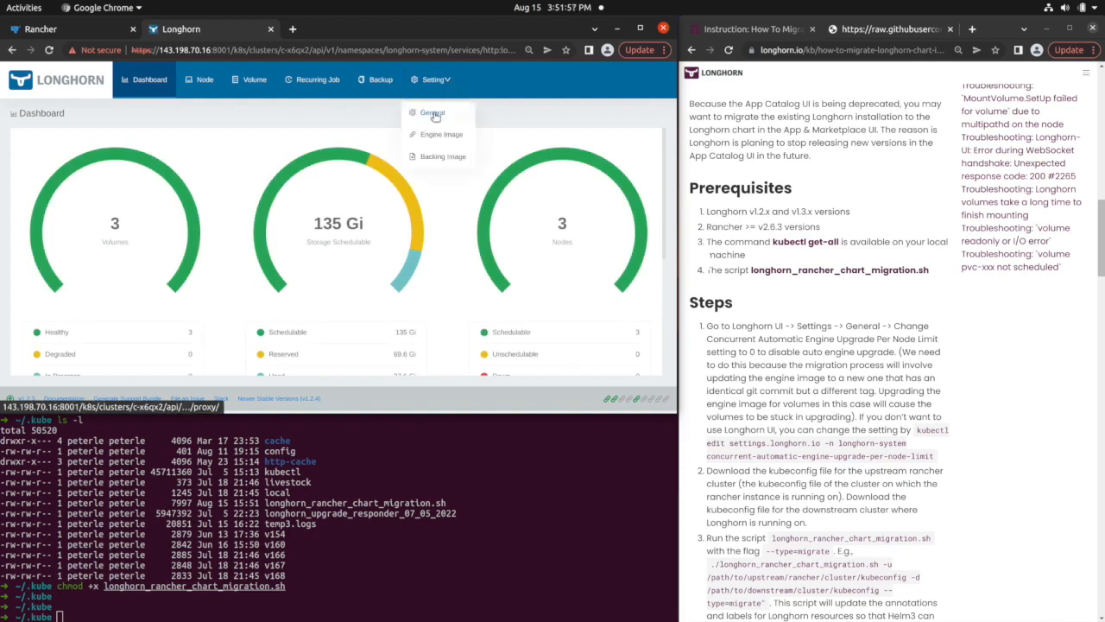
click(434, 115)
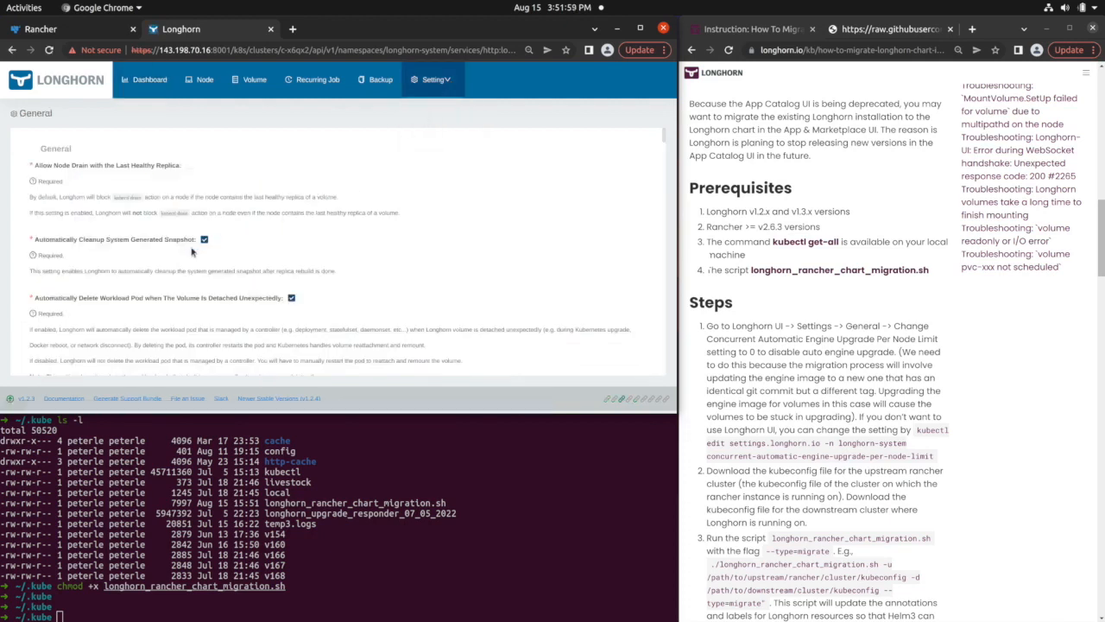
scroll(193, 250, down, 10)
scroll(193, 251, down, 3)
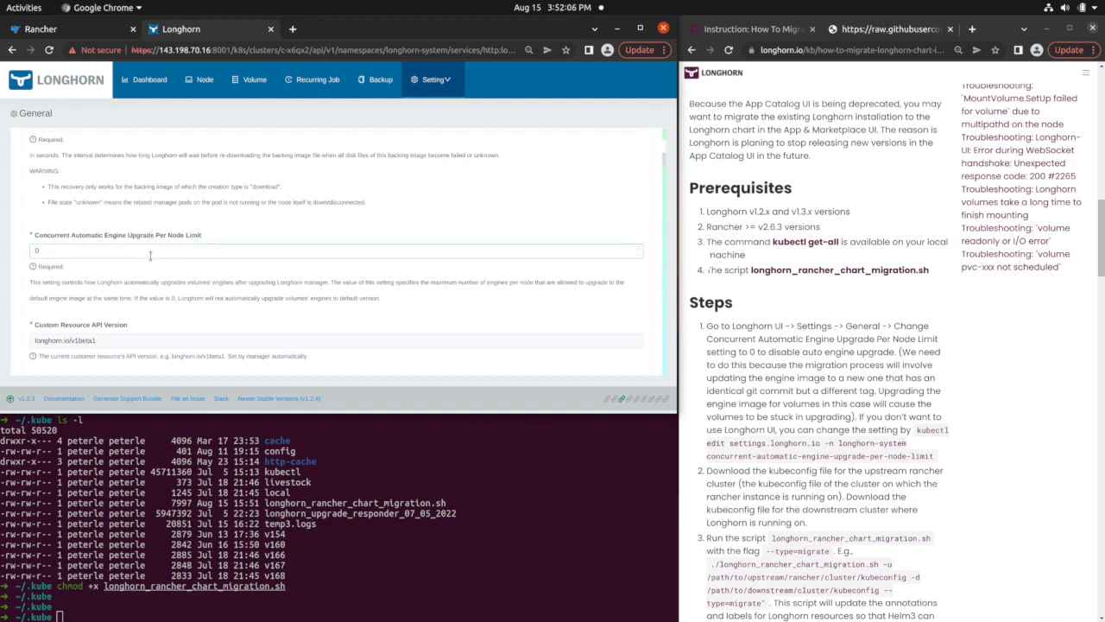
click(151, 255)
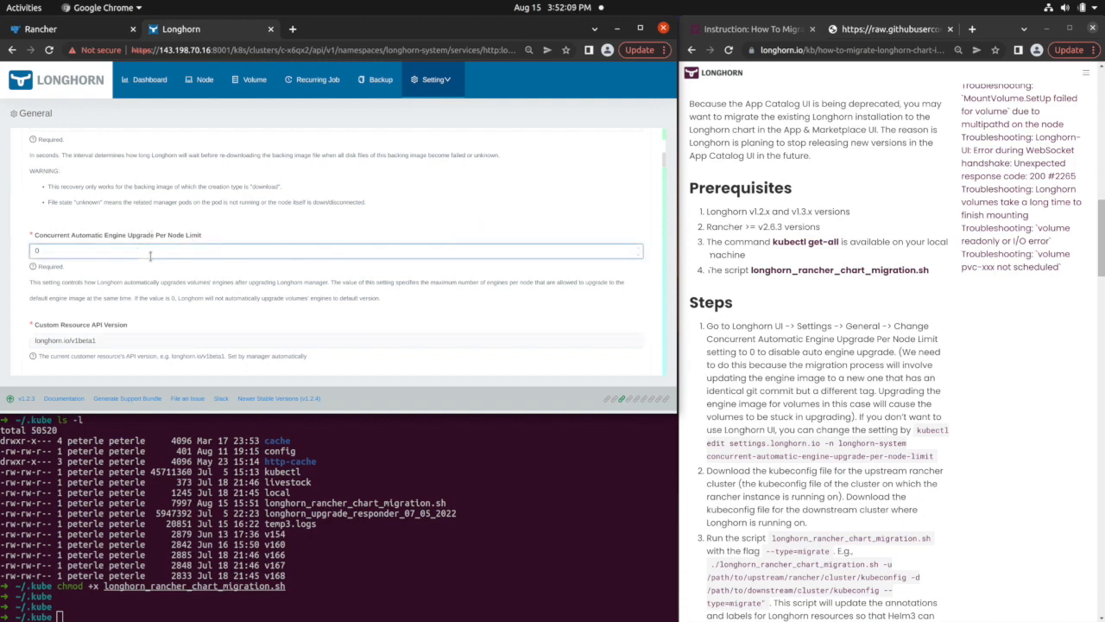
click(147, 235)
Highlight the article's step 2 about downloading the kubeconfig files of the upstream and downstream clusters.
click(753, 376)
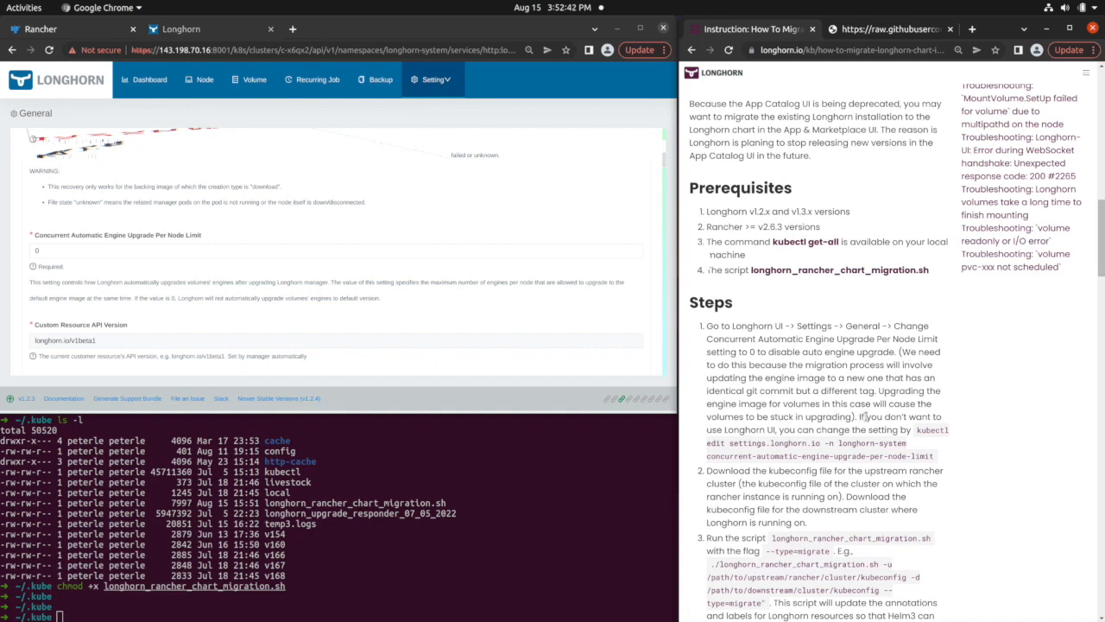
click(210, 245)
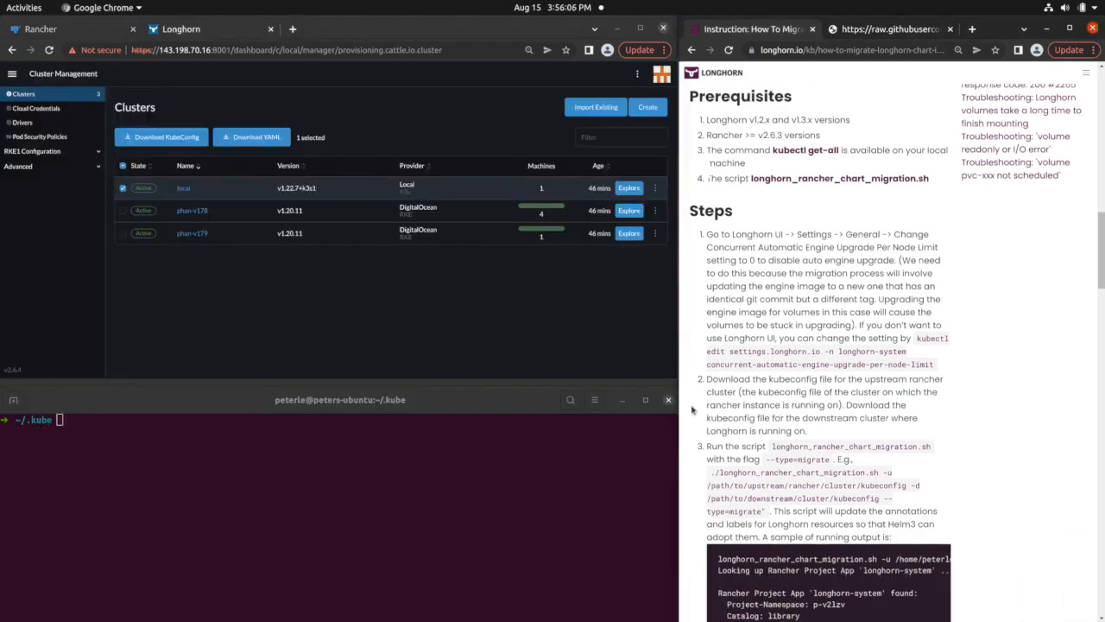
drag(707, 380, 831, 432)
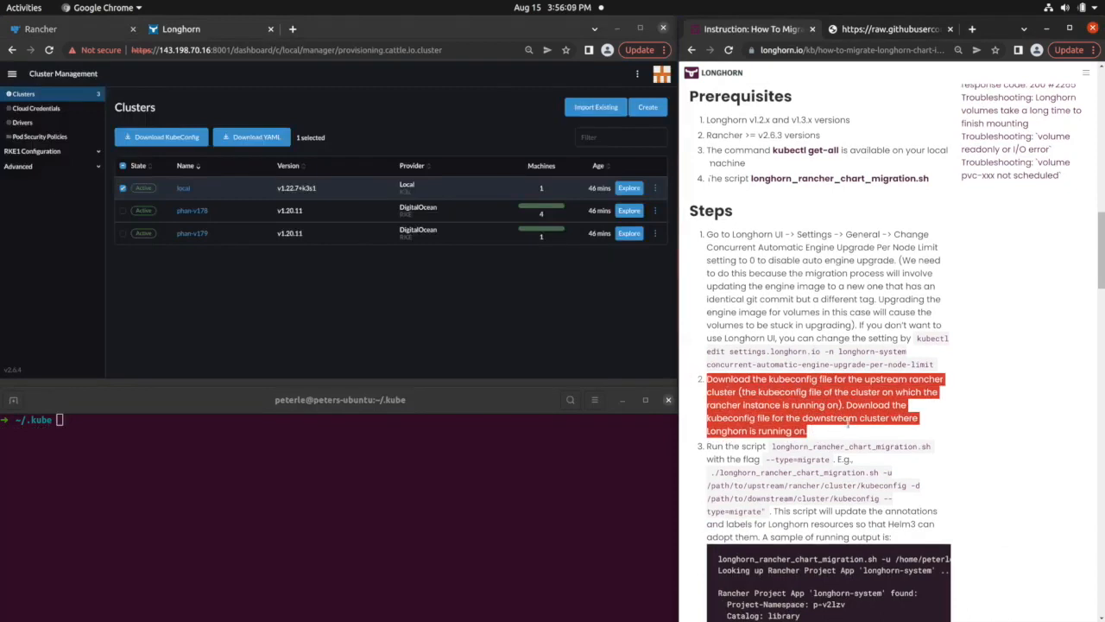
click(461, 355)
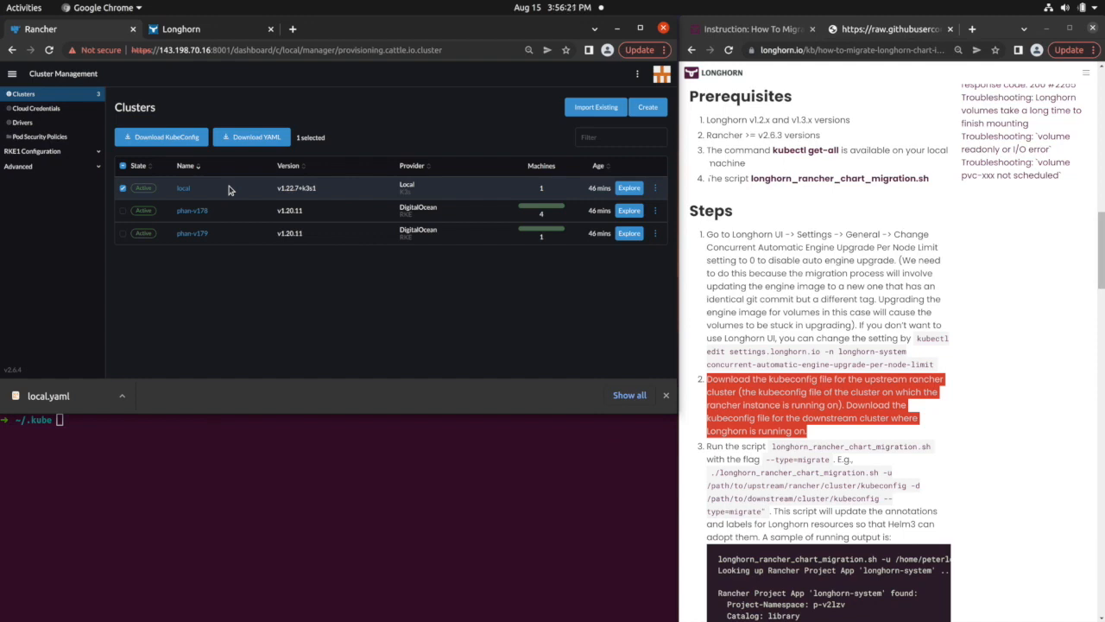
Download the kubeconfig of the local cluster from Cluster Management, and save it as local.yaml in the .kube folder.
click(229, 190)
click(654, 187)
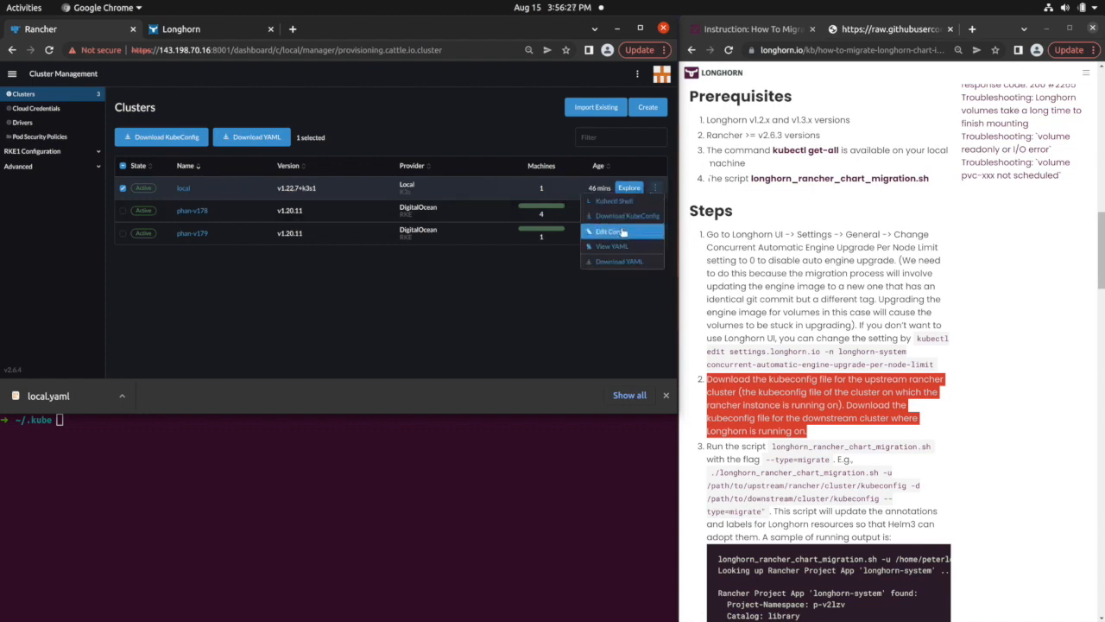
click(620, 217)
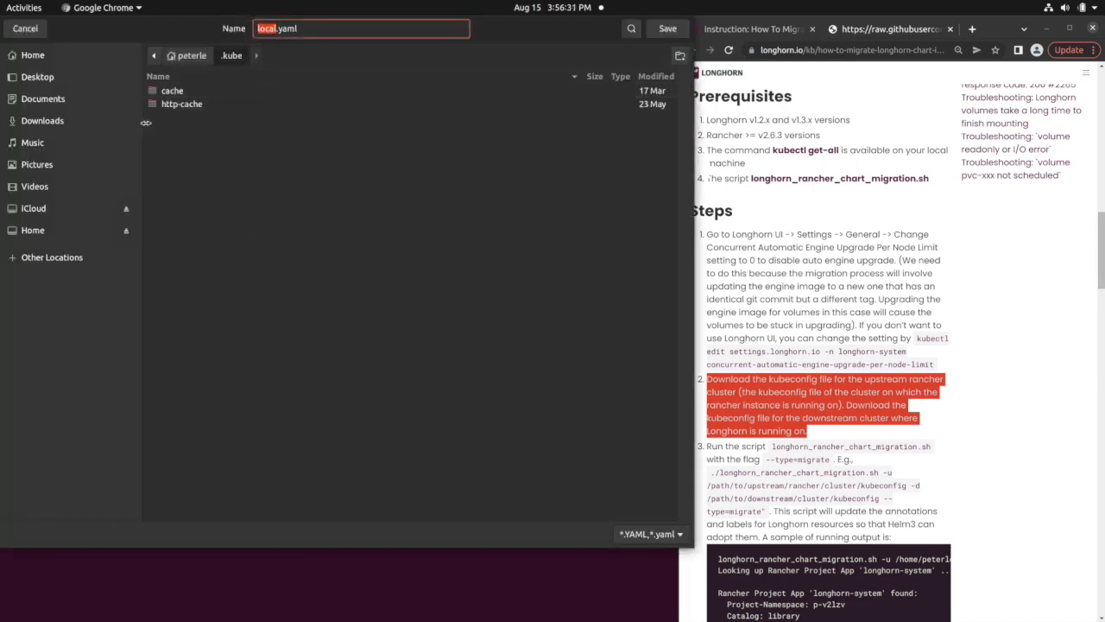
click(667, 28)
List the contents of ~/.kube in the terminal with ls -l to check for the downloaded local.yaml.
click(436, 489)
text(ls )
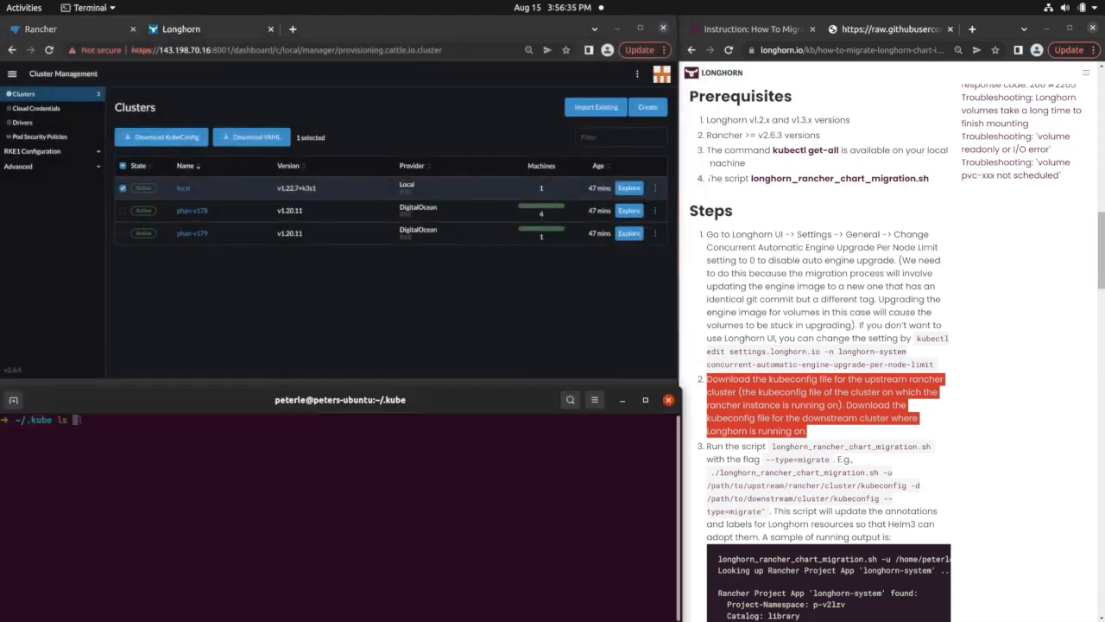
text(-l)
key(Return)
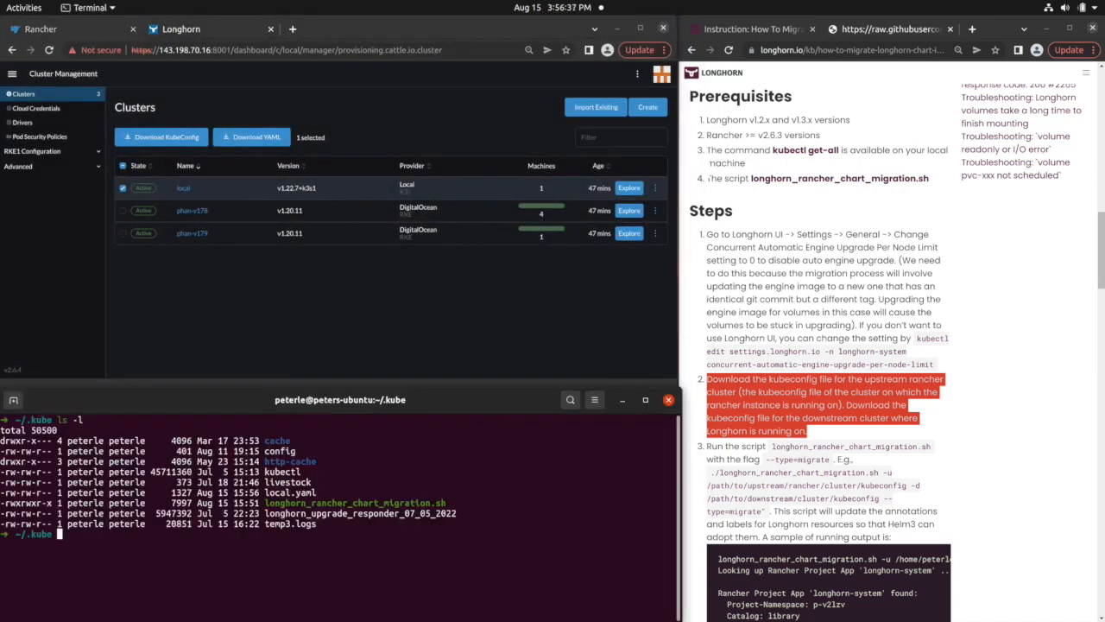
Download the kubeconfig of the phan-v178 cluster from Cluster Management, and save it as phan-v178.yaml in the .kube folder.
triple_click(303, 492)
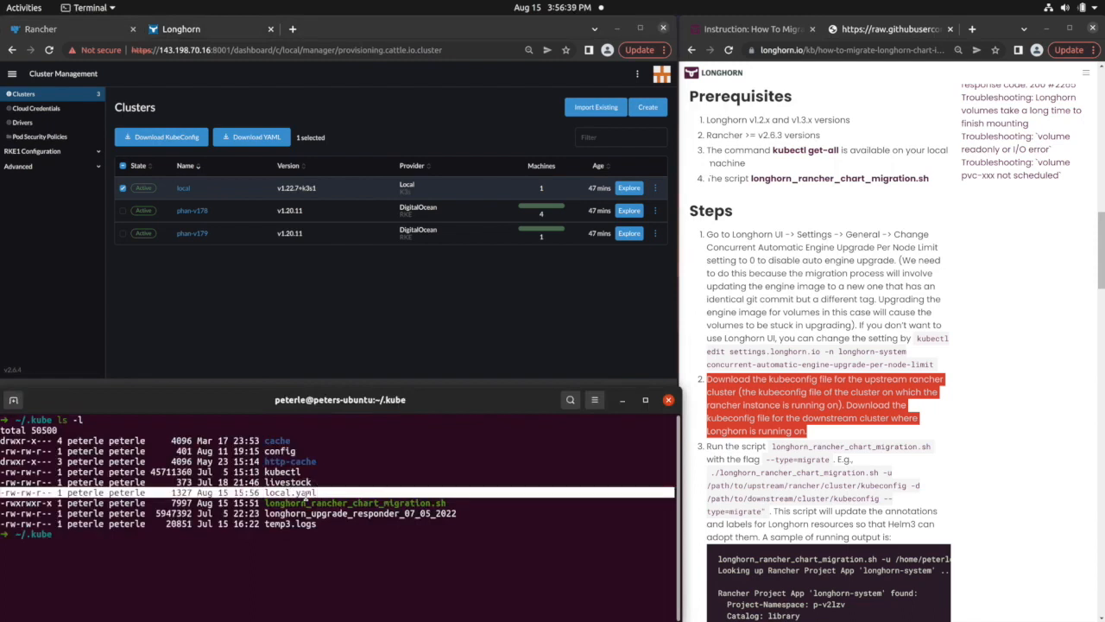
click(515, 326)
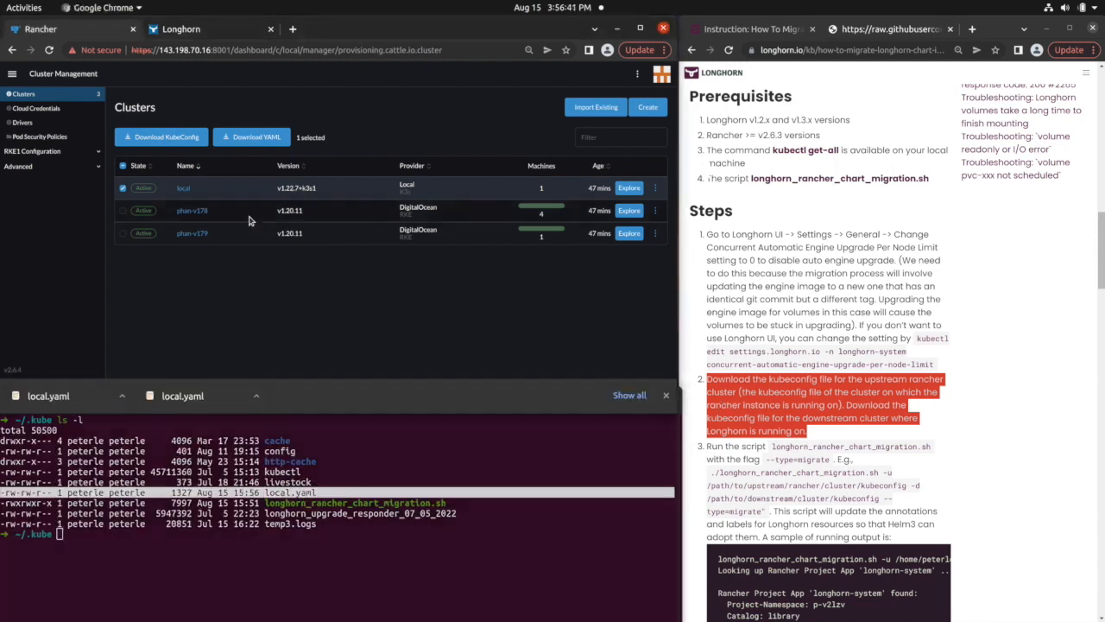
click(243, 220)
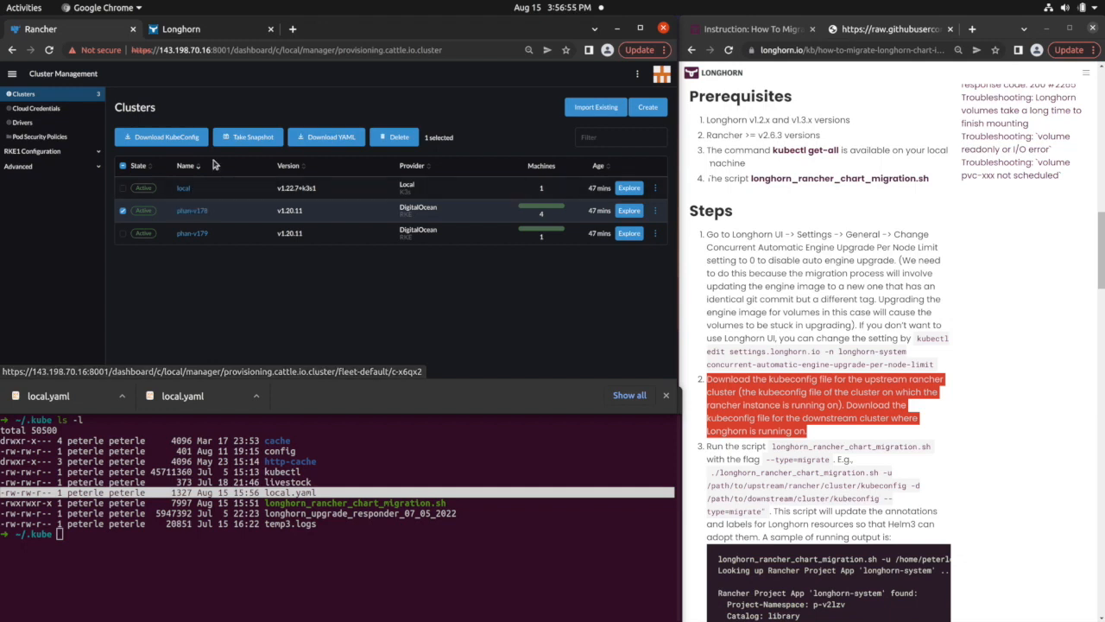
click(656, 210)
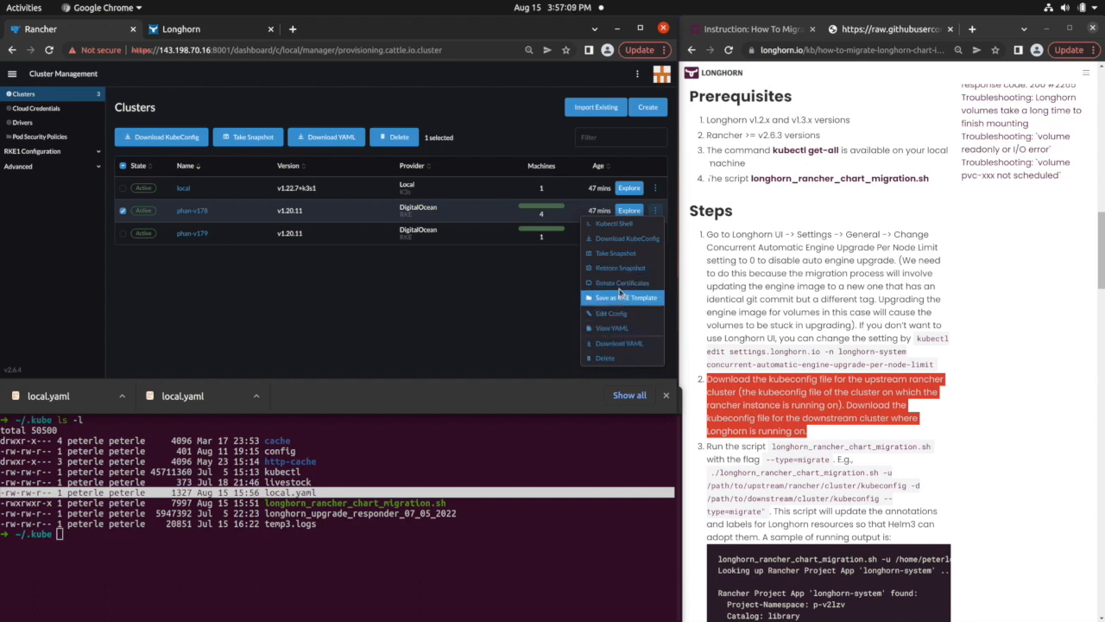
click(626, 238)
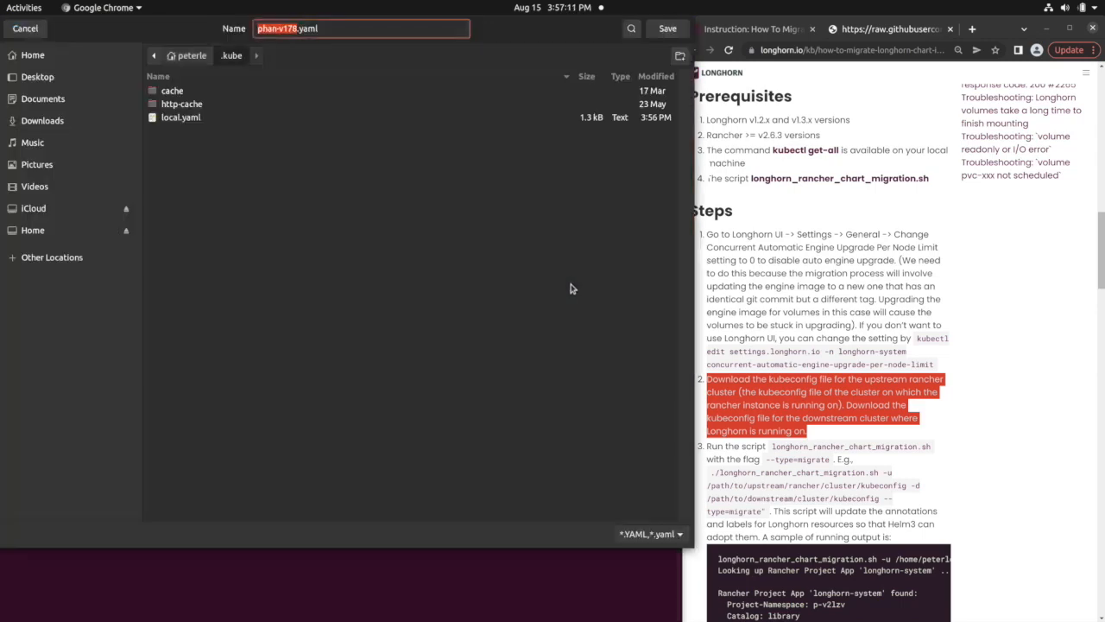
click(660, 35)
List ~/.kube in the terminal with ls -l and highlight the entry for phan-v178.yaml.
click(437, 518)
text(ls -l)
key(Return)
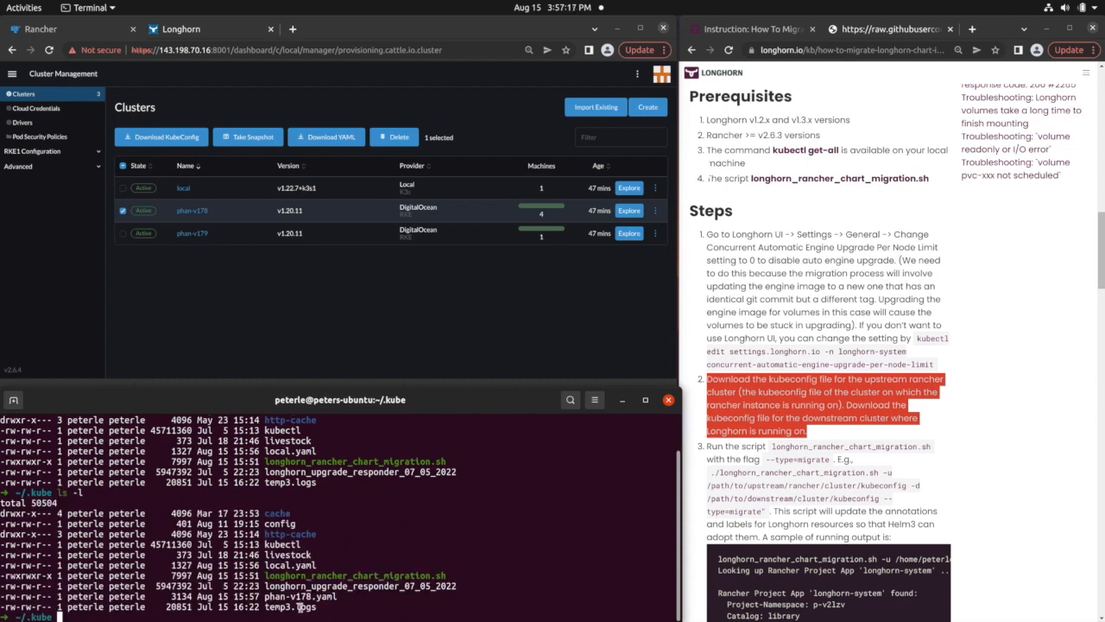
triple_click(301, 596)
Highlight the article's instruction to run longhorn_rancher_chart_migration.sh with the flag --type=migrate.
click(745, 443)
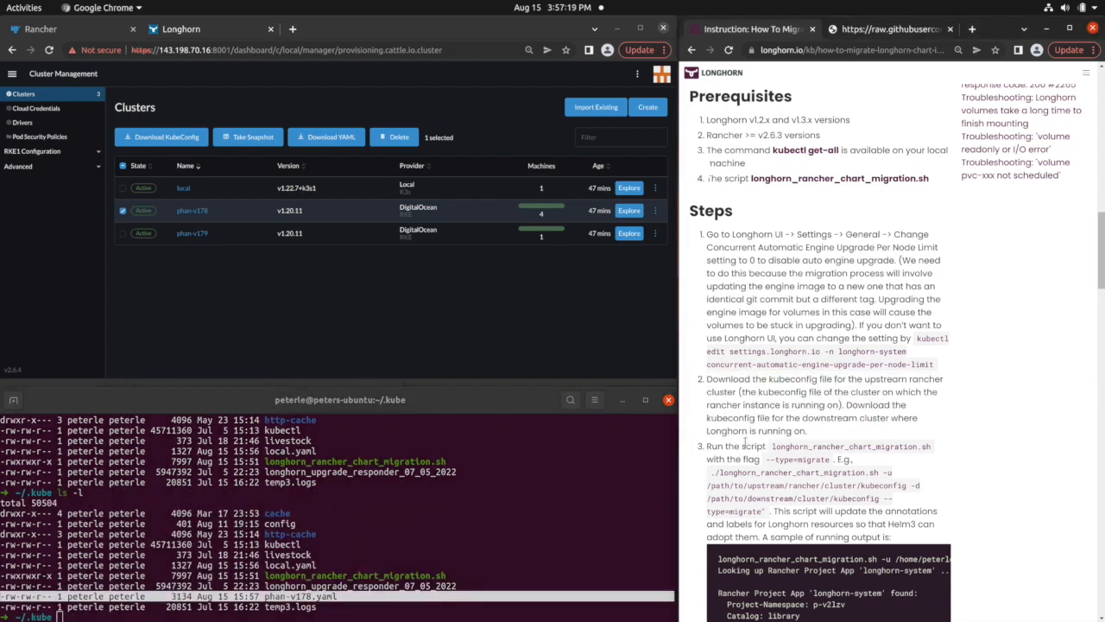
scroll(744, 442, down, 2)
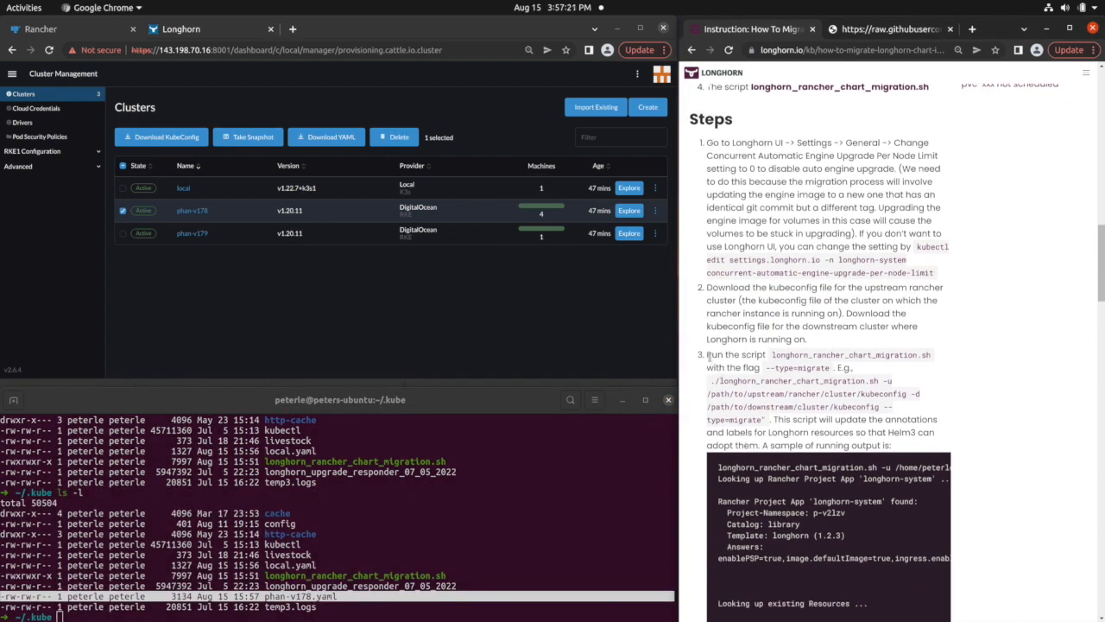
drag(773, 354, 832, 370)
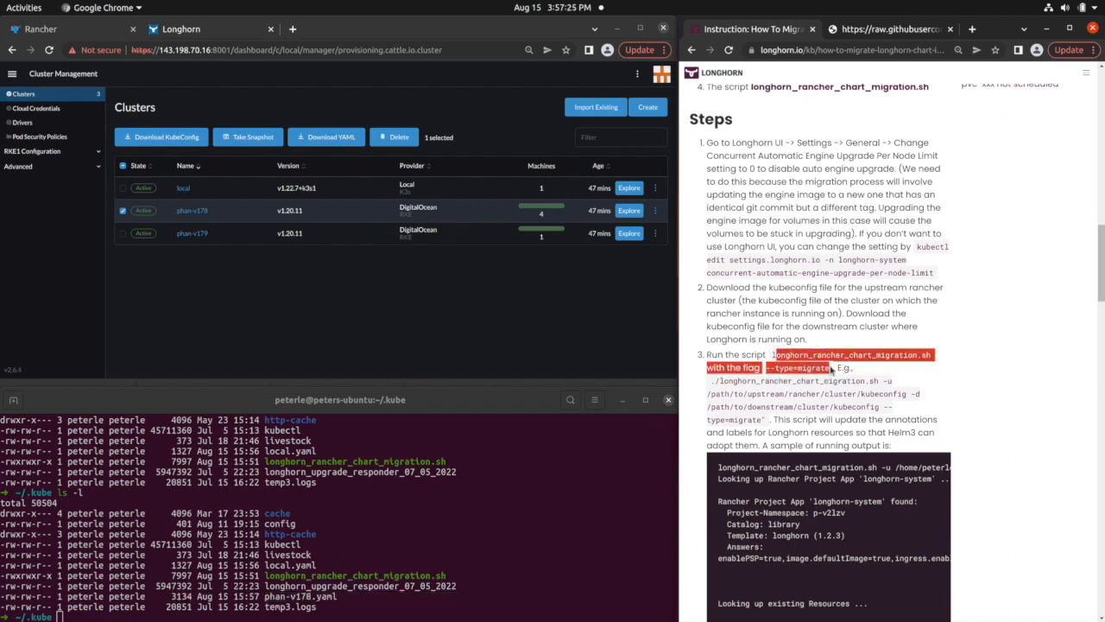
click(832, 371)
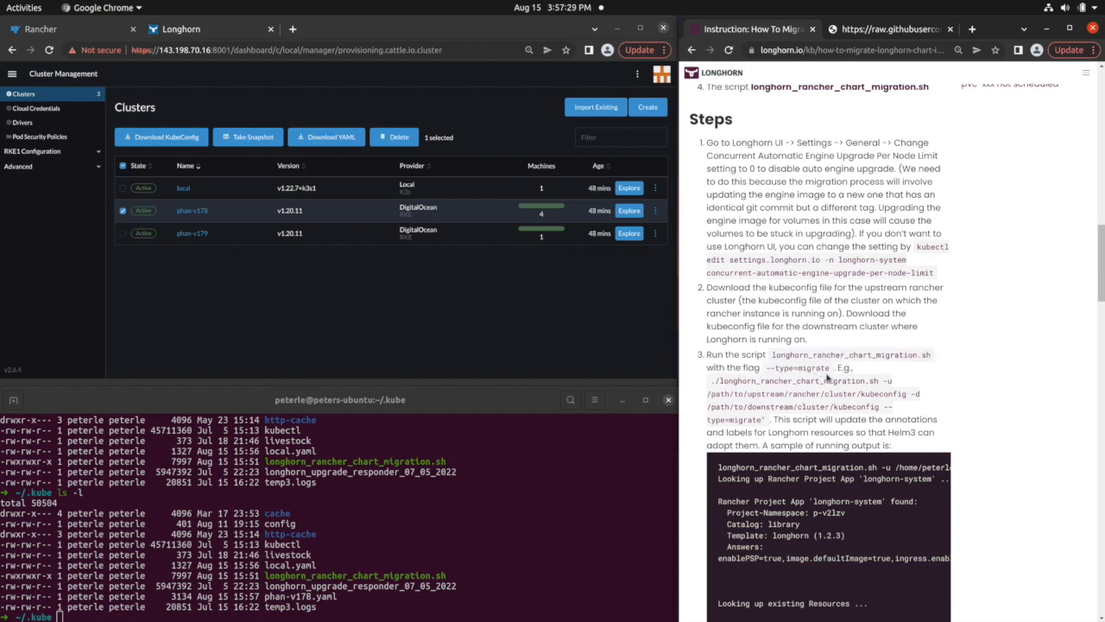
scroll(827, 377, down, 2)
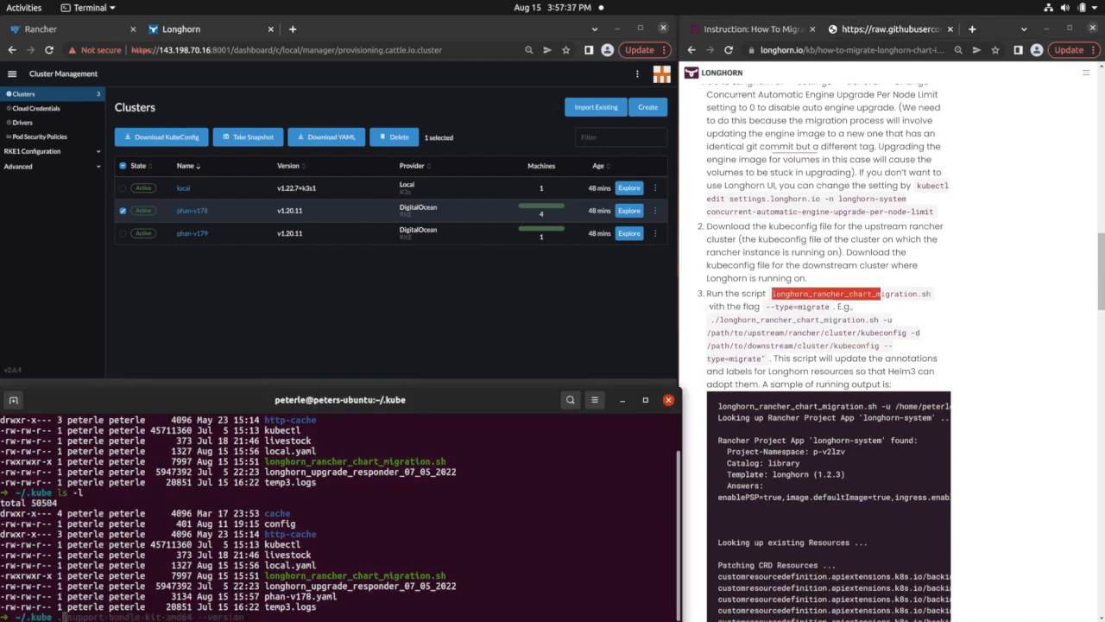
Enter ./longhorn_rancher_chart_migration.sh in the terminal with the --type=migrate flag copied from the article.
text(./lon)
key(Tab)
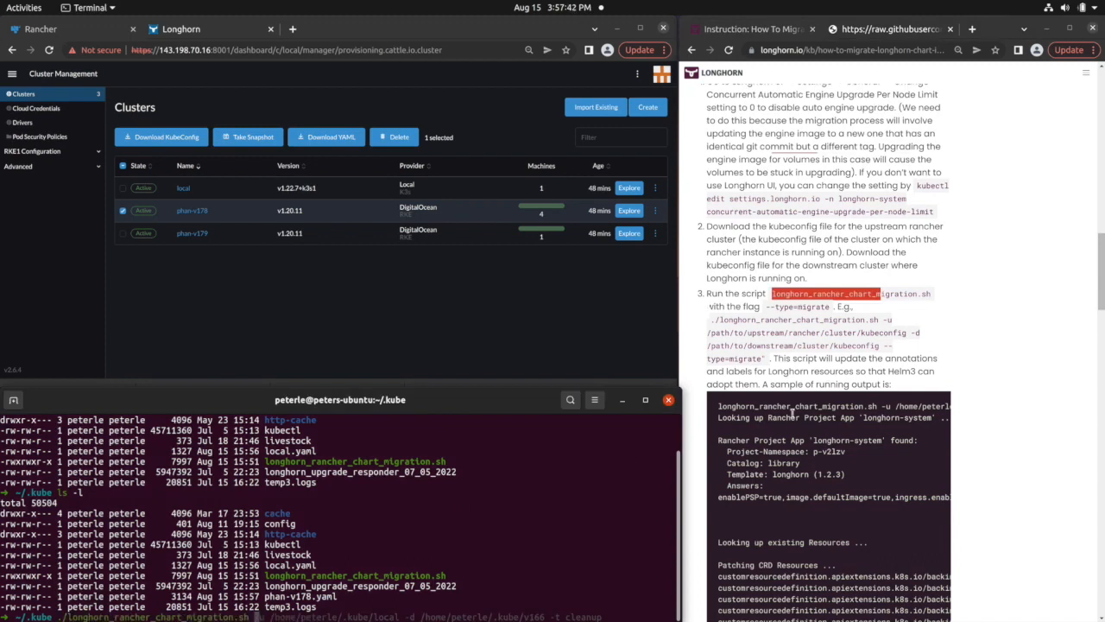
drag(767, 308, 832, 307)
key(ctrl+c)
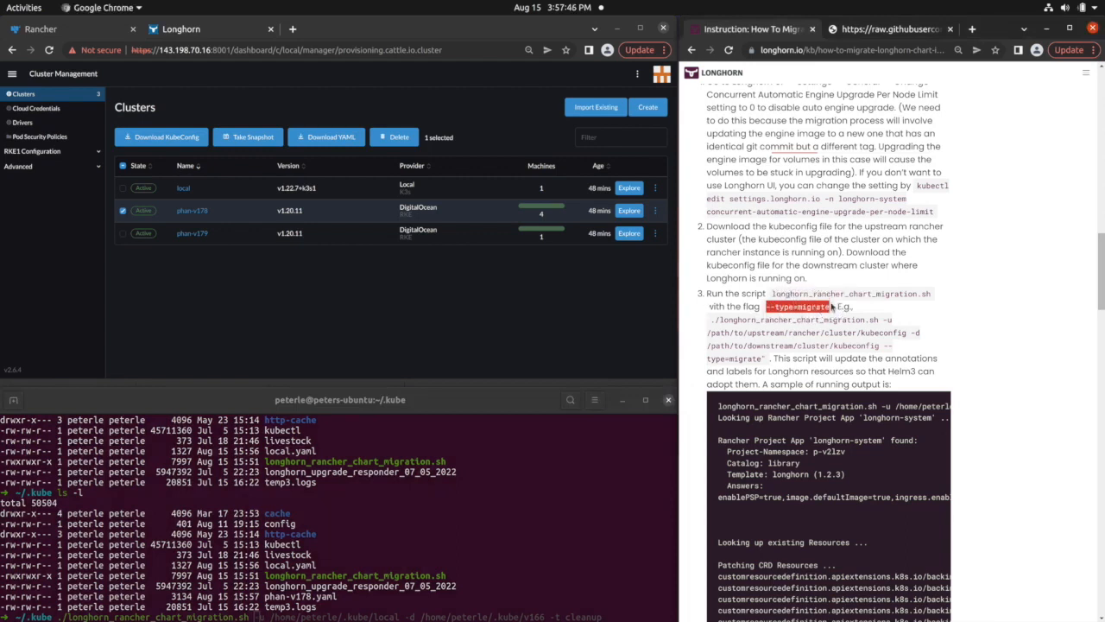
click(404, 563)
middle_click(403, 563)
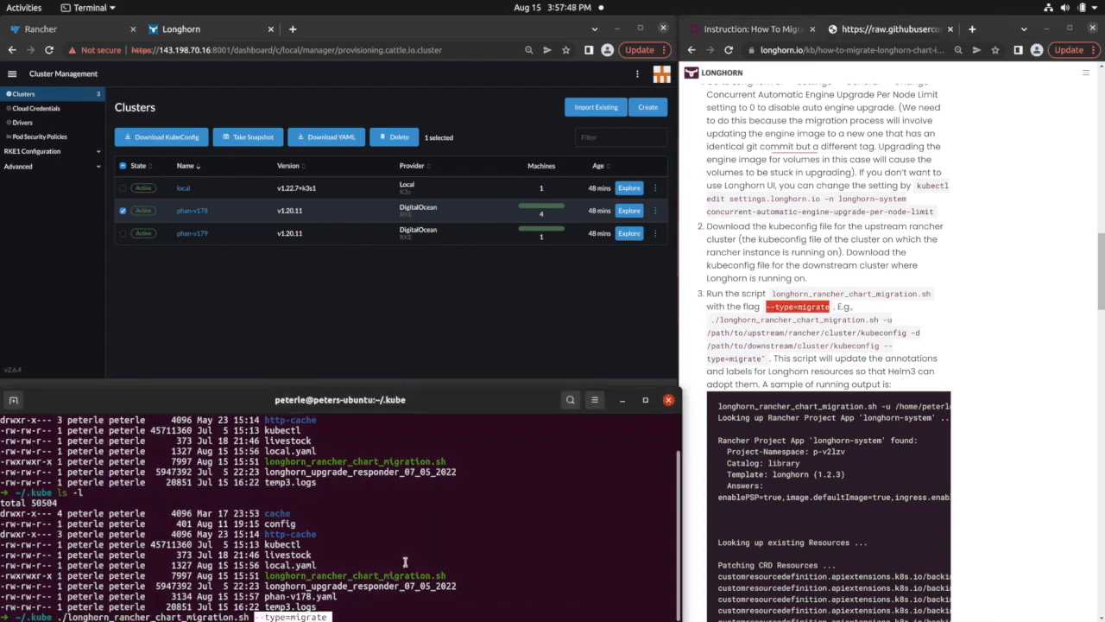
Add the -u option to the script command with the full path to local.yaml in the home .kube folder.
scroll(406, 560, down, 1)
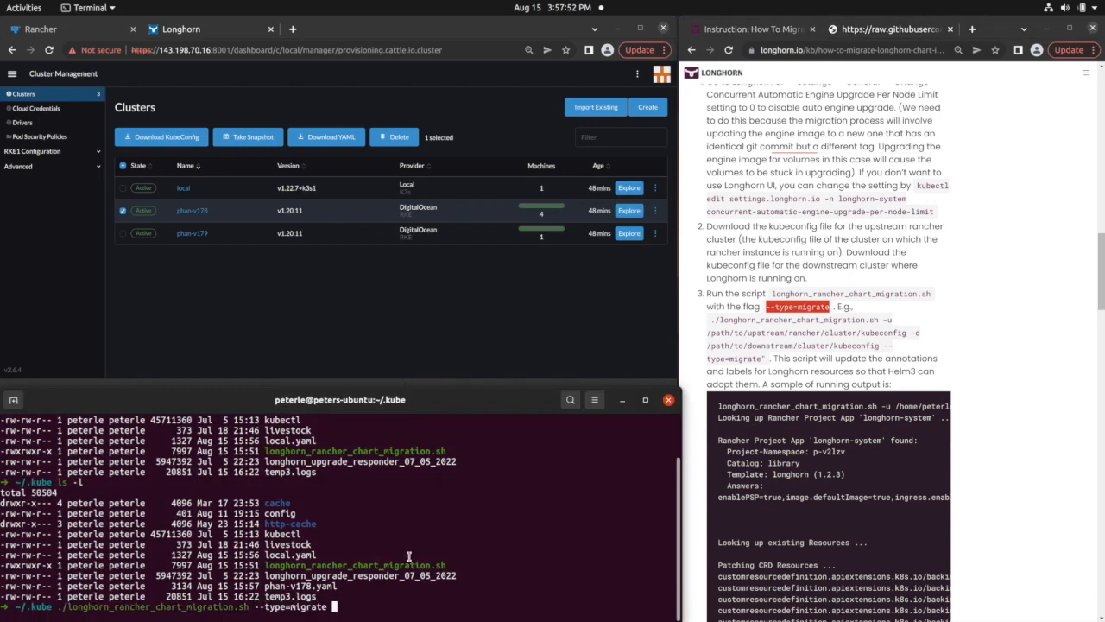
text(-u)
text( ./)
key(BackSpace)
key(BackSpace)
text(/home/.ku)
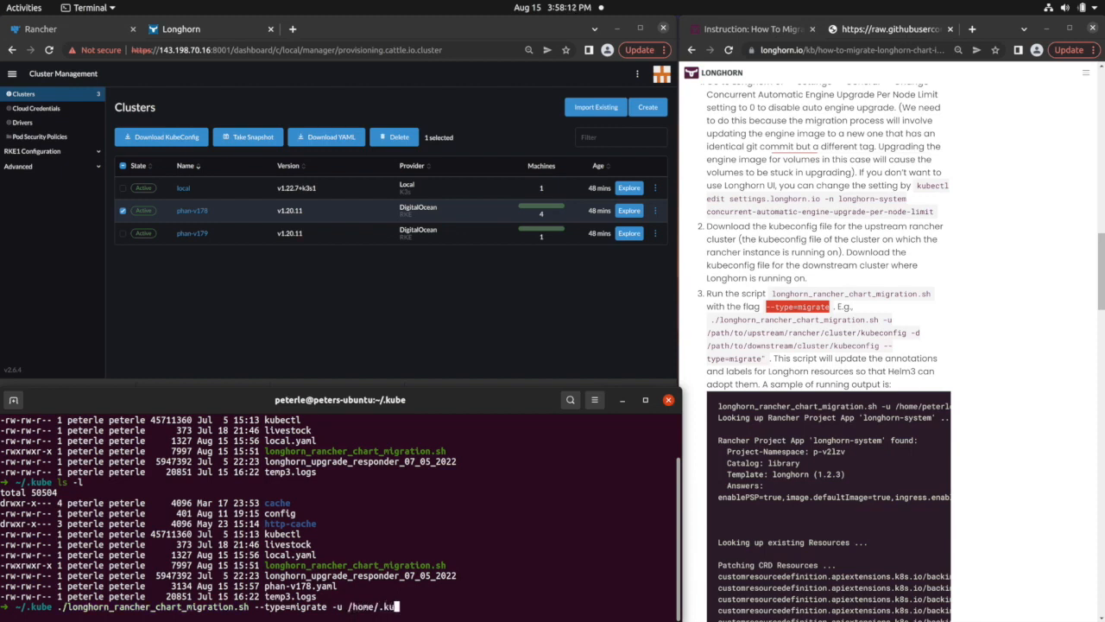
key(BackSpace)
key(BackSpace)
key(BackSpace)
text(pe)
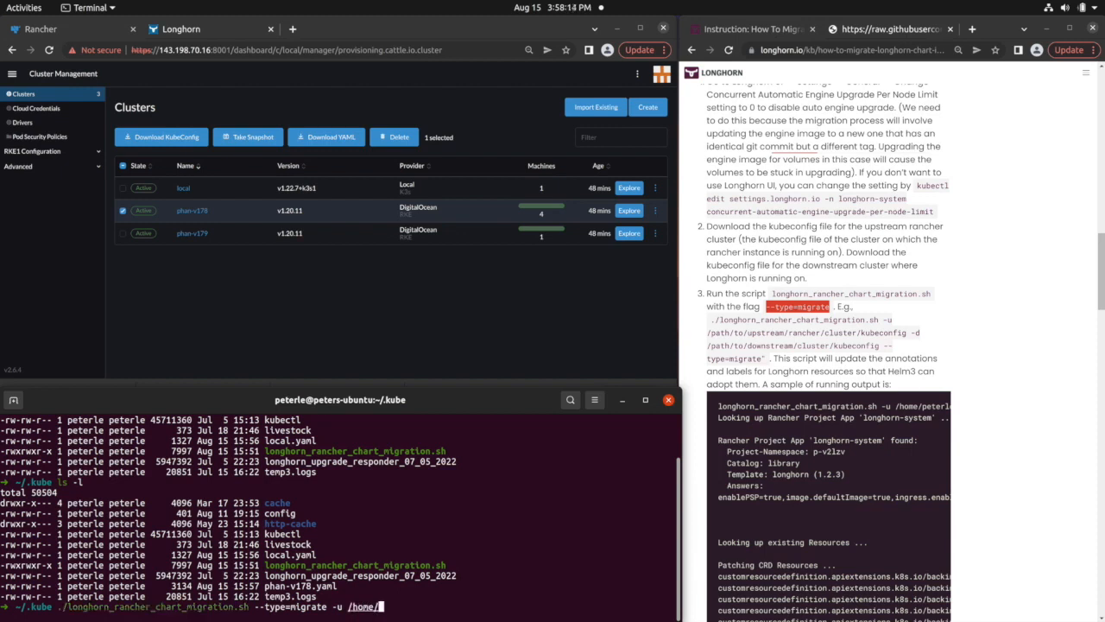
key(Tab)
text(.k)
key(Tab)
text(loc)
key(Tab)
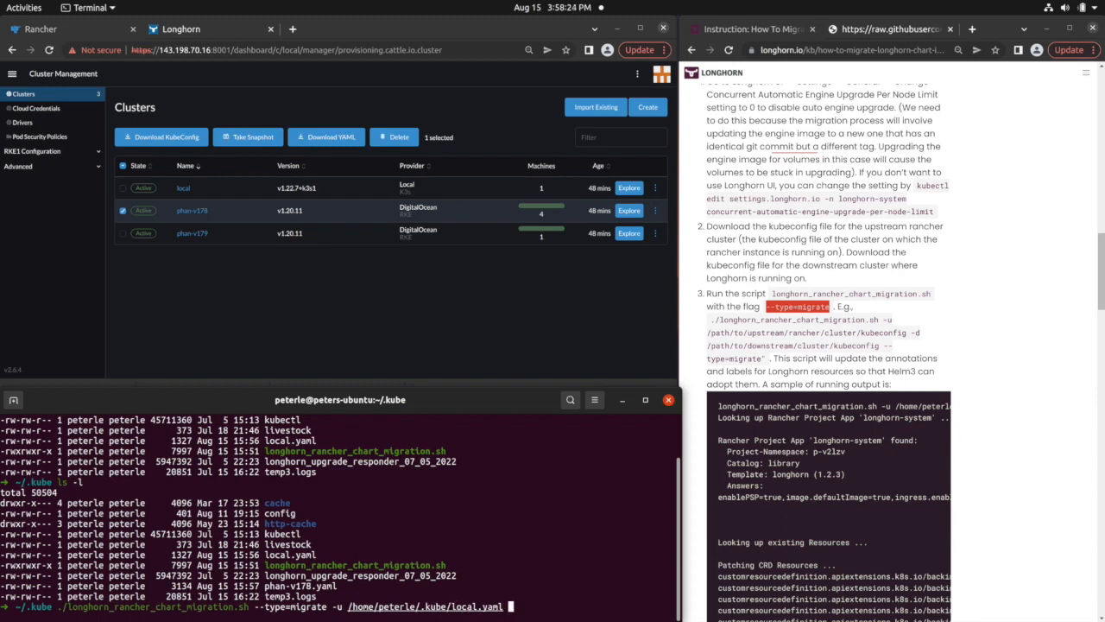
Add the -d option with the full path to phan-v178.yaml in the home .kube folder, and run the script.
drag(914, 332, 911, 347)
click(604, 602)
text(-d)
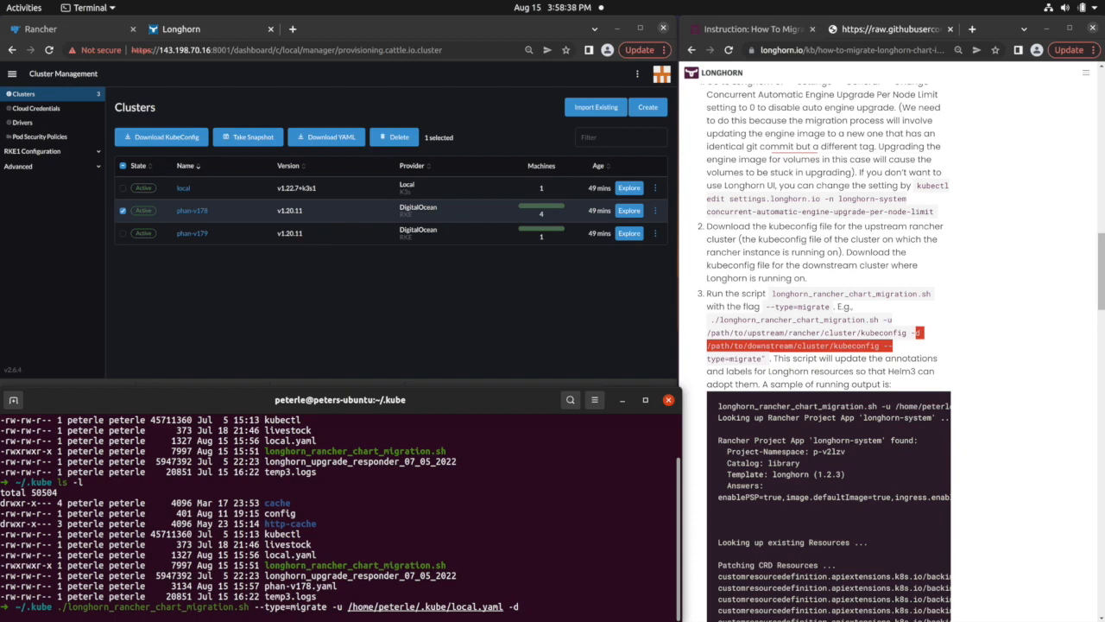
text(/home/peterle/.kube/)
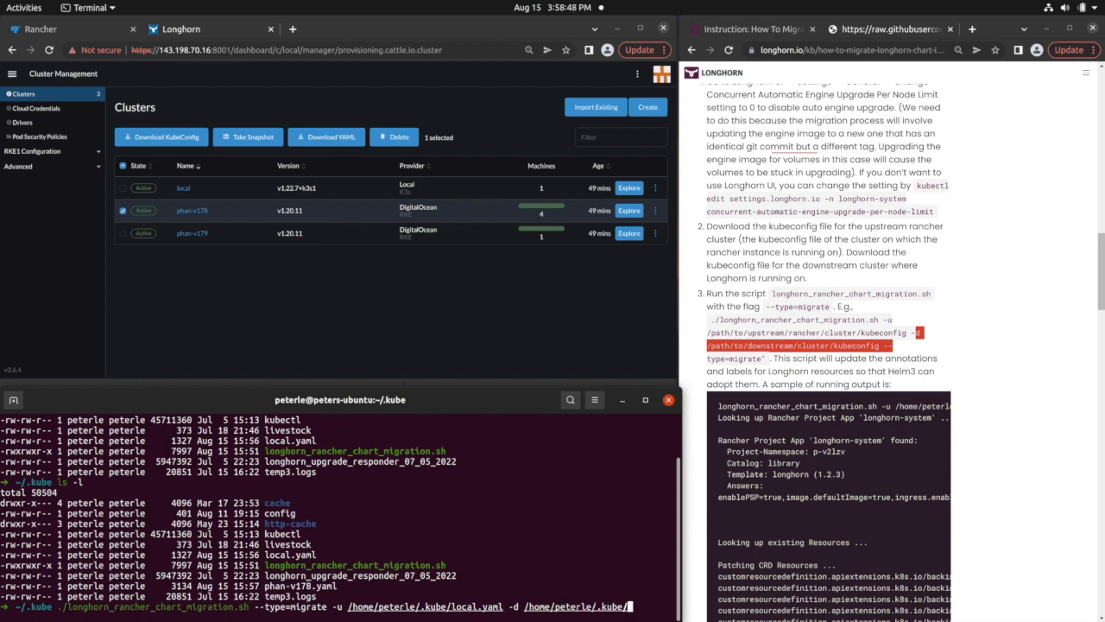
text(p)
key(Tab)
key(Return)
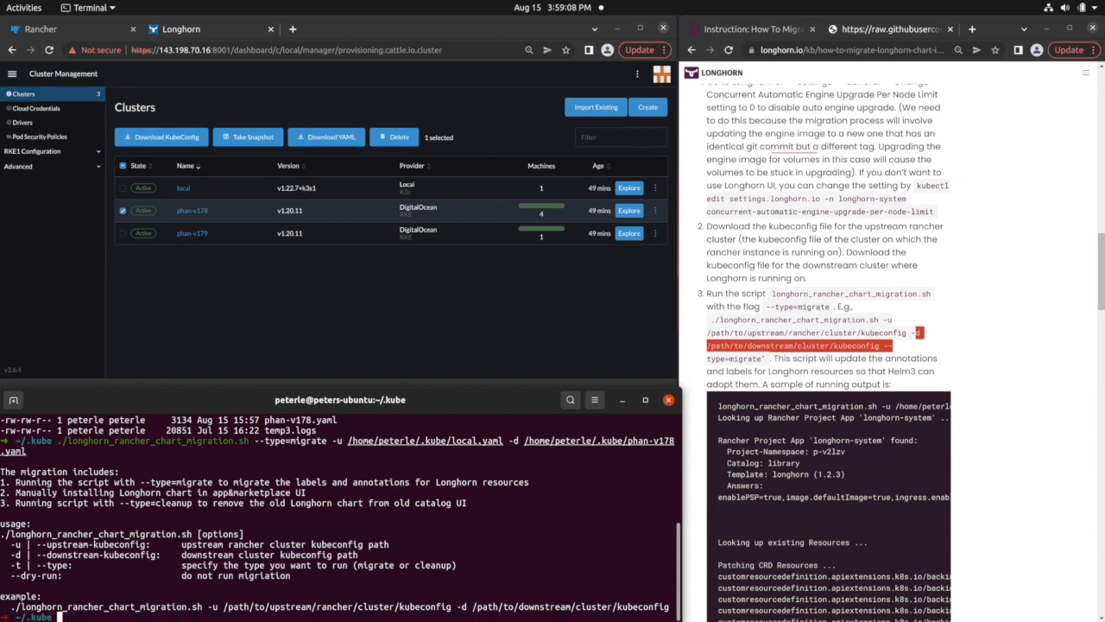
Recall the migration script command, shorten its --type flag to -t with the migrate type, and rerun it.
key(Up)
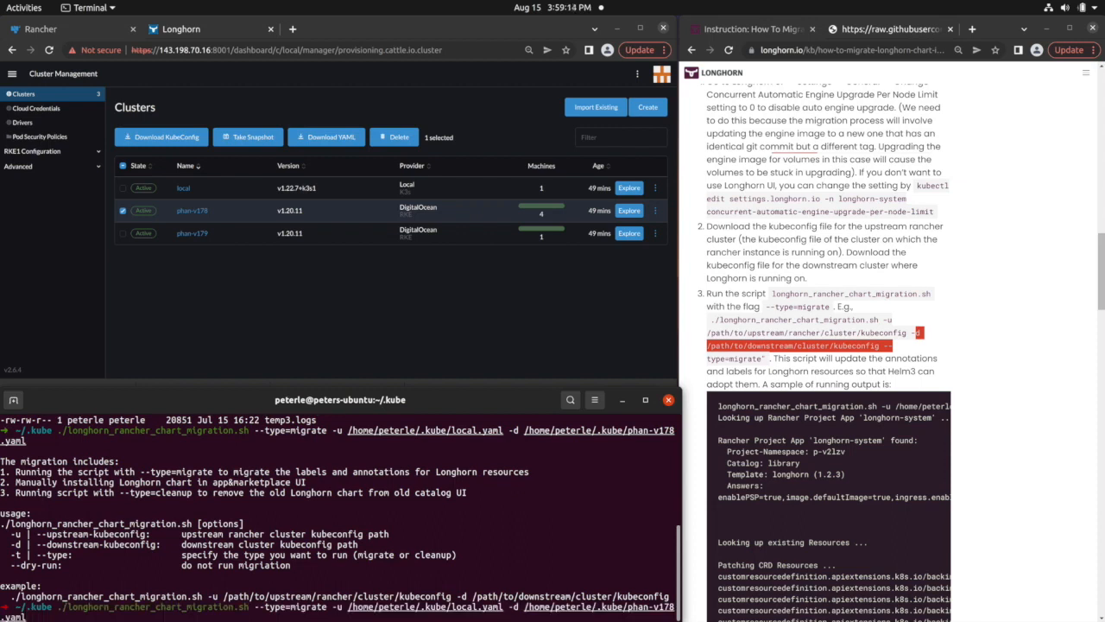
key(Left)
key(Left)
key(Left)
key(Left)
key(Left)
key(Left)
key(Left)
key(Left)
key(Left)
key(Left)
key(Left)
key(Left)
key(Left)
key(Left)
key(Left)
key(Left)
key(Left)
key(Left)
key(Left)
key(Left)
key(Left)
key(Left)
key(Left)
key(Left)
key(Left)
key(Left)
key(Left)
key(Left)
key(Left)
key(Left)
key(Left)
key(Left)
key(Left)
key(Left)
key(Left)
key(Left)
key(Left)
key(Left)
key(Left)
key(Left)
key(Left)
key(Left)
key(Right)
key(Right)
key(Right)
key(Right)
key(Right)
triple_click(76, 471)
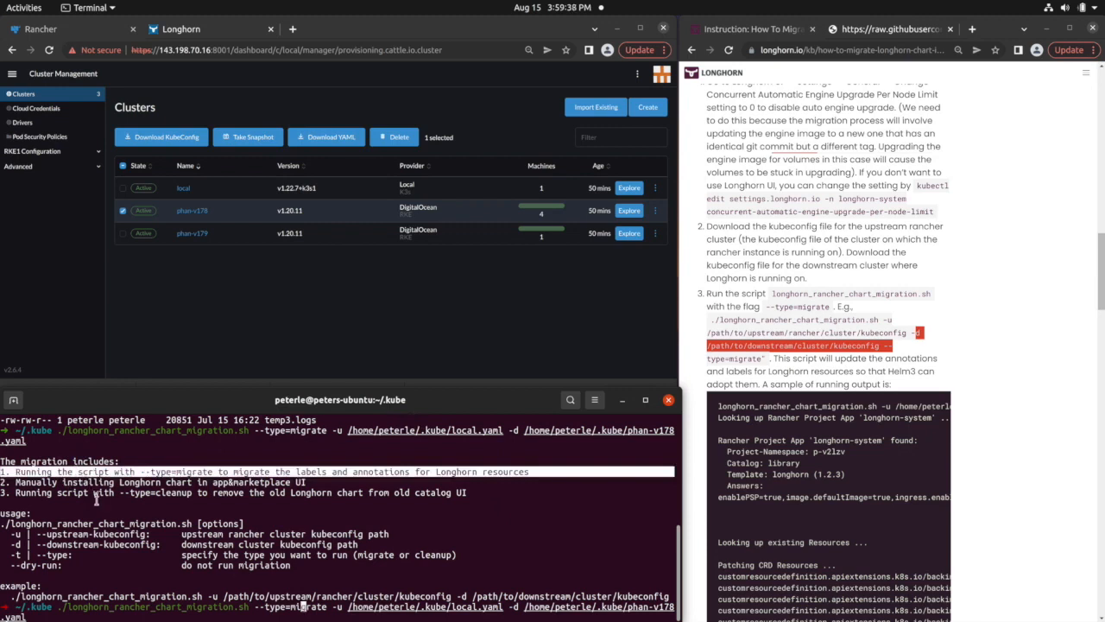
click(159, 539)
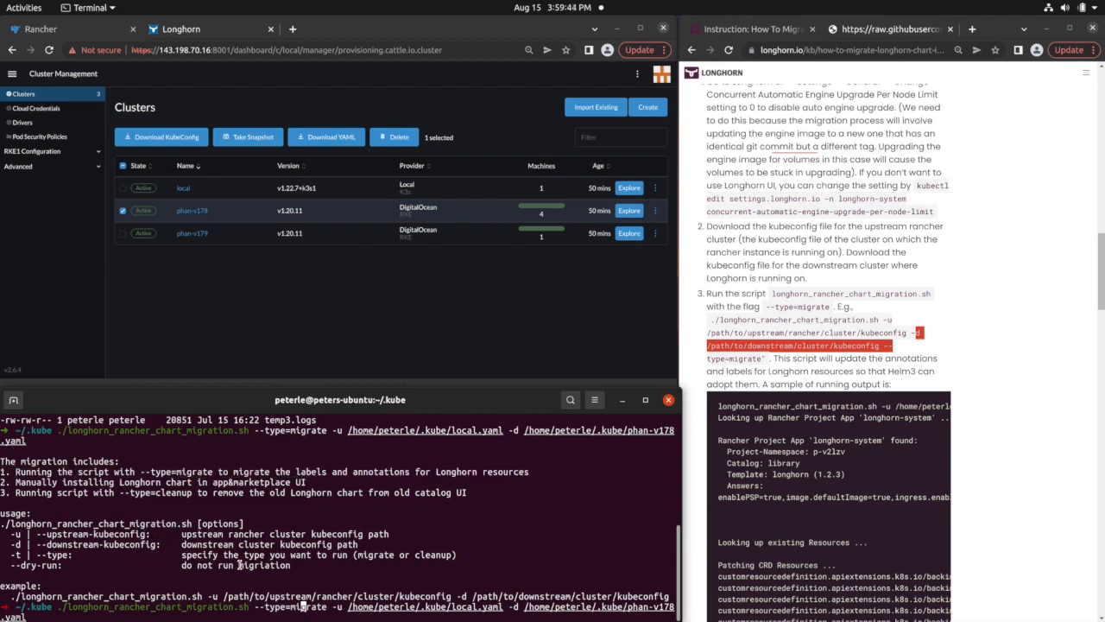
key(Left)
key(Left)
key(Right)
key(Right)
key(Right)
key(Right)
key(Right)
key(Right)
key(Right)
key(Right)
key(Right)
key(Right)
key(Left)
key(Left)
key(Left)
key(Left)
key(Left)
key(Left)
key(Left)
key(Left)
key(Left)
key(Left)
key(BackSpace)
key(BackSpace)
key(BackSpace)
key(Left)
key(Left)
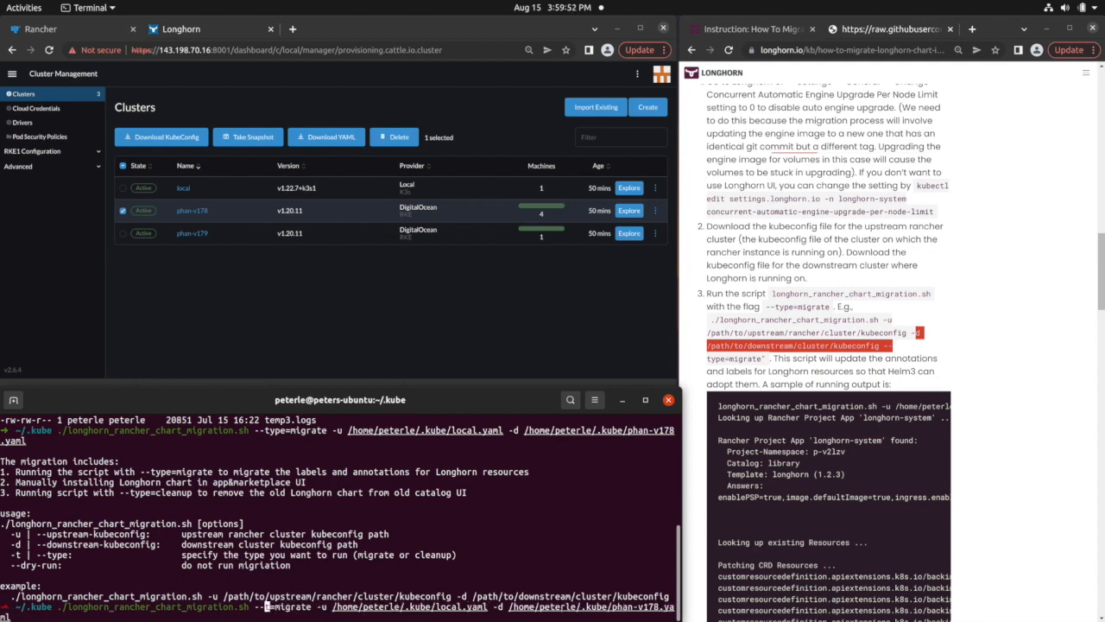
key(Delete)
key(Right)
key(Right)
key(Return)
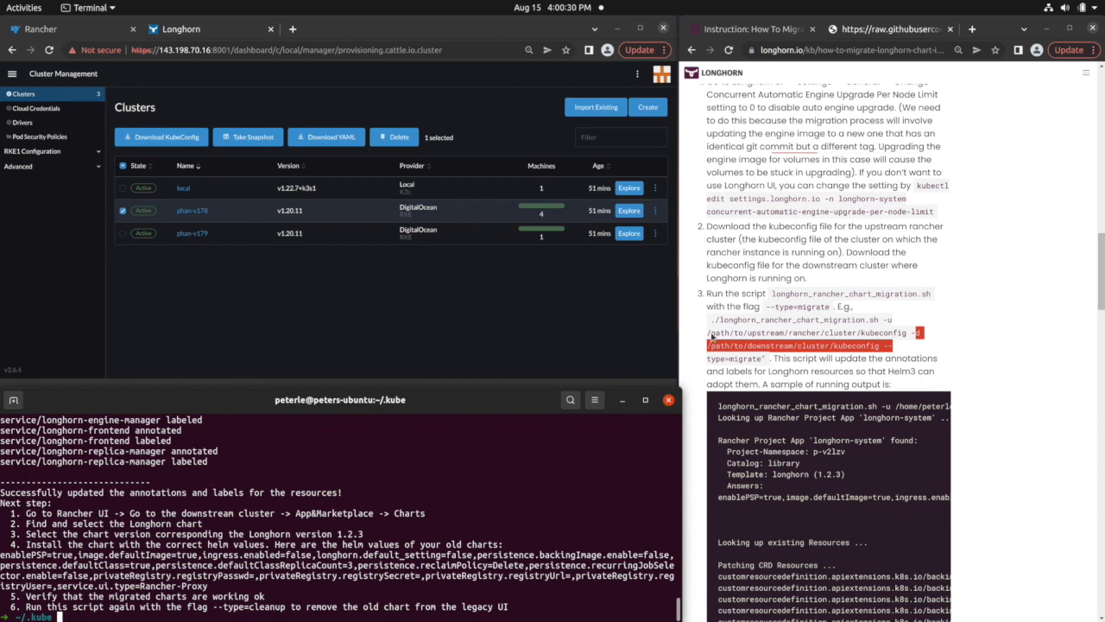
Review the article's whole step 3 about running the script to update annotations and labels for Longhorn resources.
click(746, 302)
drag(704, 298, 919, 386)
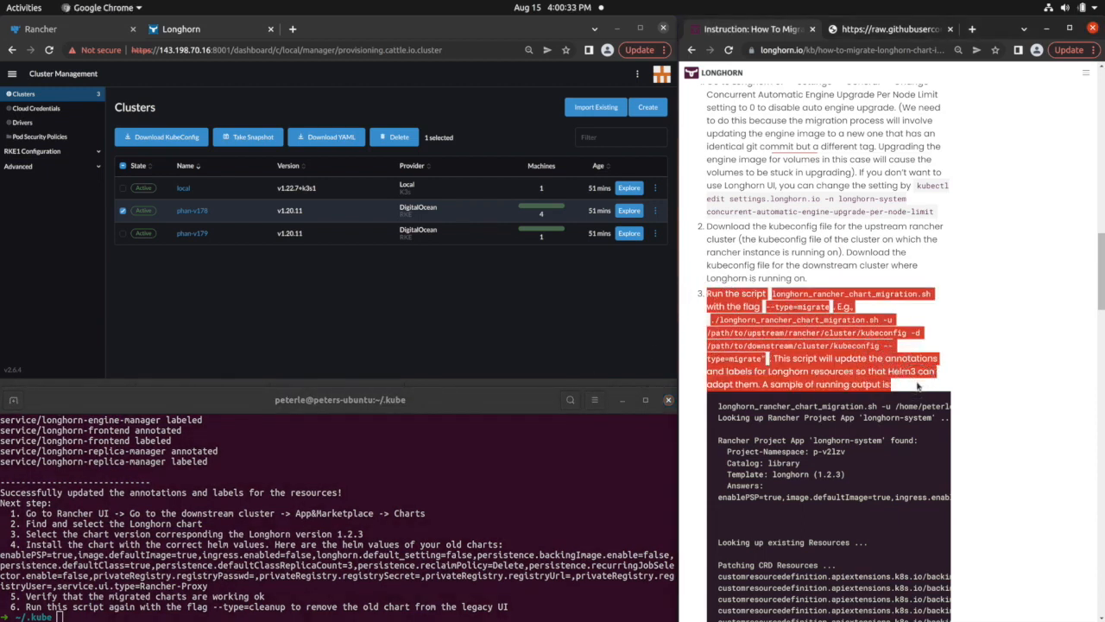
click(342, 479)
click(789, 326)
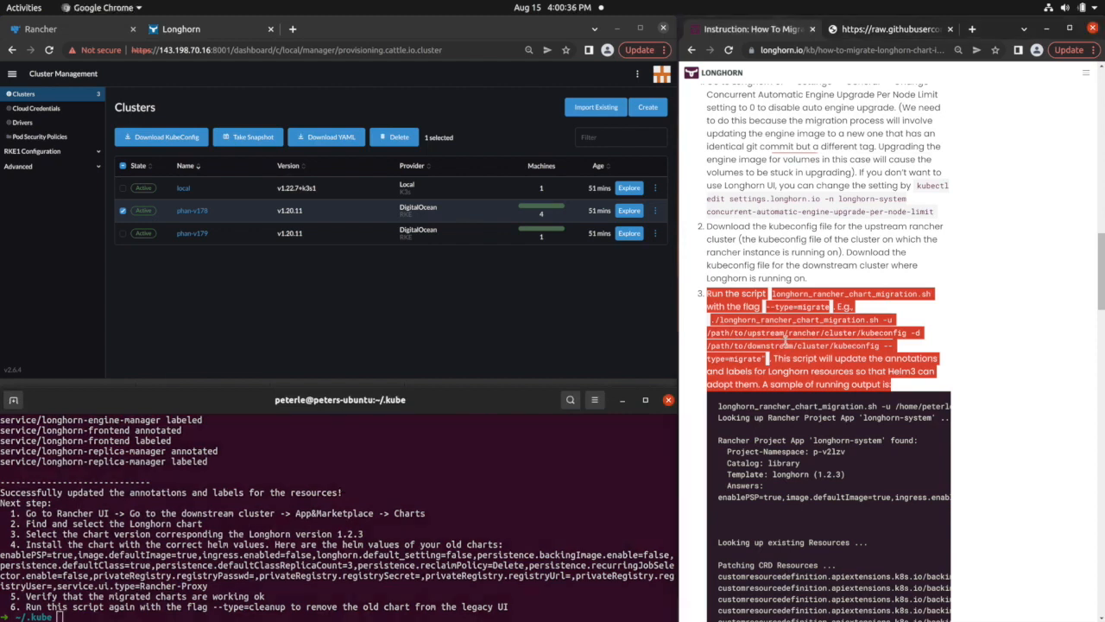
click(787, 306)
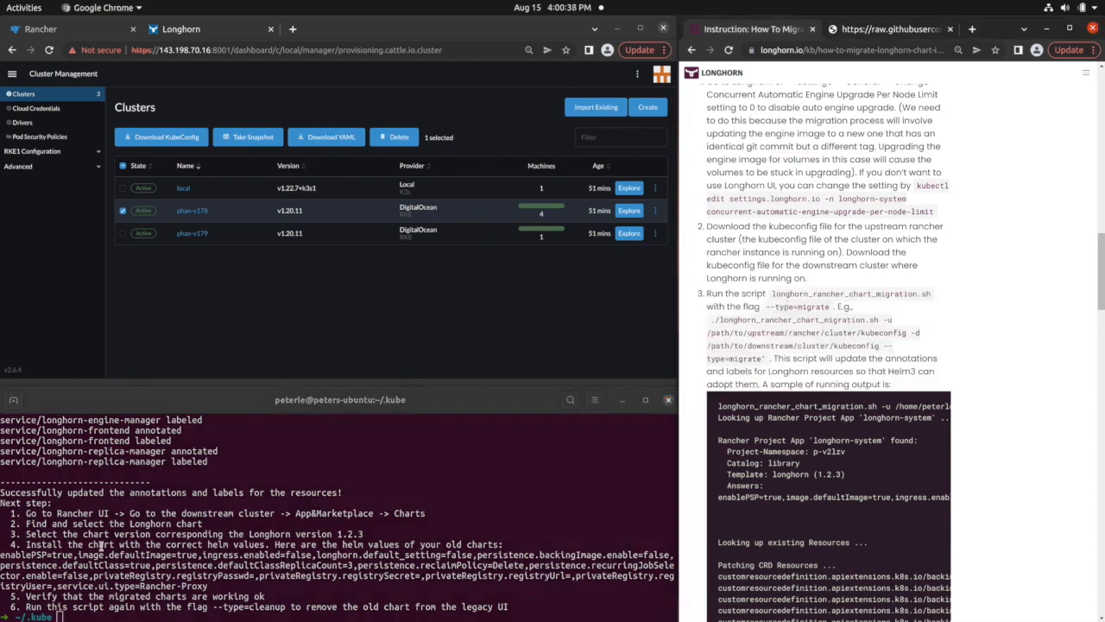
Examine the annotations and labels message and the next steps in the script output, highlighting step 1 about App&Marketplace Charts.
double_click(173, 492)
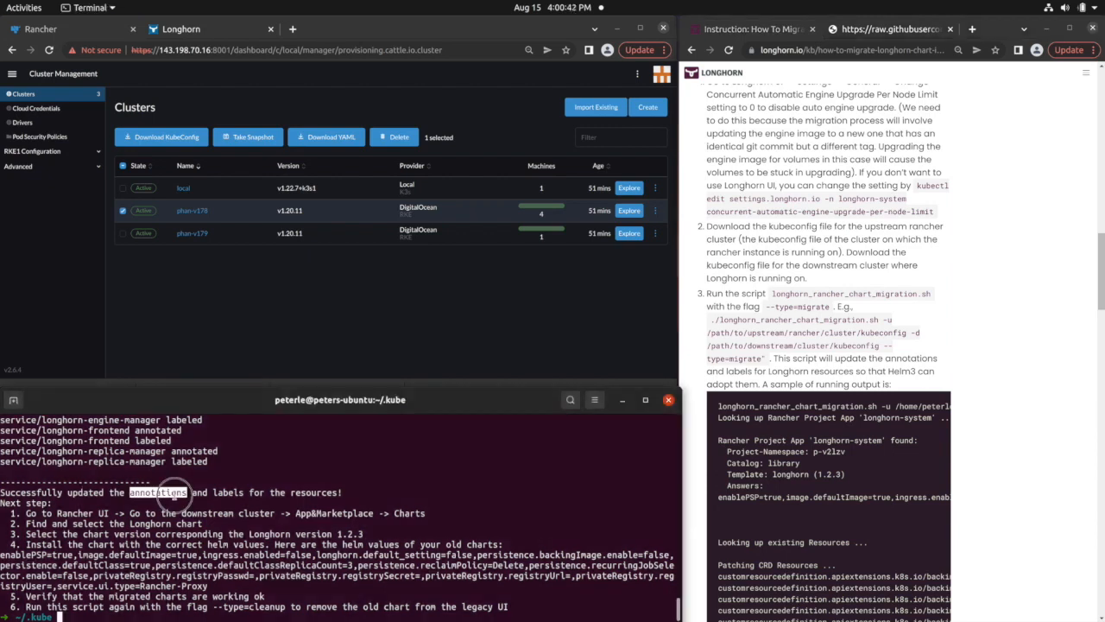
double_click(230, 492)
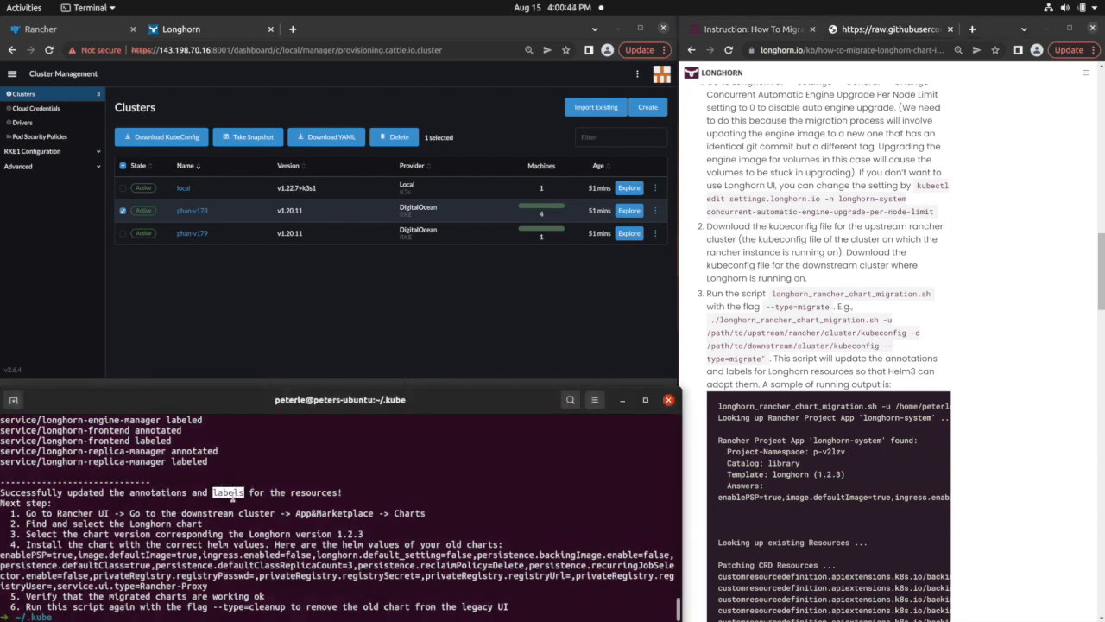
click(138, 533)
scroll(682, 410, down, 5)
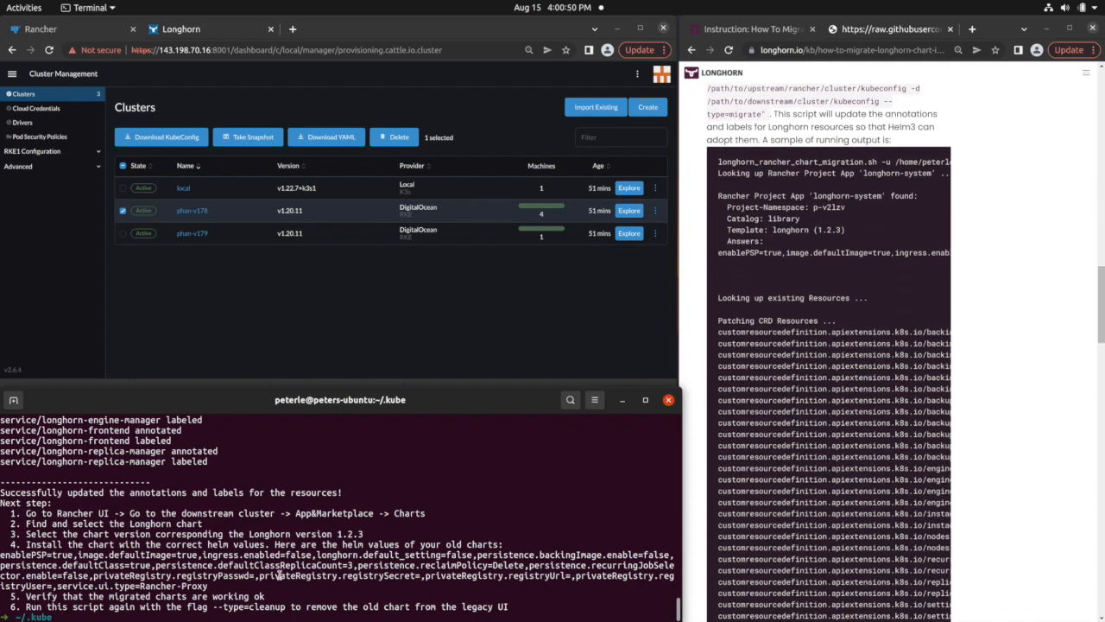
drag(514, 606, 2, 499)
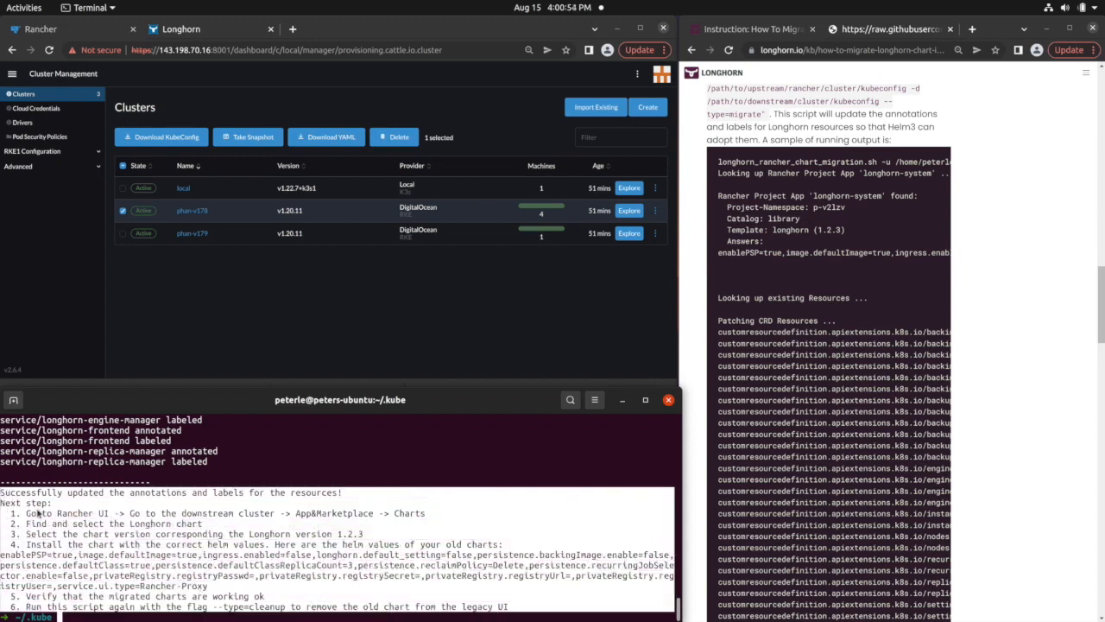
click(164, 513)
triple_click(166, 513)
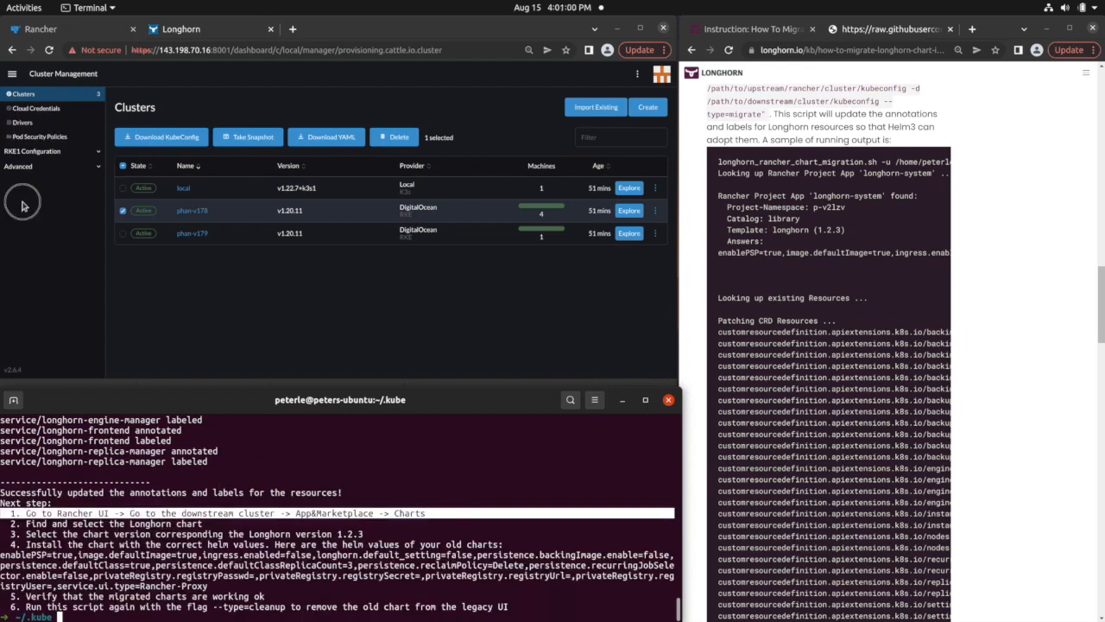
Open the Longhorn chart page from the Apps & Marketplace charts of the phan-v178 cluster.
click(11, 95)
click(12, 73)
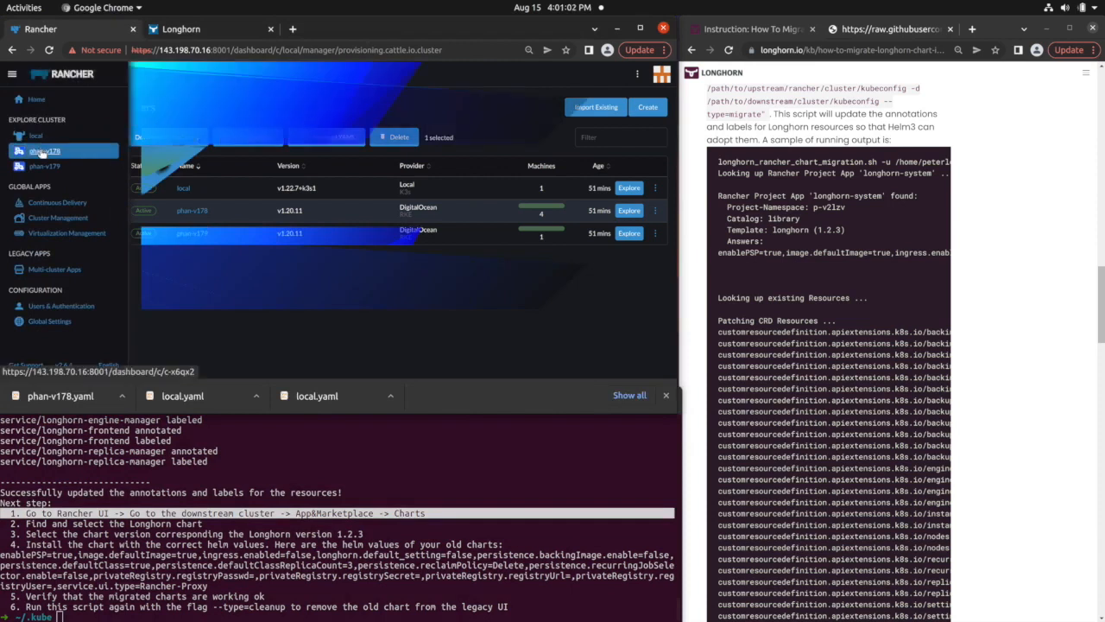
click(51, 152)
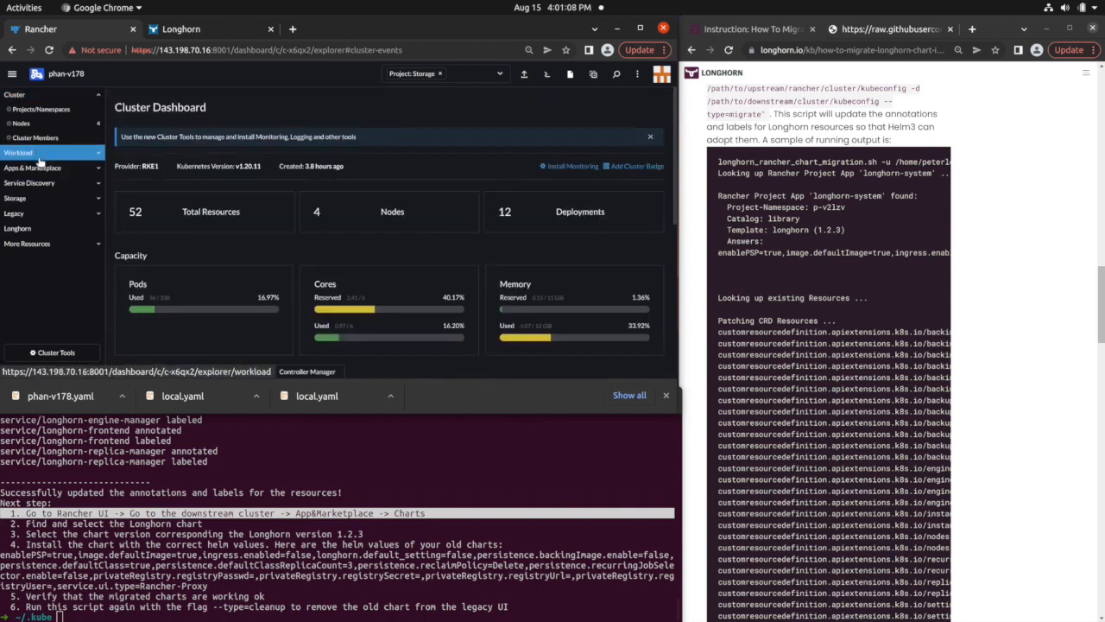
click(39, 168)
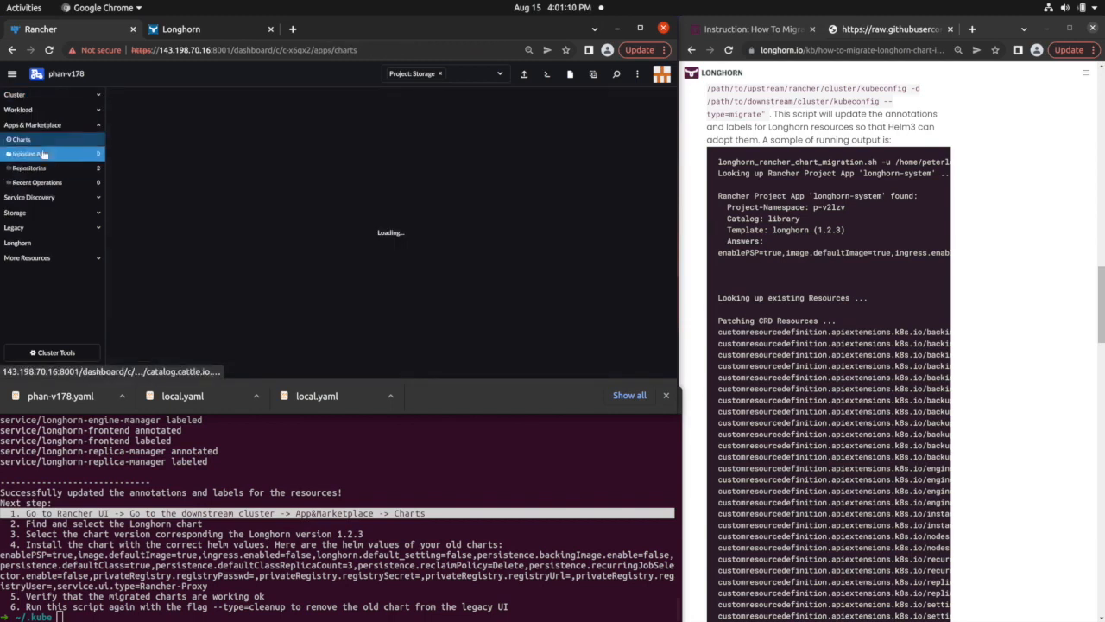
click(592, 288)
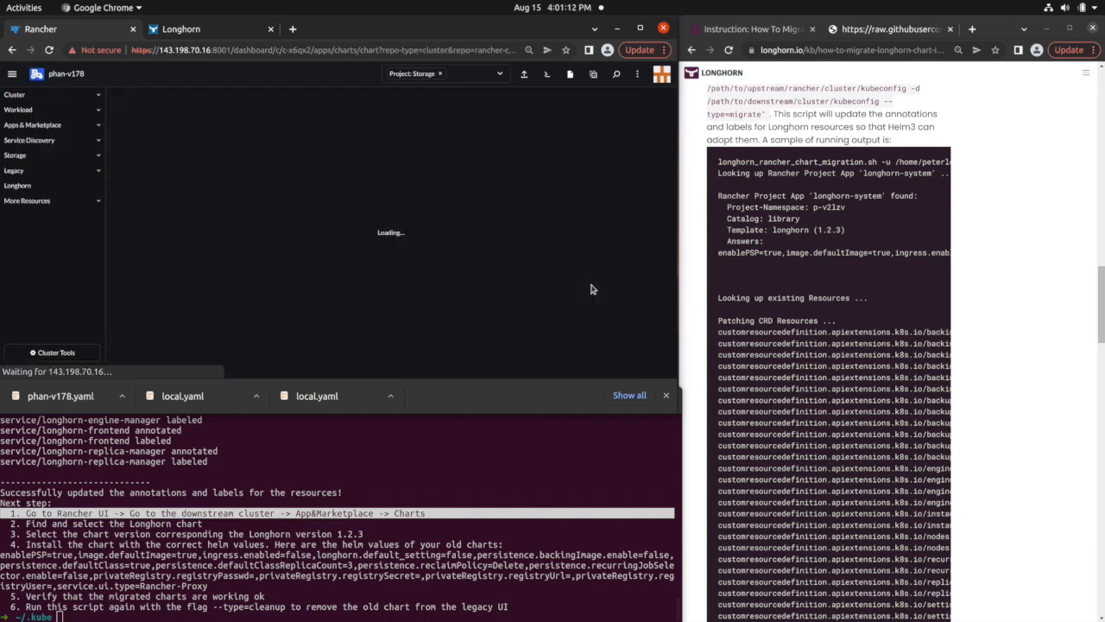
Select Longhorn chart version 100.1.1+up1.2.3 according to step 3 of the script output, and start its installation.
click(252, 492)
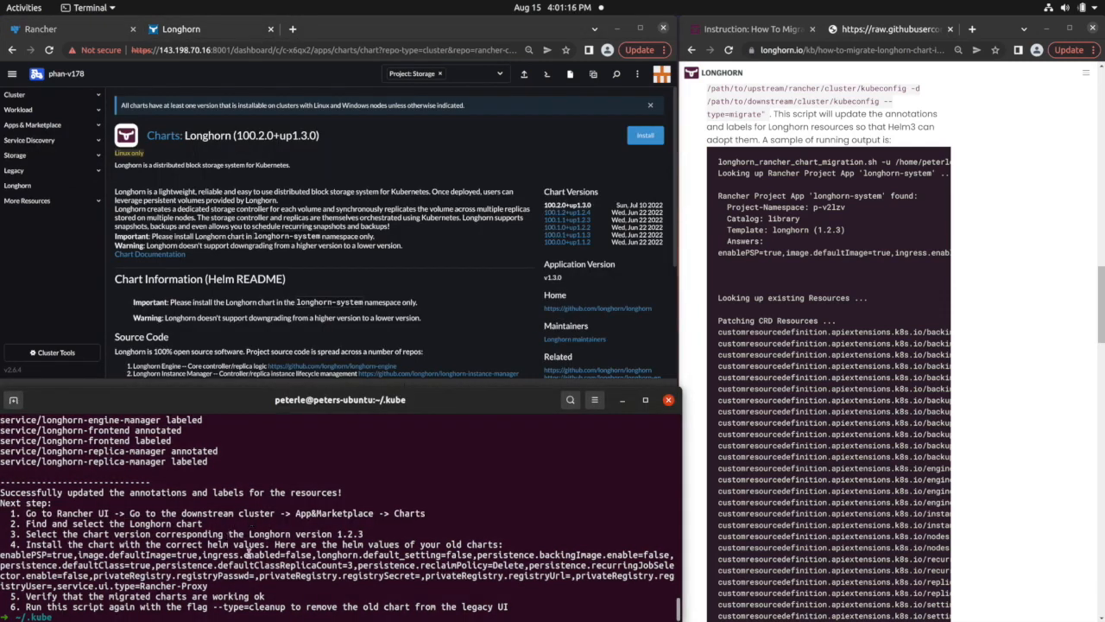
triple_click(239, 536)
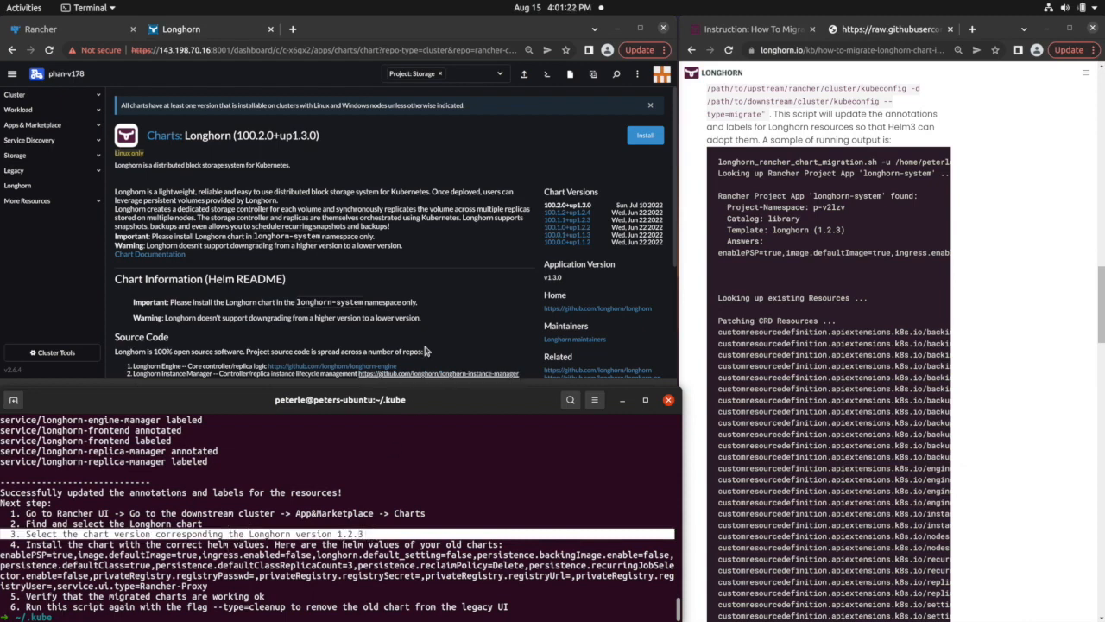
click(567, 220)
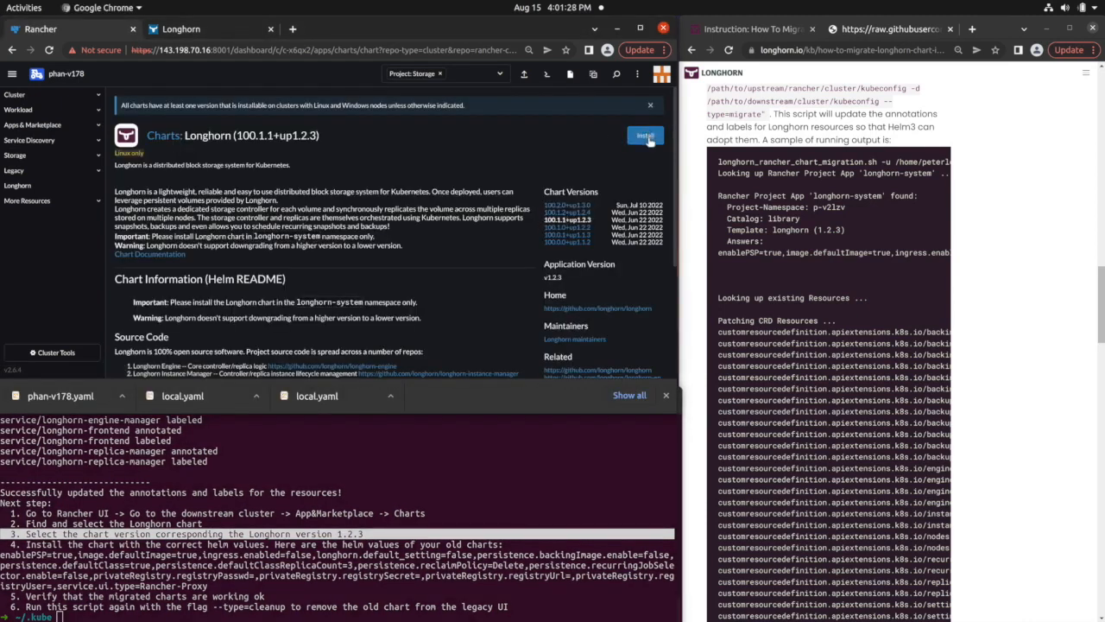
click(647, 138)
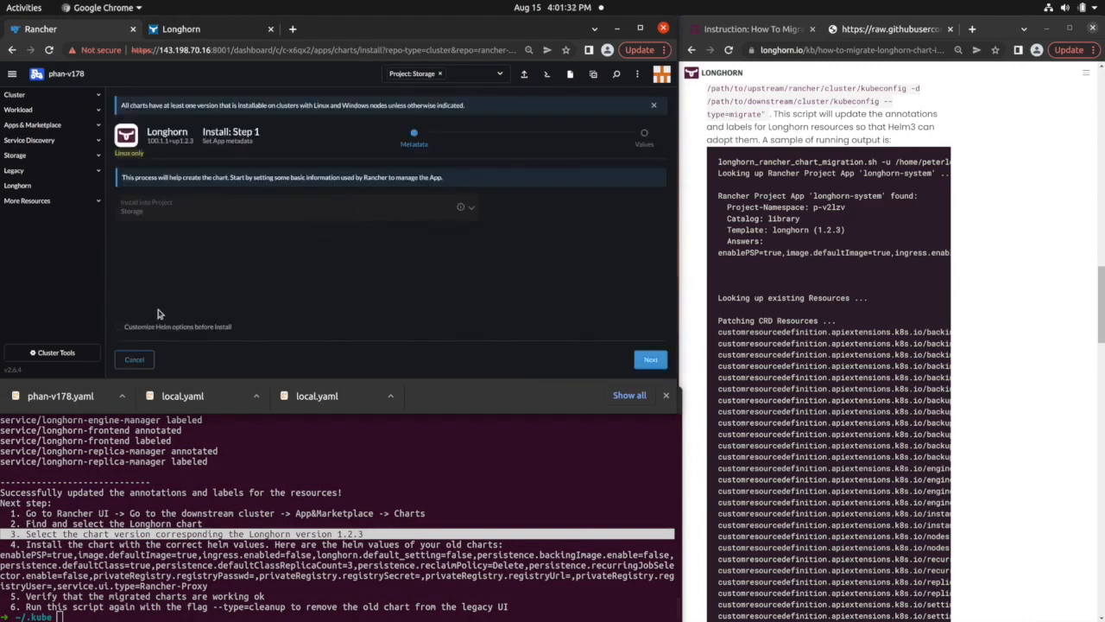
Examine step 4 of the script output, highlighting the helm values of the old chart.
click(80, 550)
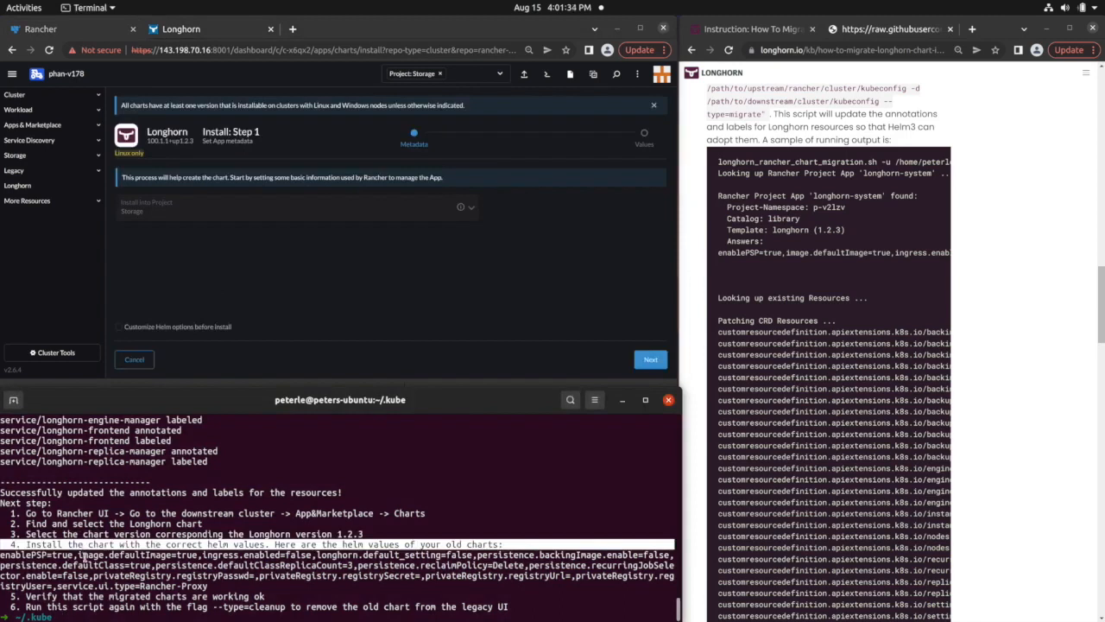
triple_click(84, 558)
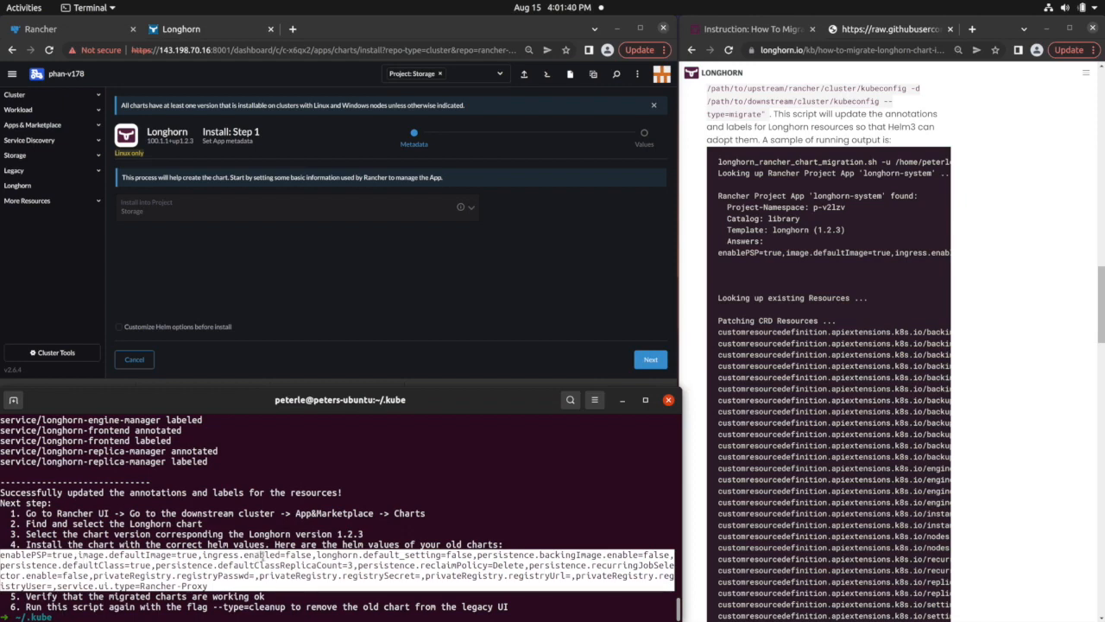
click(246, 577)
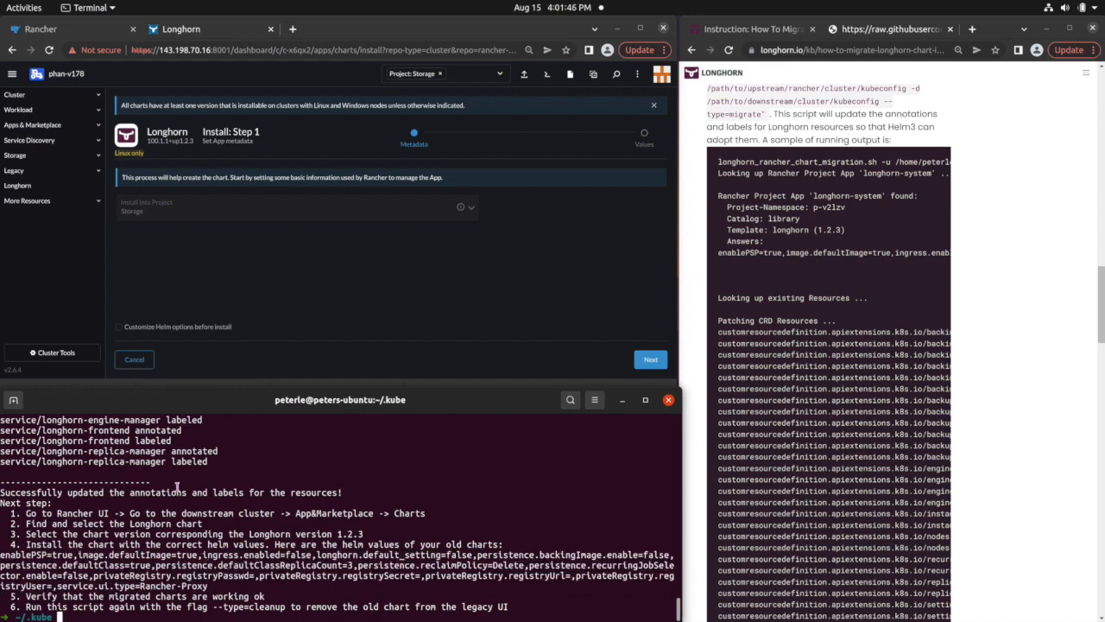
triple_click(281, 566)
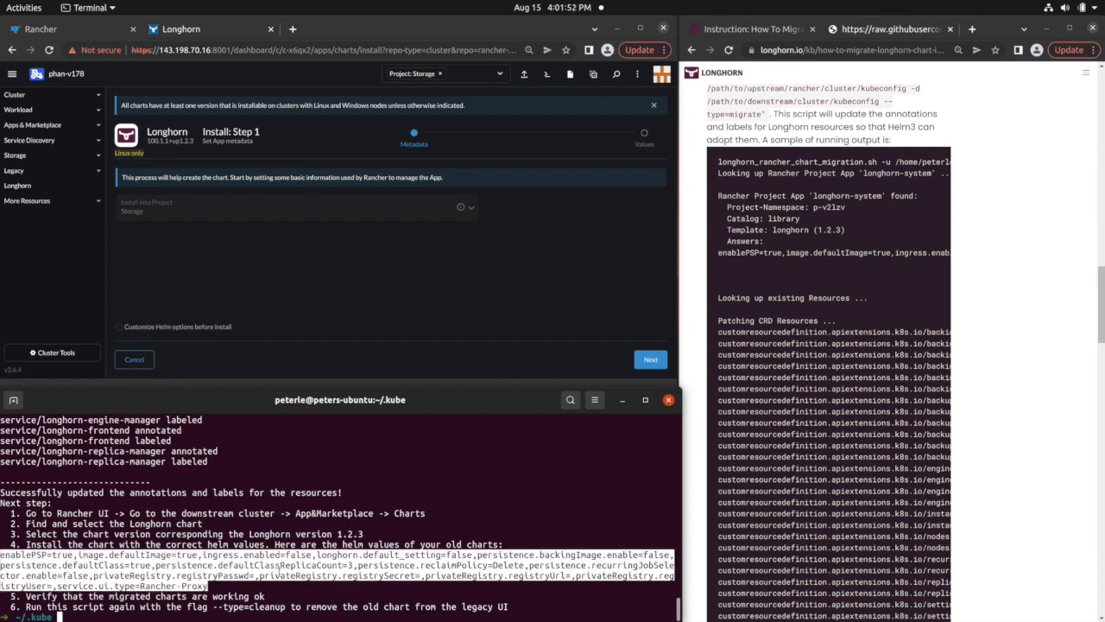
Leave Helm options customization off and install the Longhorn chart into the Storage project with the default values.
click(119, 327)
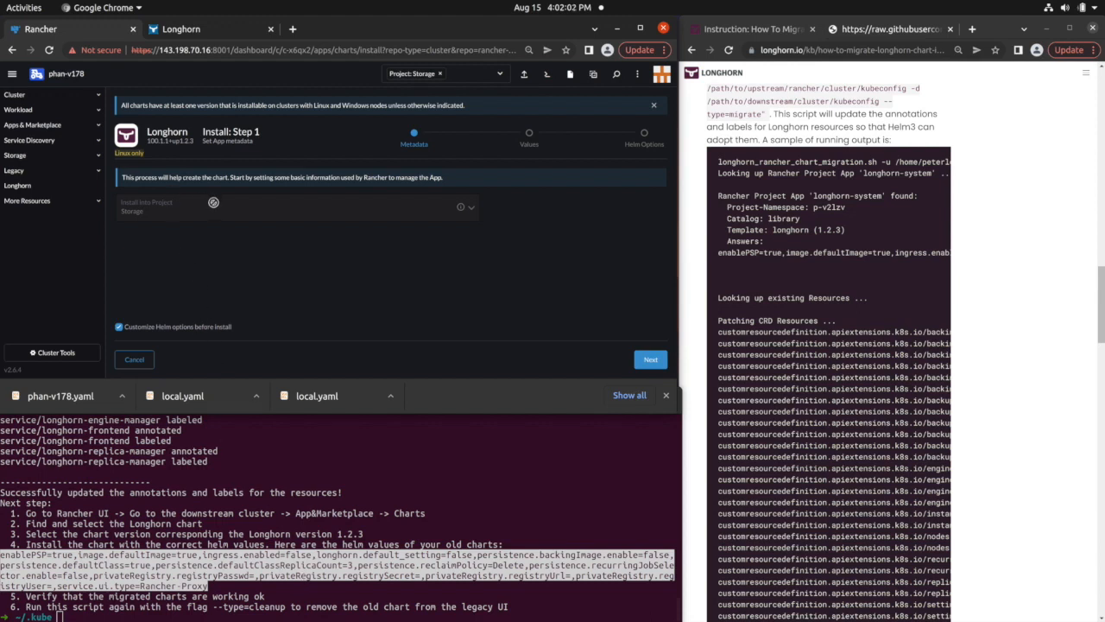
click(136, 328)
click(650, 359)
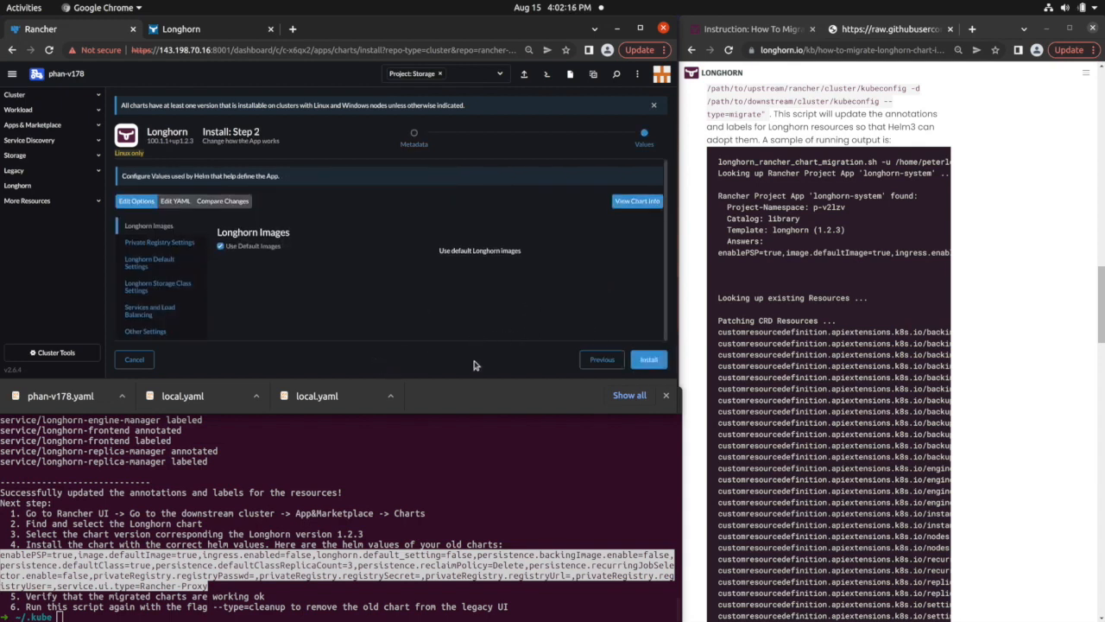
click(650, 359)
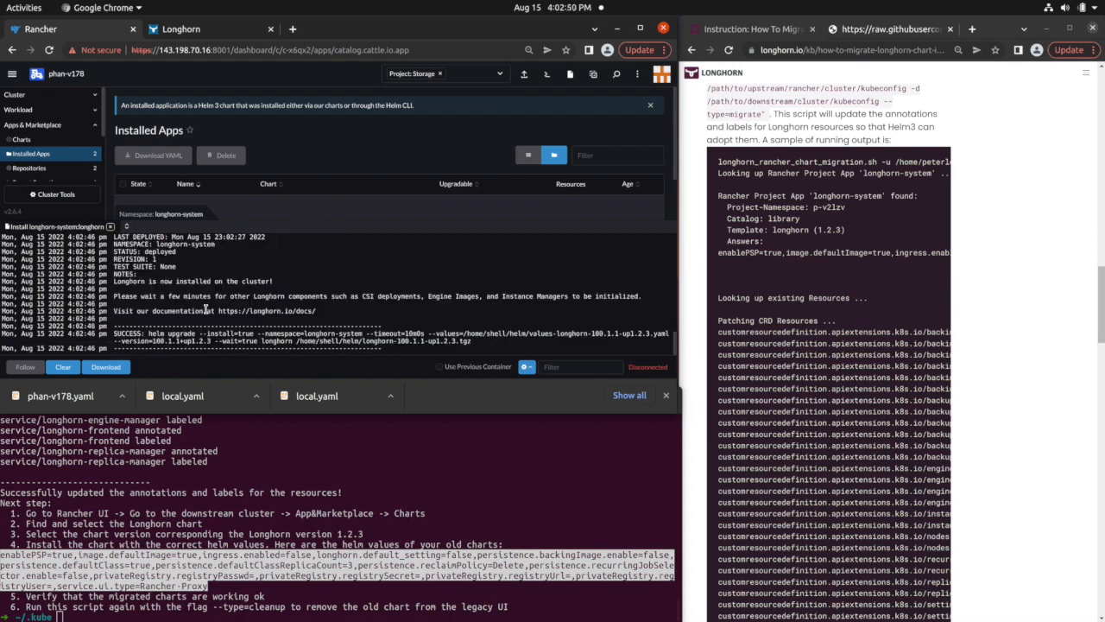
Check the helm upgrade result line in the Longhorn installation log and close the log.
double_click(158, 328)
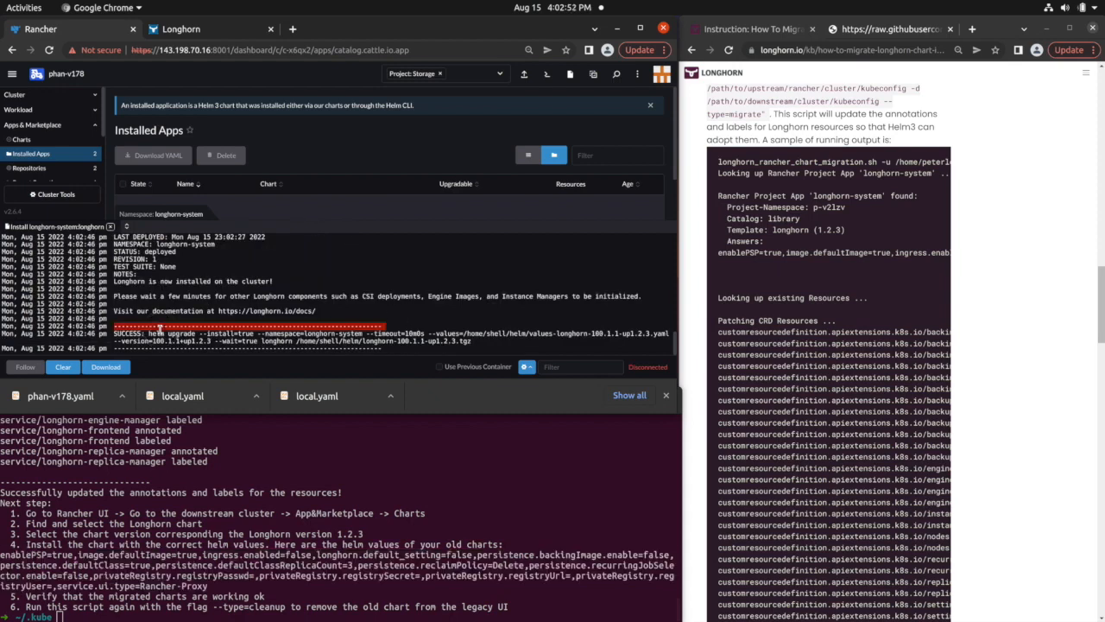
triple_click(158, 335)
click(158, 331)
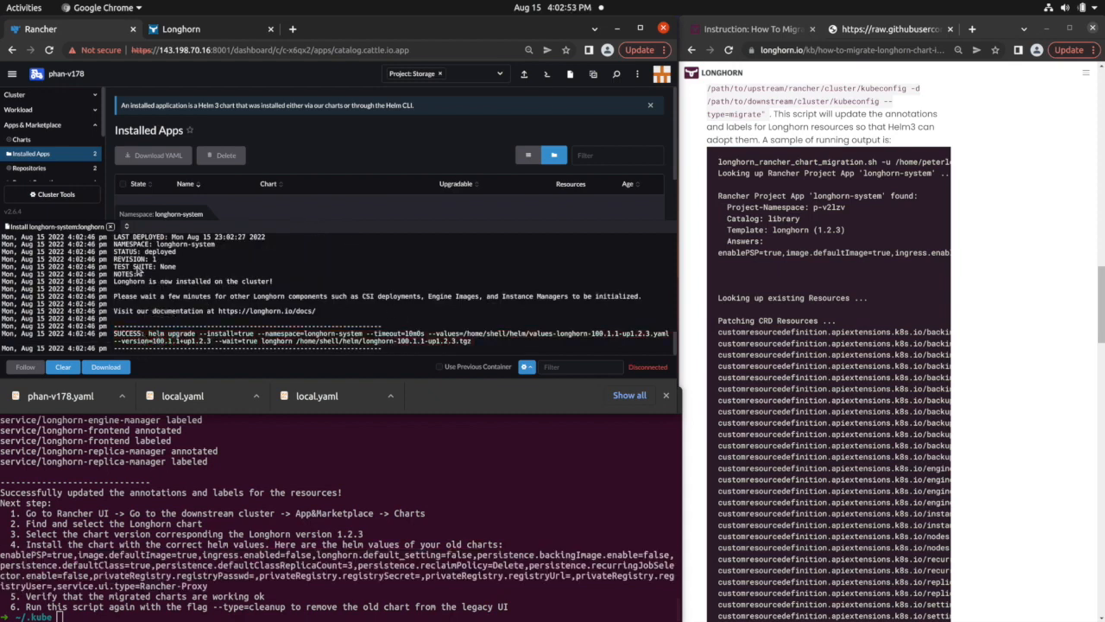
click(110, 227)
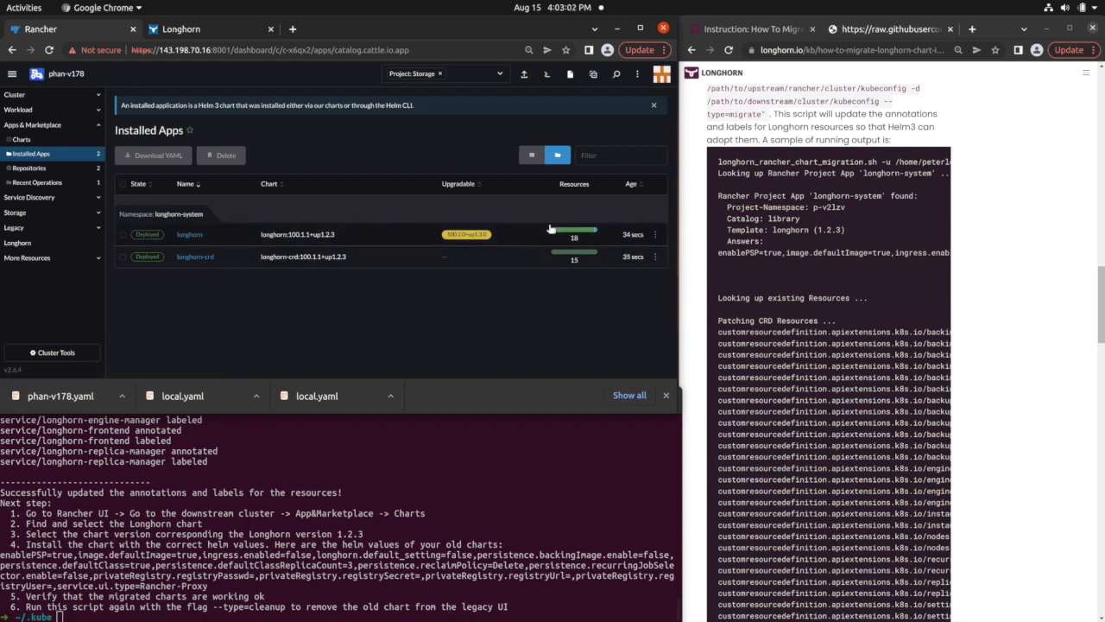
Show the pods of phan-v178 and add the longhorn-system namespace to the namespace filter.
click(29, 111)
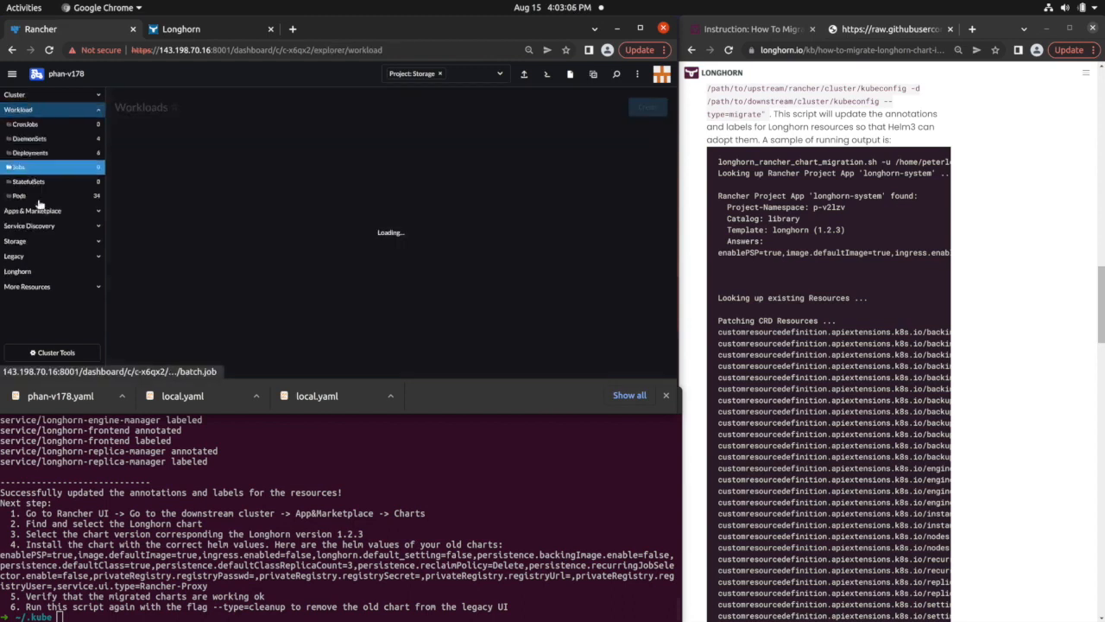
click(58, 196)
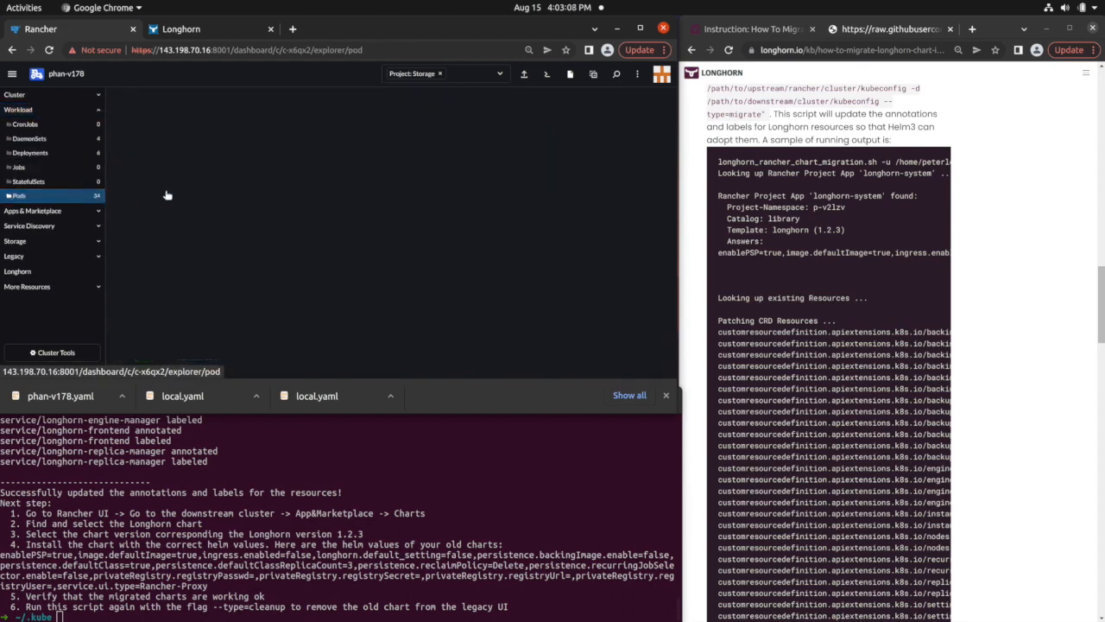
click(473, 76)
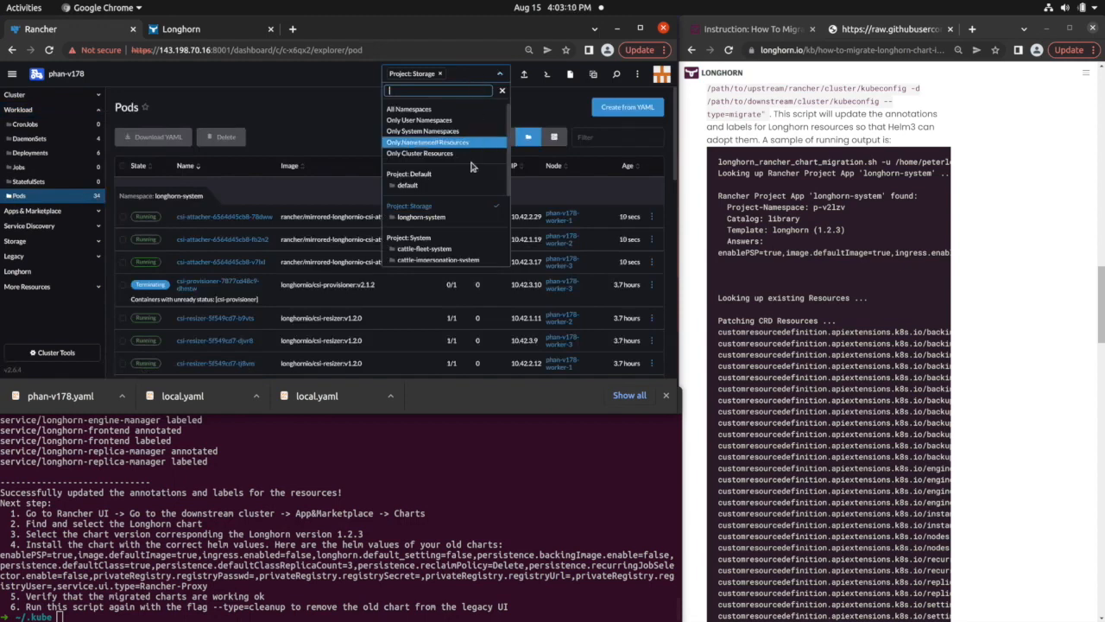
click(427, 216)
click(302, 117)
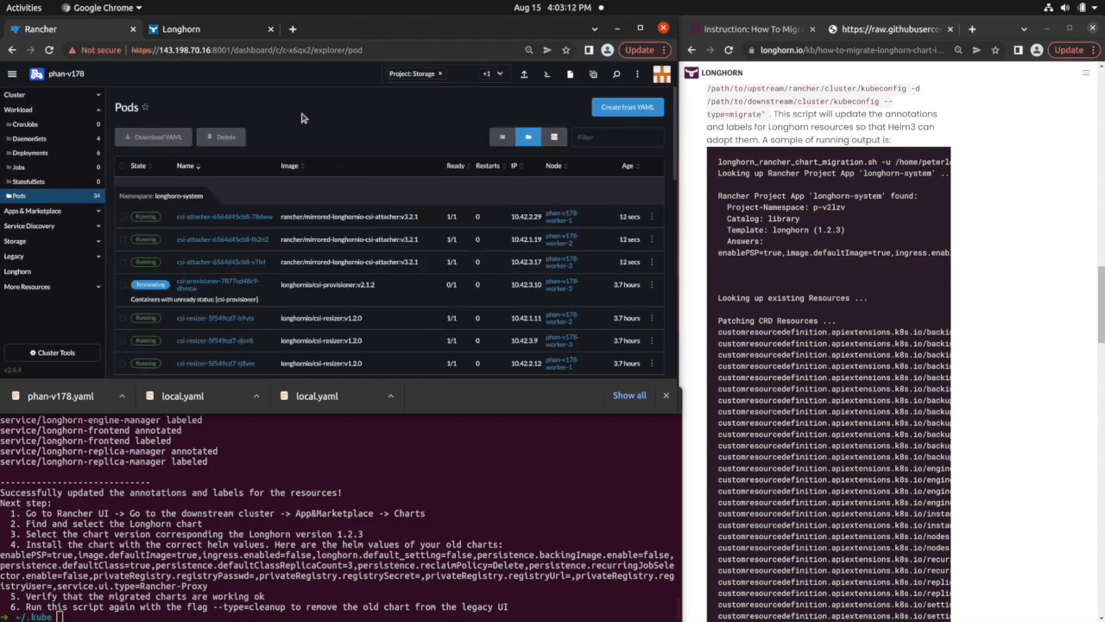
Examine the states, images and ages of all pods in the longhorn-system namespace while the components roll over.
scroll(336, 172, down, 10)
scroll(326, 213, up, 5)
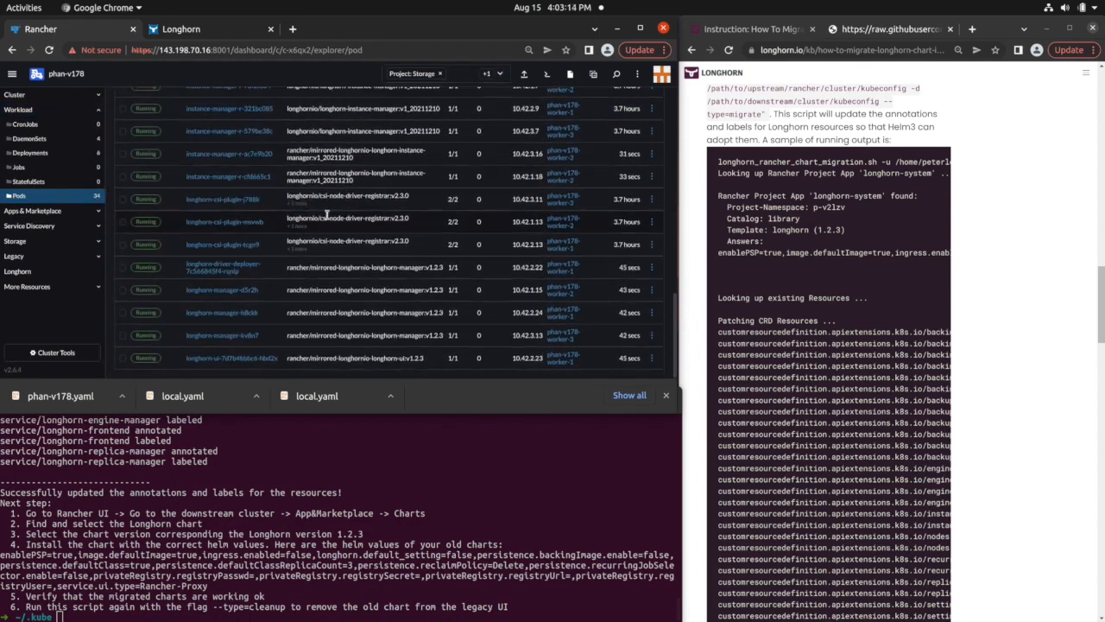
scroll(327, 216, up, 5)
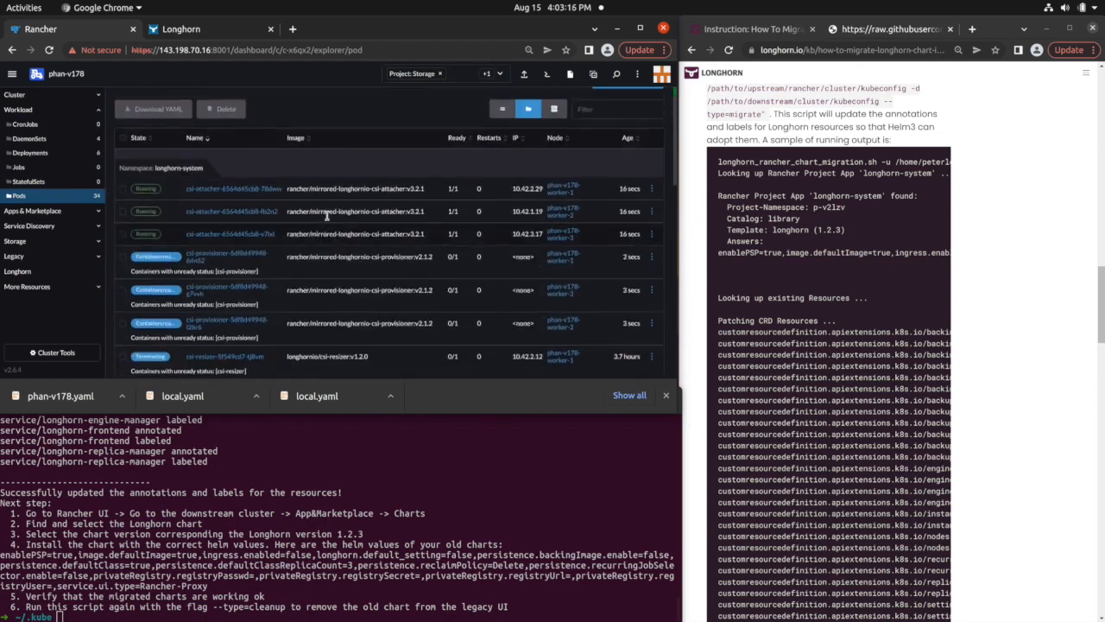
scroll(326, 215, down, 3)
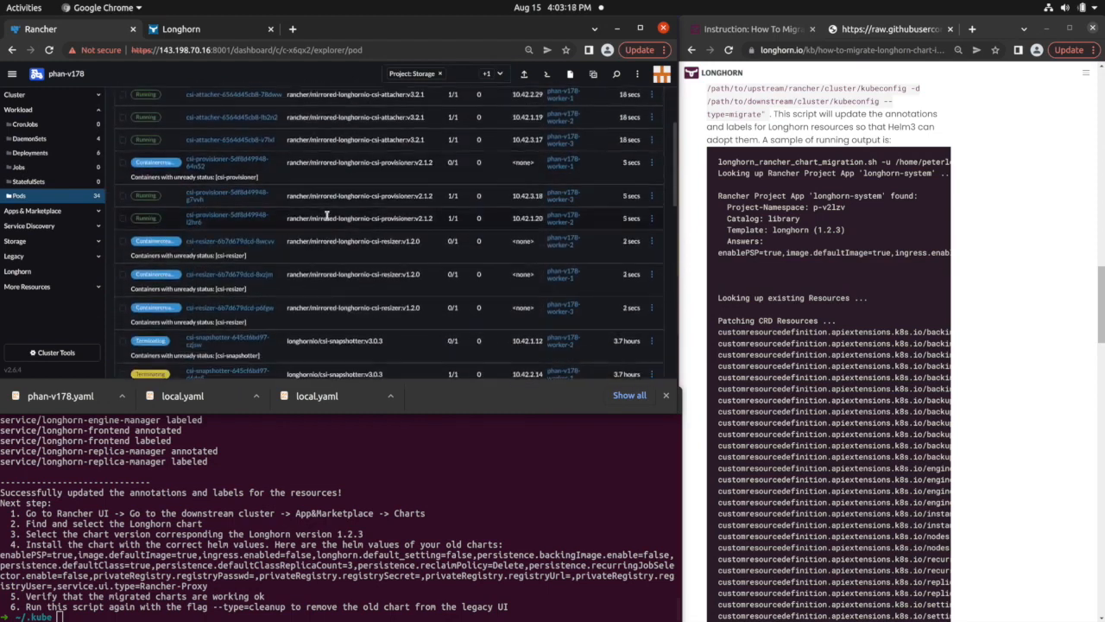
scroll(326, 214, down, 2)
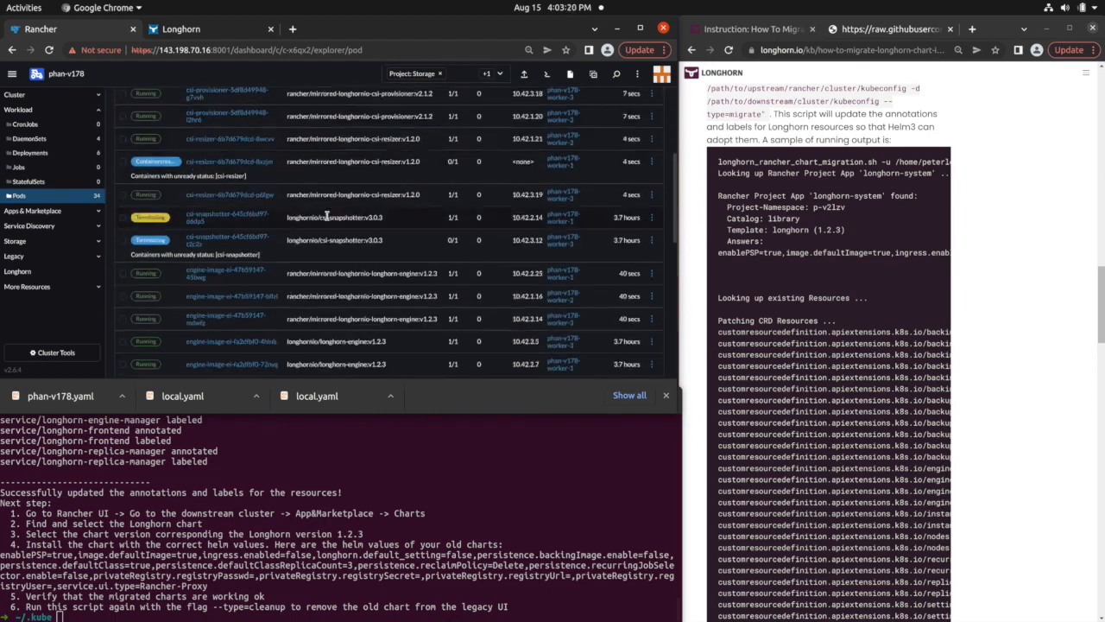
scroll(326, 216, up, 4)
scroll(326, 214, down, 5)
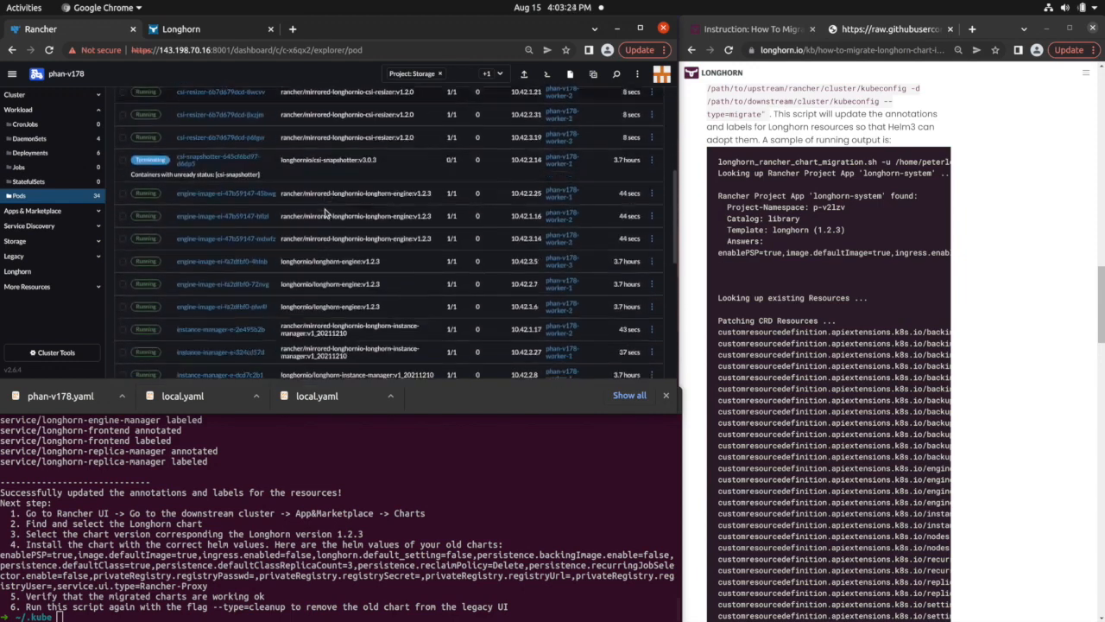
scroll(326, 214, down, 5)
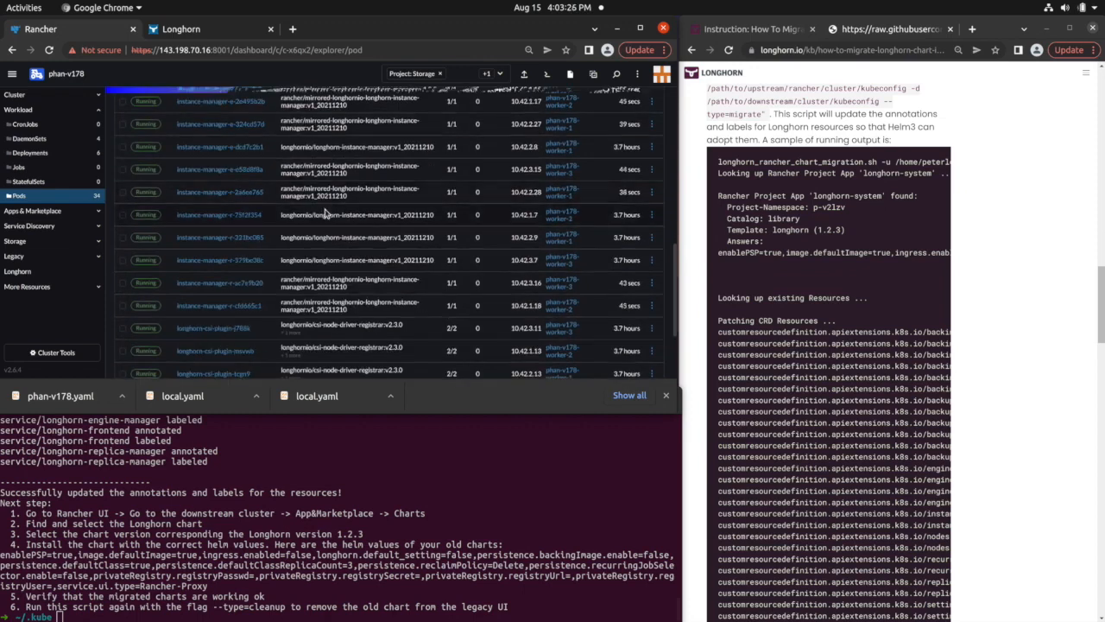
scroll(326, 214, up, 8)
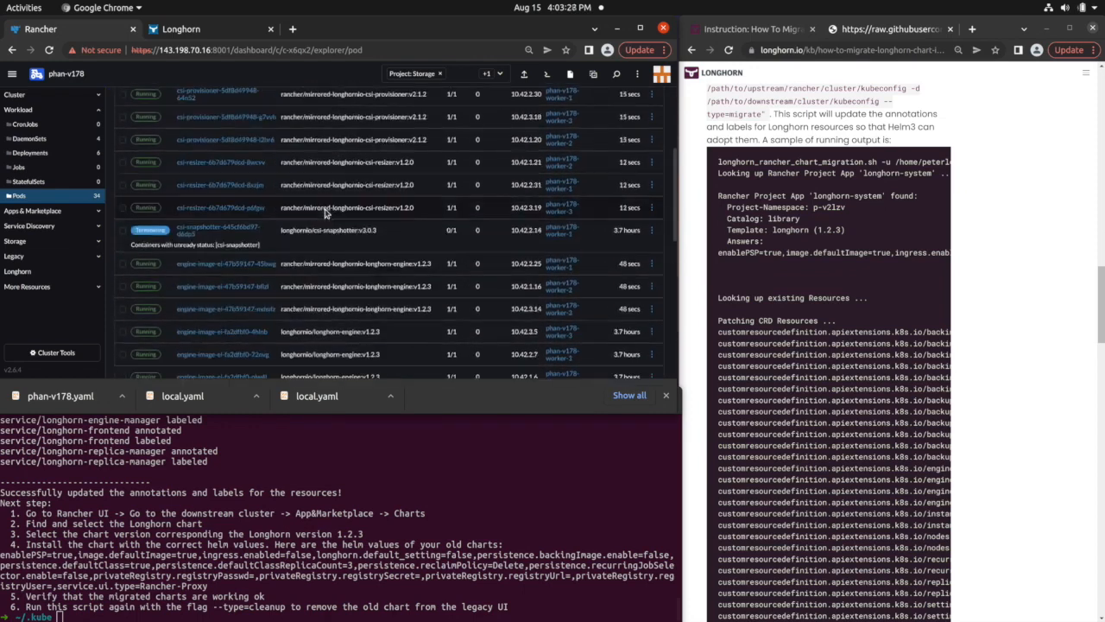
scroll(325, 213, down, 2)
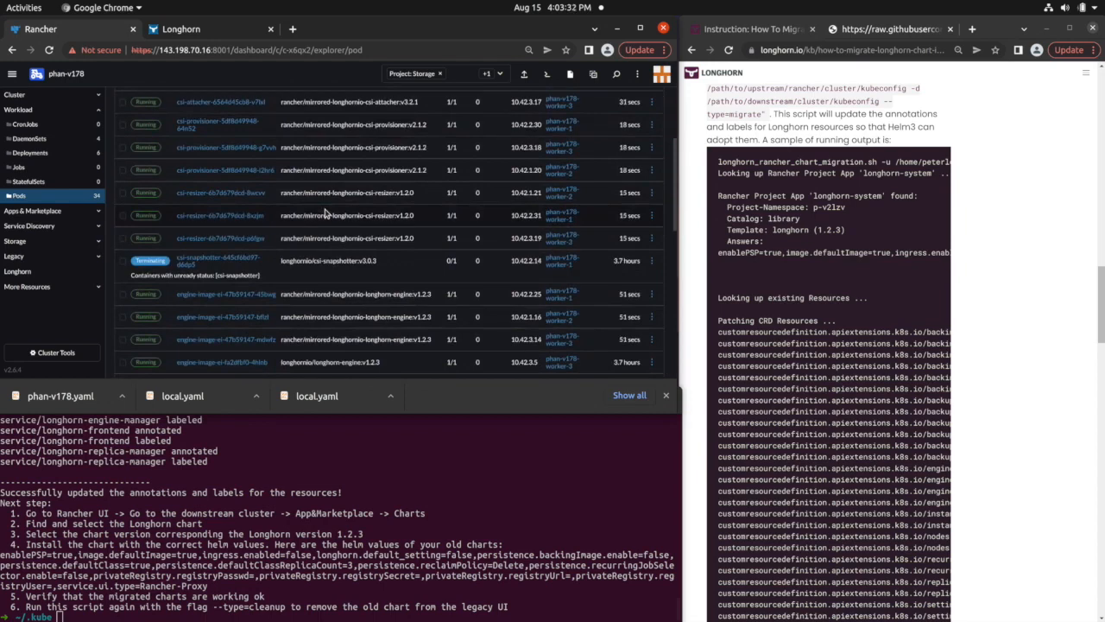
scroll(326, 213, down, 2)
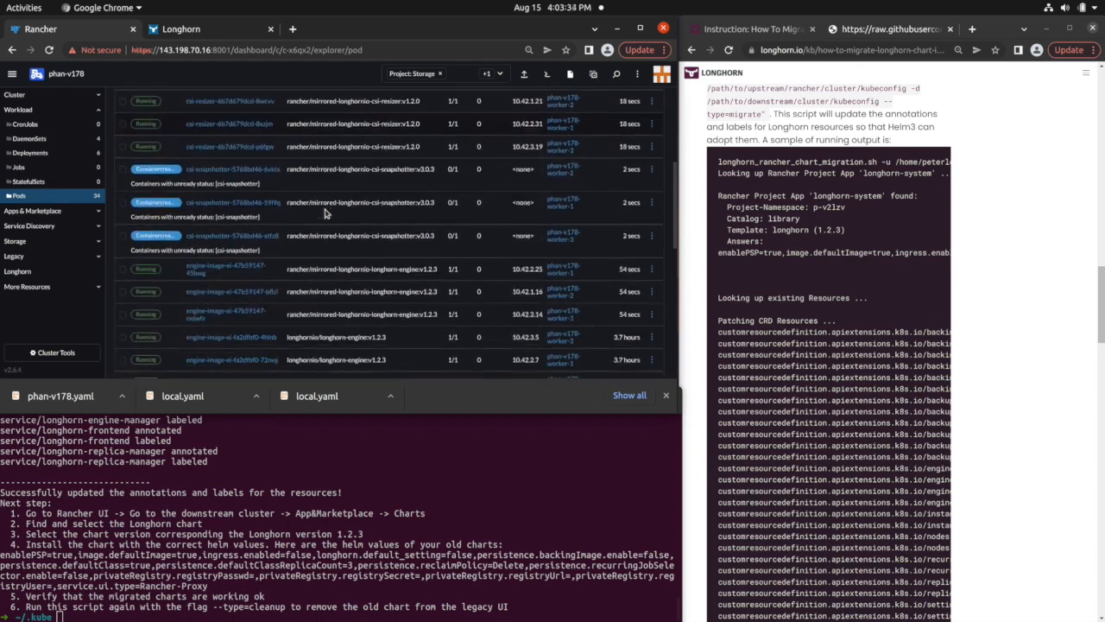
scroll(325, 214, down, 7)
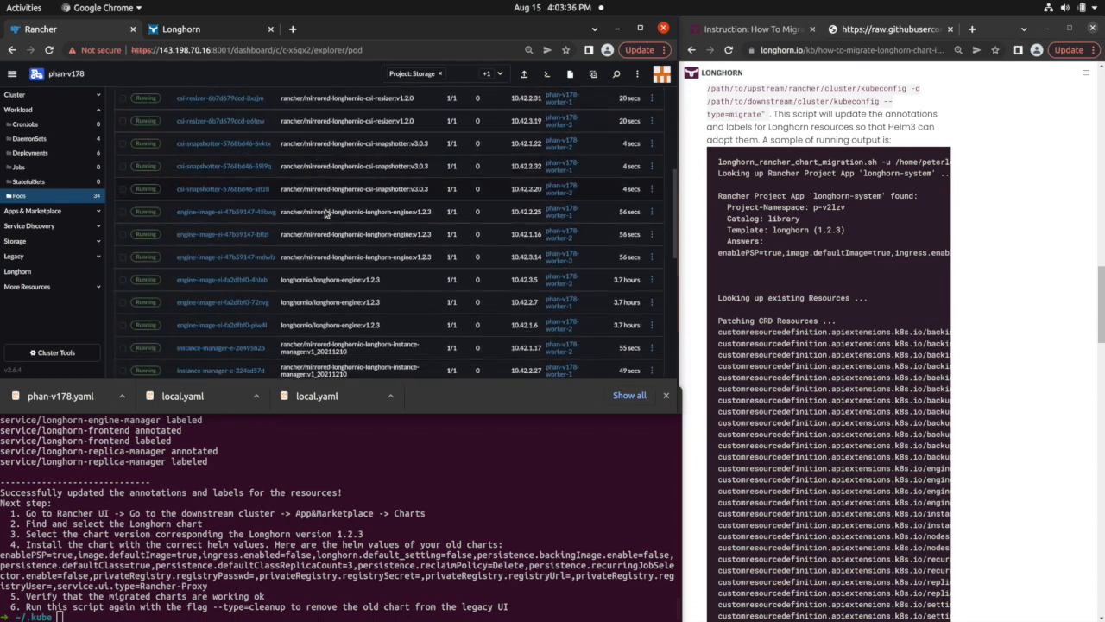
scroll(326, 213, up, 10)
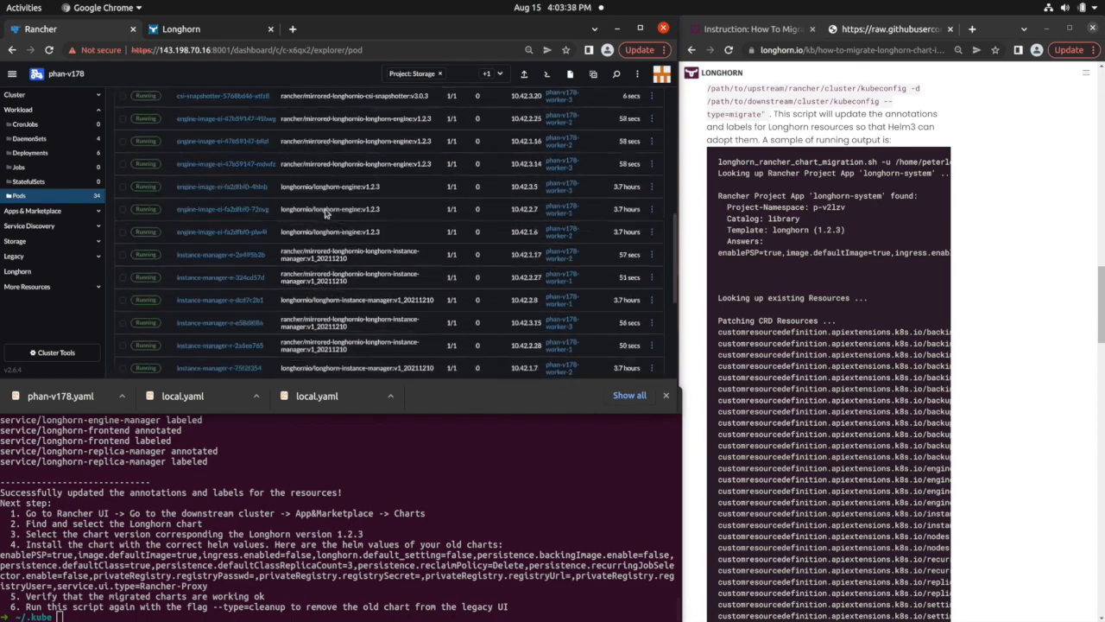
scroll(322, 210, down, 10)
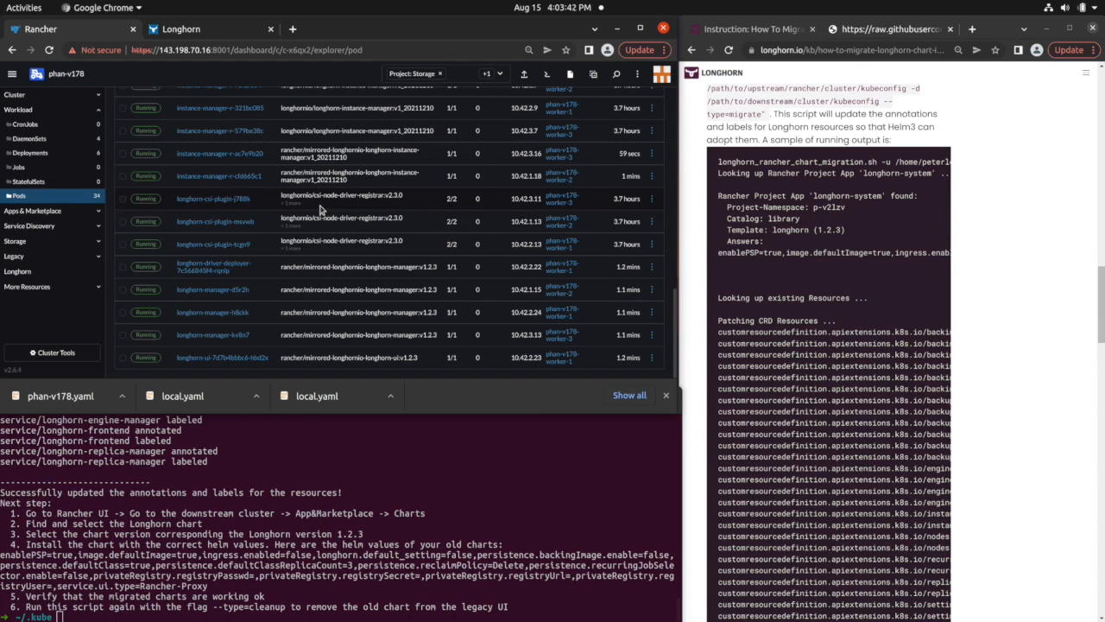
scroll(320, 210, up, 10)
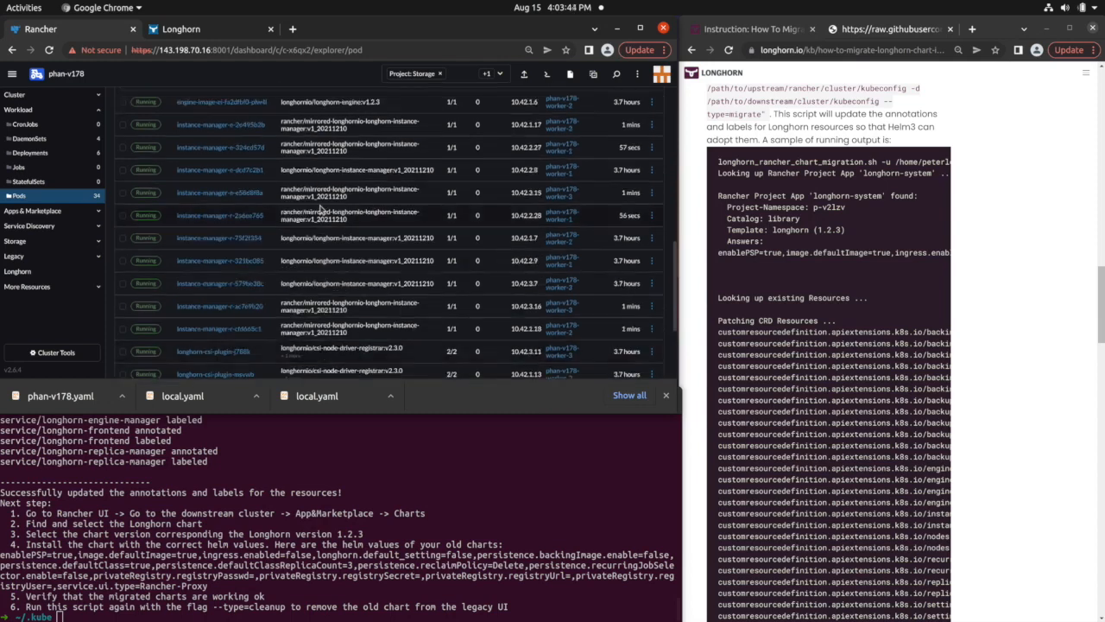
Check the remaining longhorn-system pods, then reload the Longhorn UI and inspect its version label.
scroll(319, 210, down, 10)
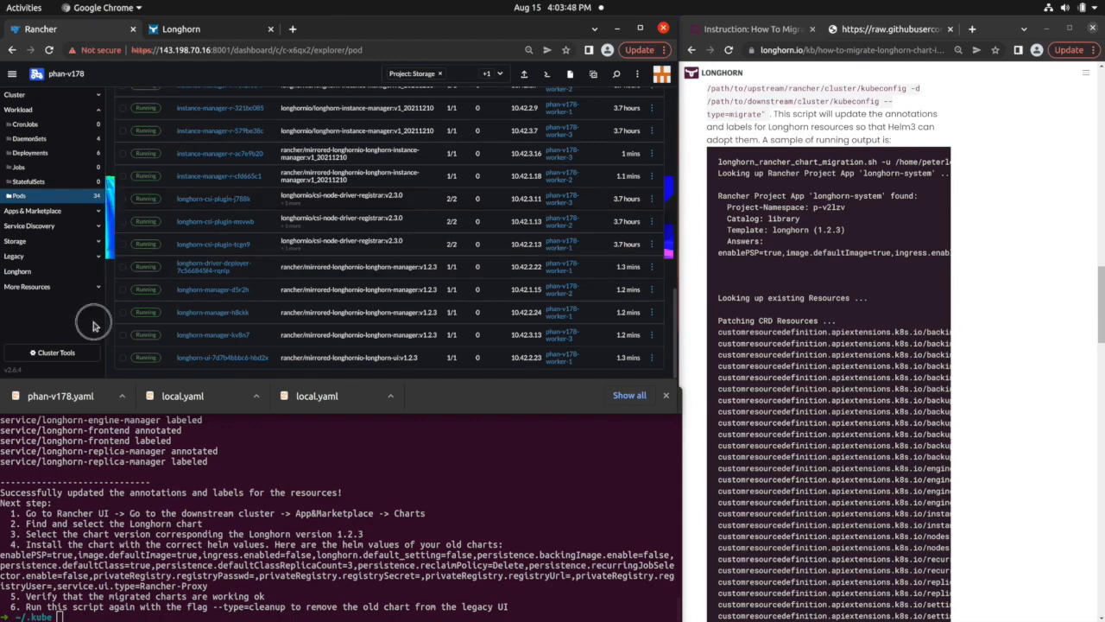
click(196, 32)
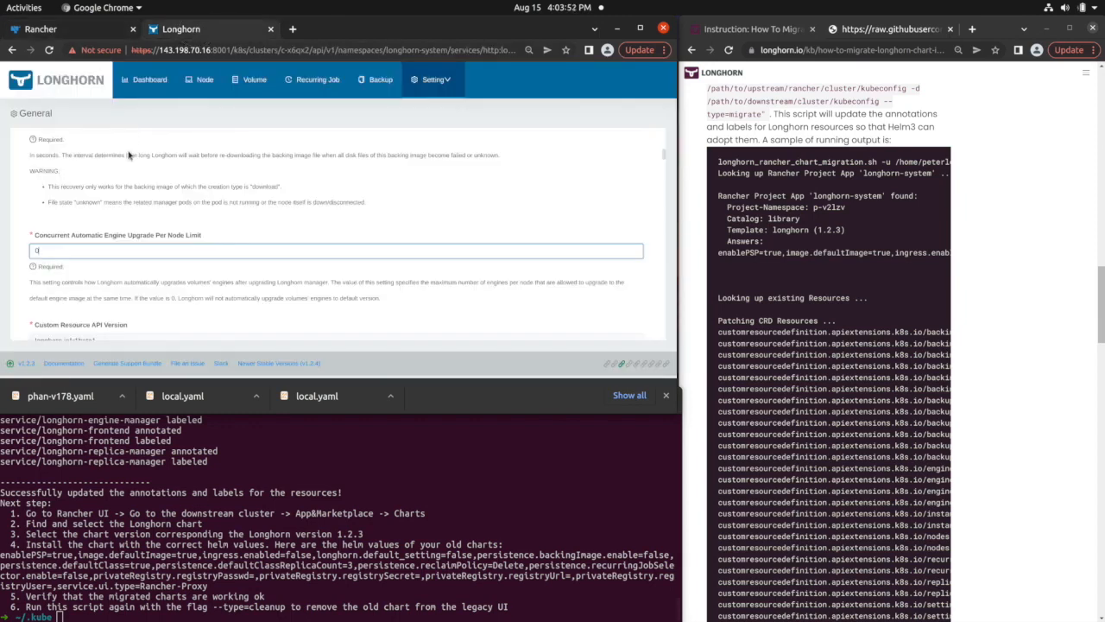
click(49, 49)
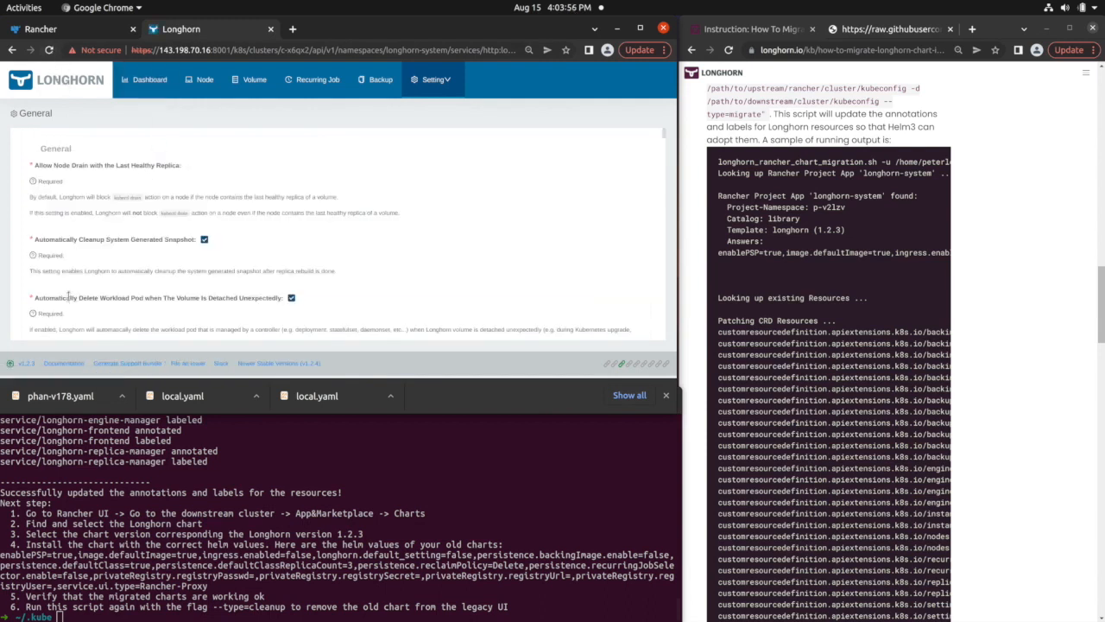
double_click(26, 364)
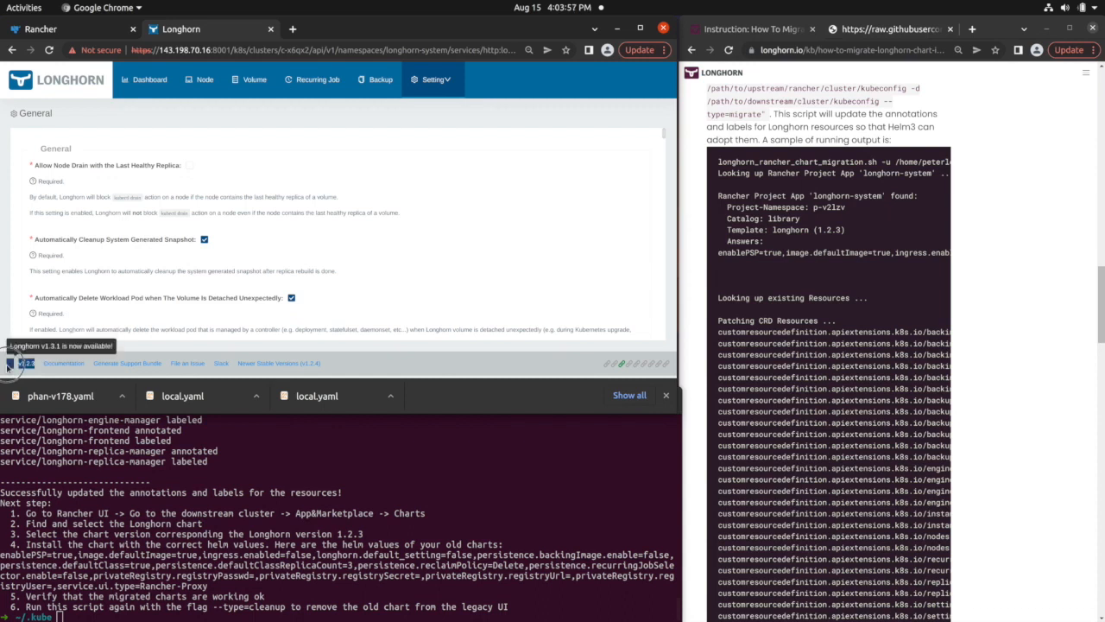
Review the Longhorn dashboard and the state of every volume in the volume list.
click(142, 85)
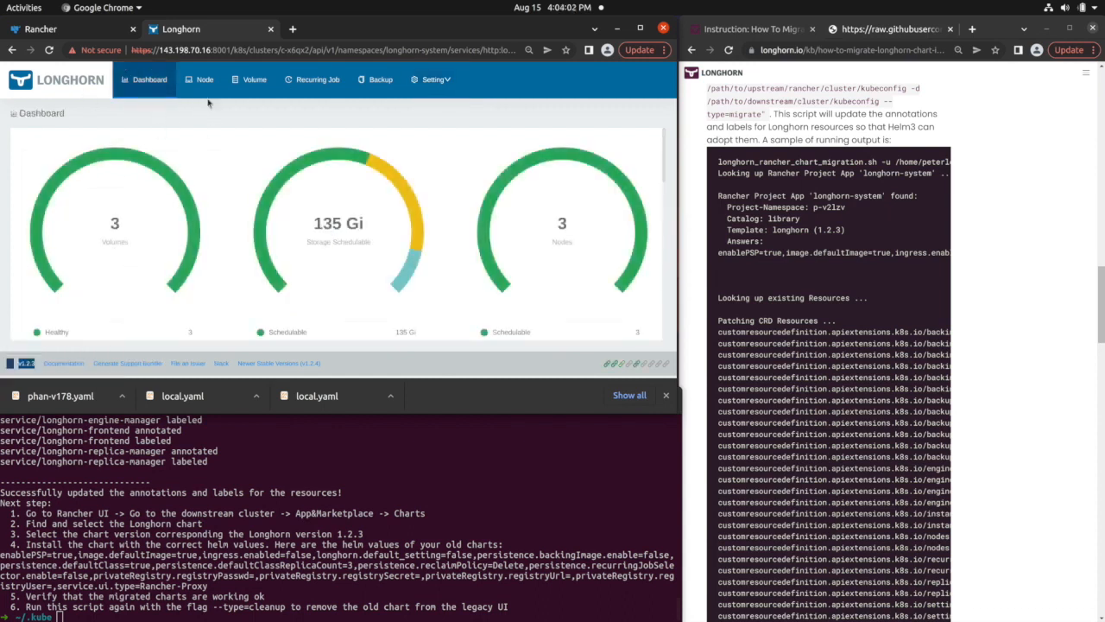
click(246, 83)
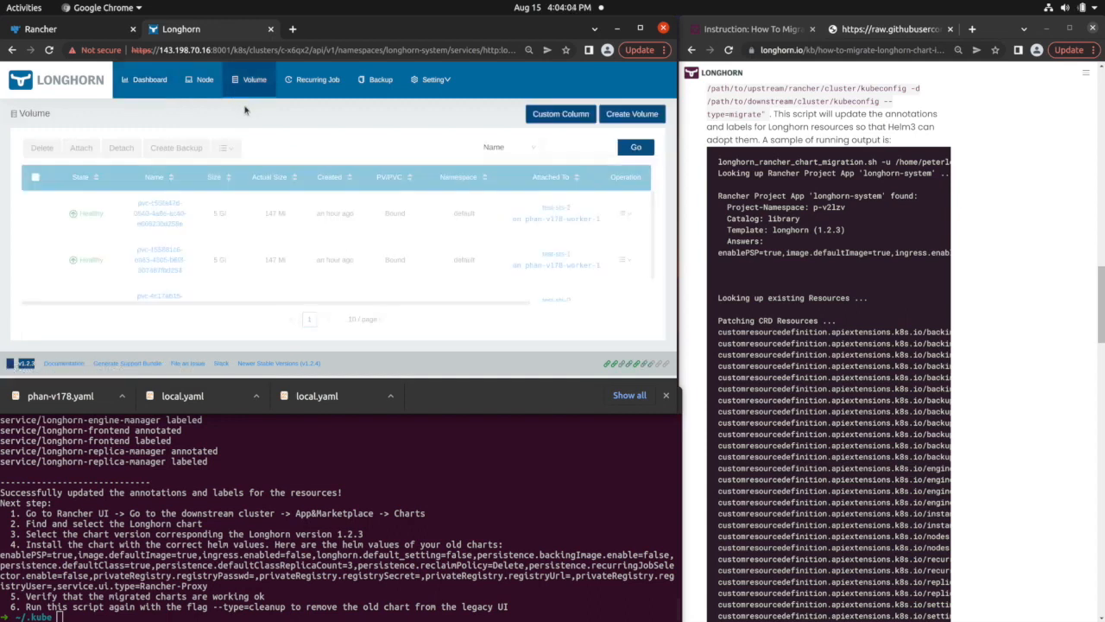
scroll(167, 253, down, 1)
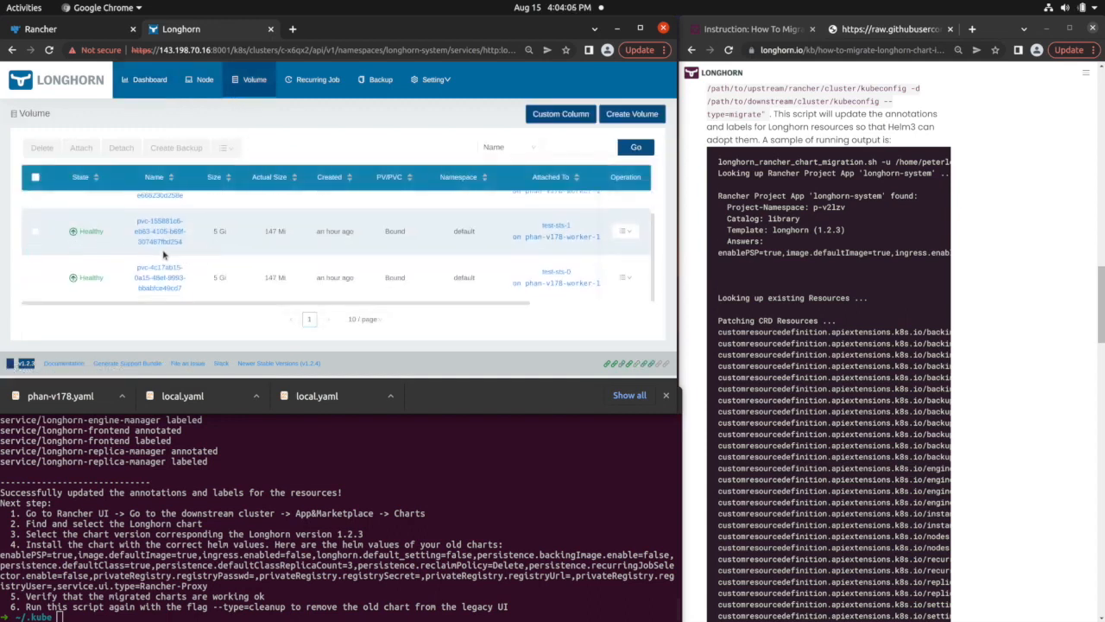
scroll(164, 254, up, 1)
Read the migration guide's instructions for installing the chart and verifying that the migrated chart works.
scroll(881, 361, down, 5)
scroll(880, 361, down, 10)
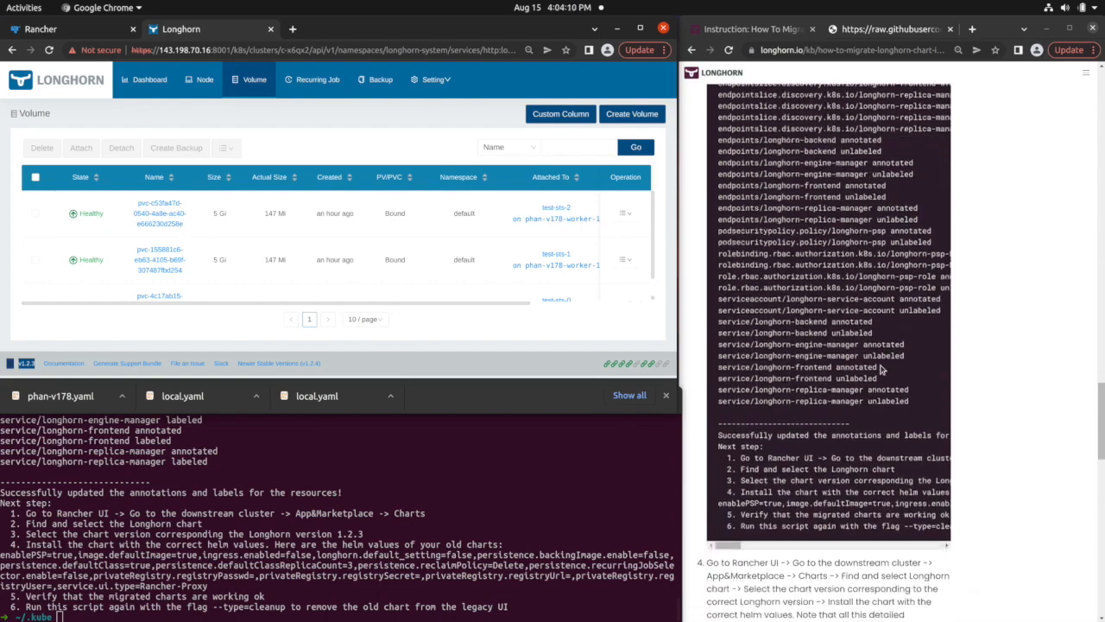
scroll(880, 370, down, 4)
click(121, 318)
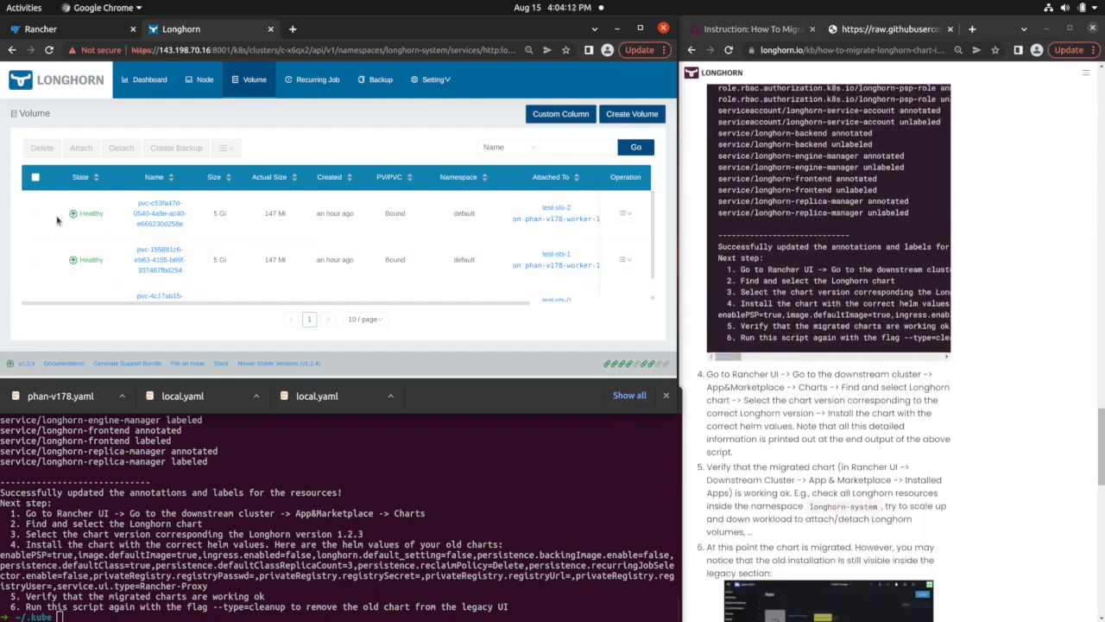
mouse_move(74, 218)
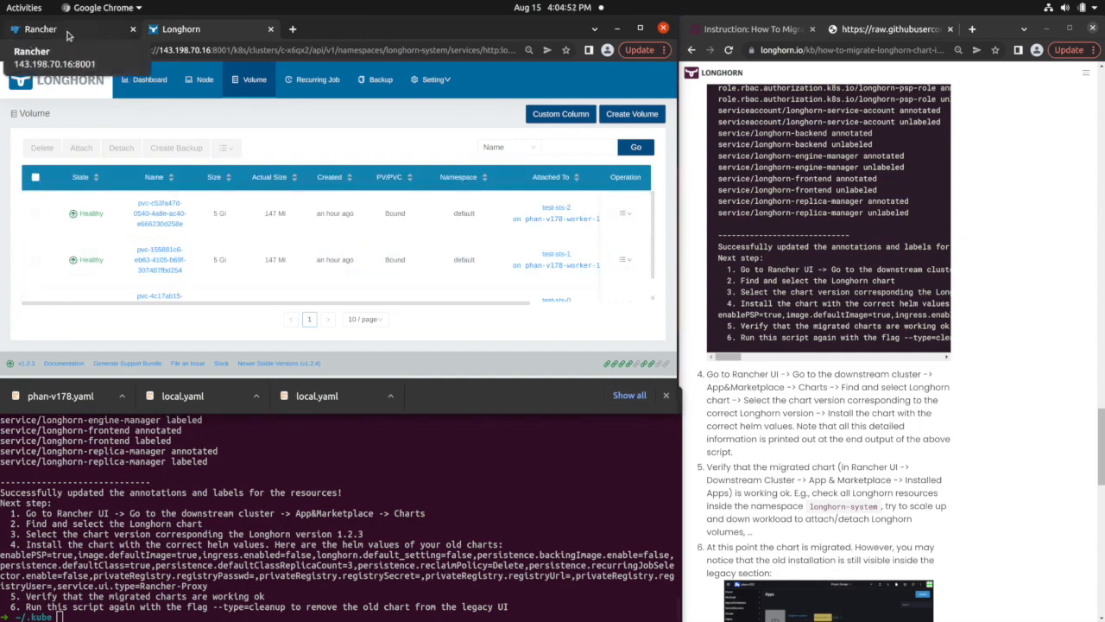
click(765, 406)
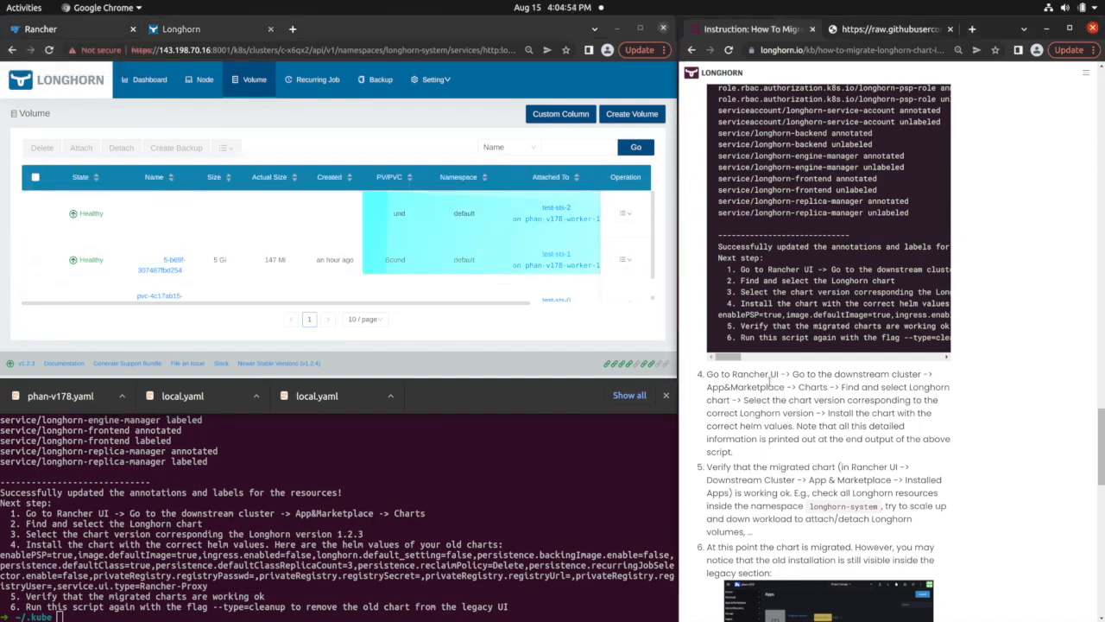
Show the StatefulSets of phan-v178 in Rancher and add the default namespace to the namespace filter.
click(43, 32)
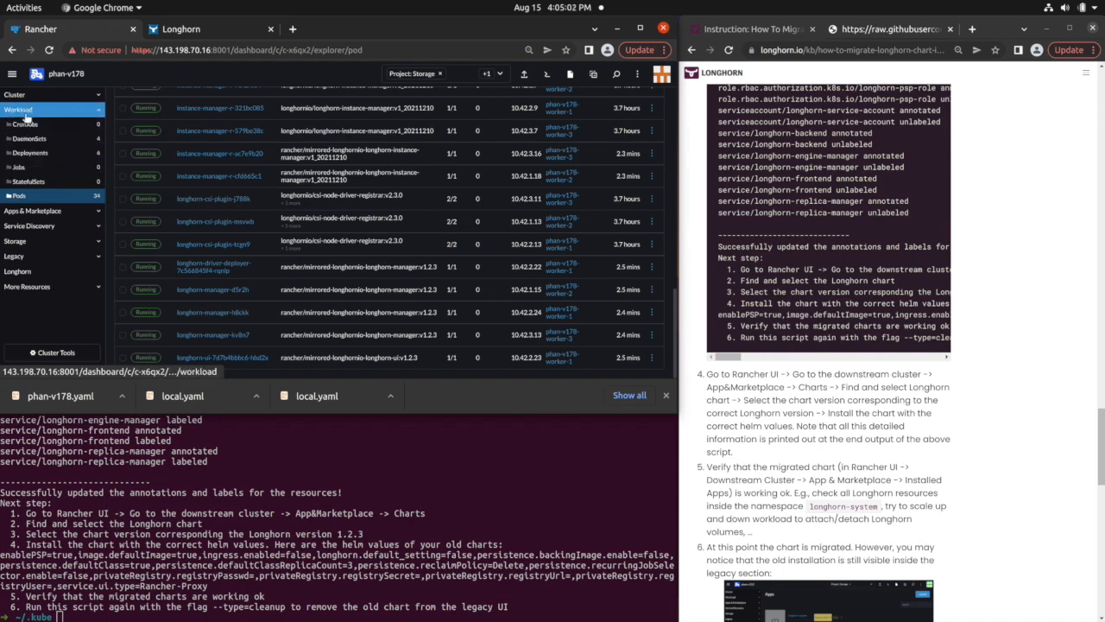
click(28, 188)
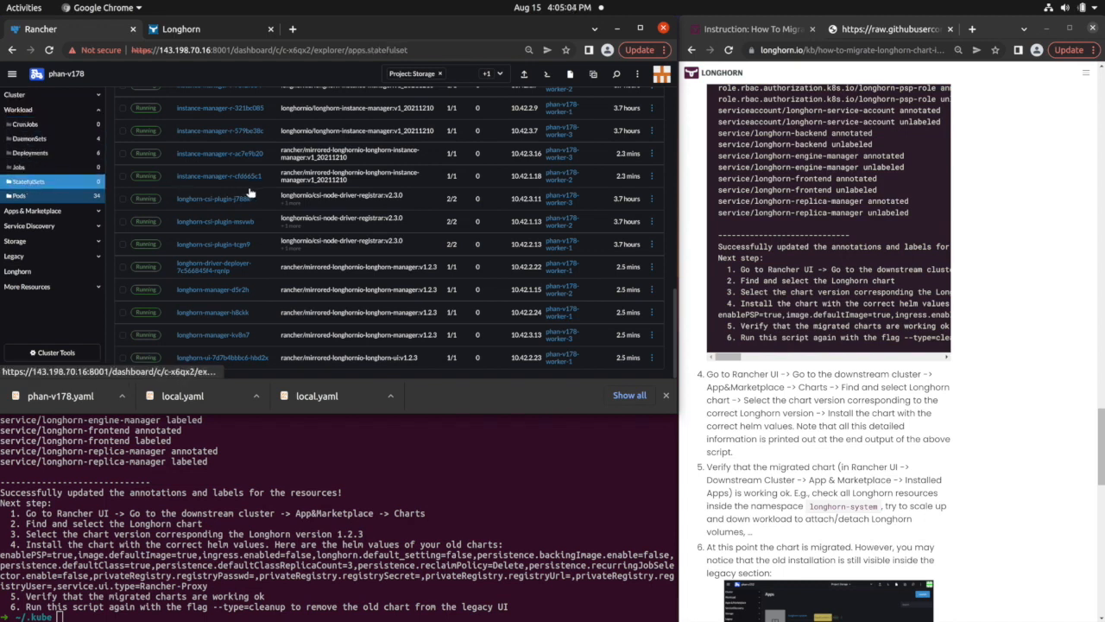
click(460, 75)
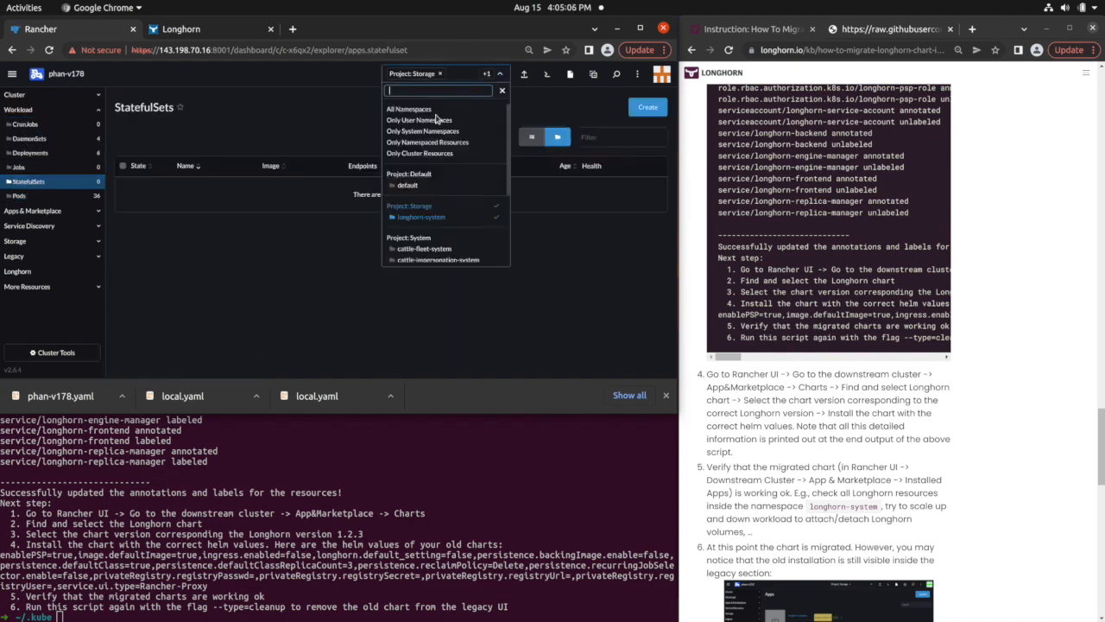
click(414, 192)
click(253, 289)
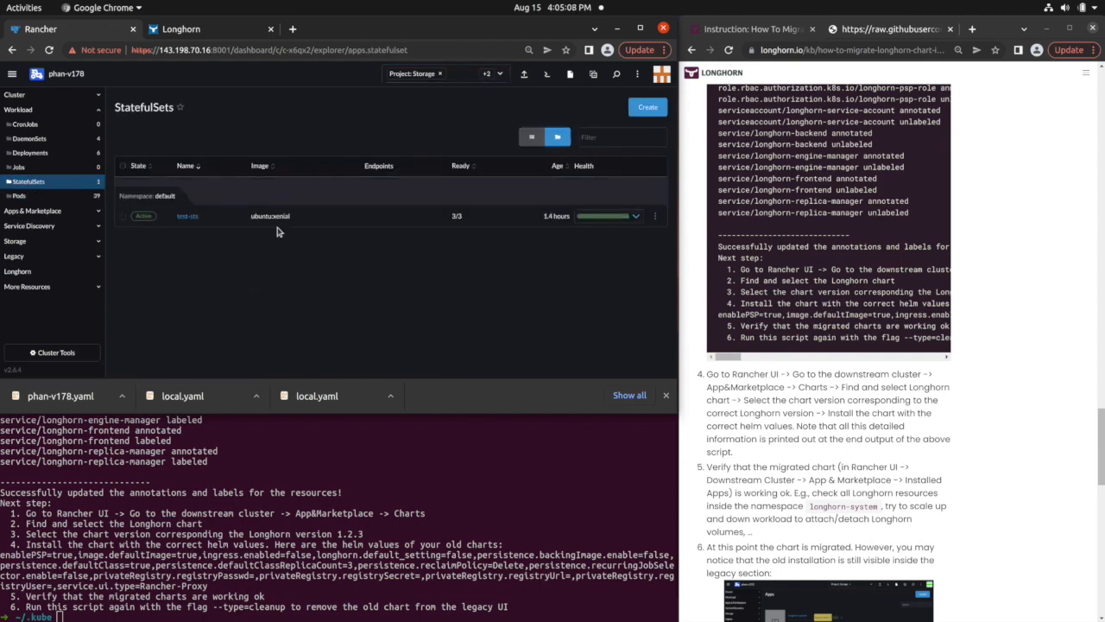
Scale the test-sts StatefulSet down to 2 replicas and watch the test-sts-2 volume's state in Longhorn.
click(635, 215)
click(609, 249)
click(179, 33)
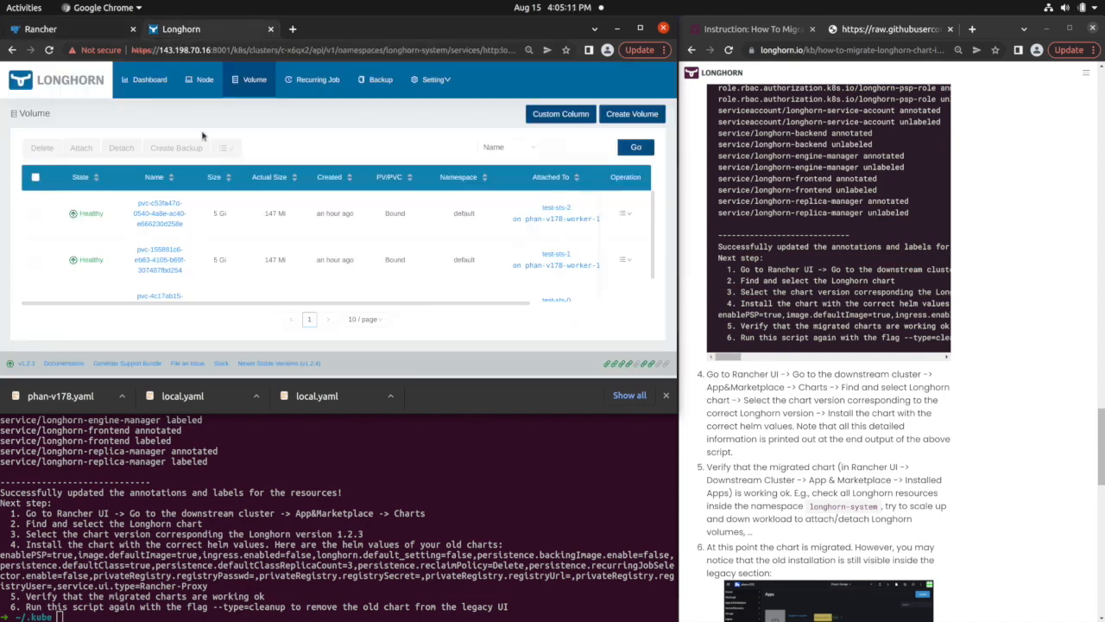
scroll(226, 263, down, 1)
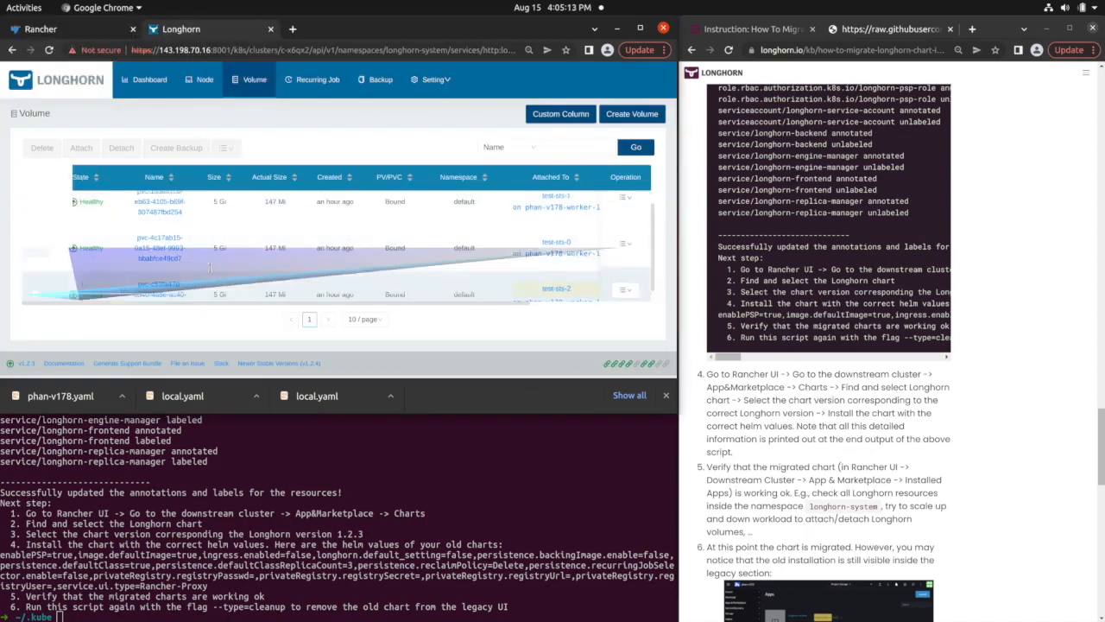
scroll(194, 259, down, 1)
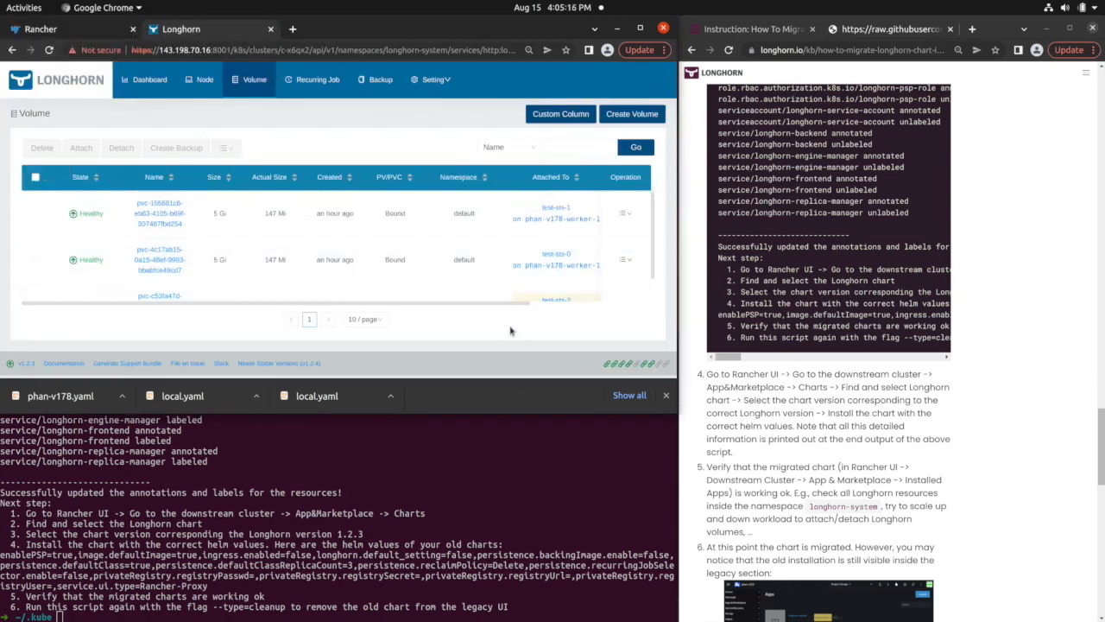
drag(654, 248, 652, 282)
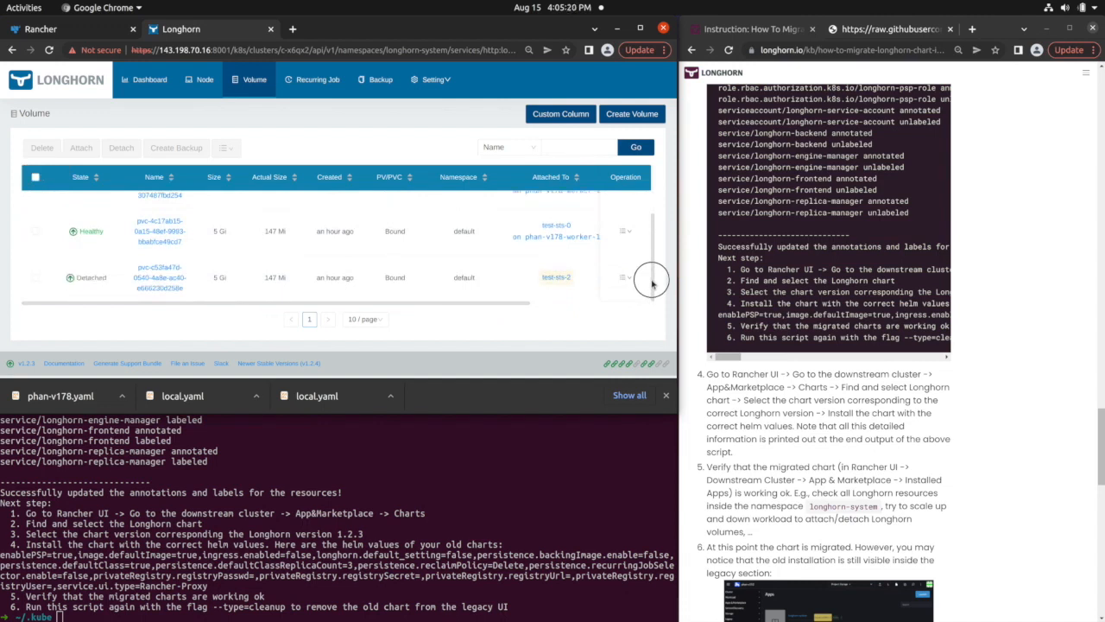
Scale the test-sts StatefulSet back up to 3 replicas and watch the test-sts-2 volume's state in Longhorn.
click(86, 29)
click(632, 247)
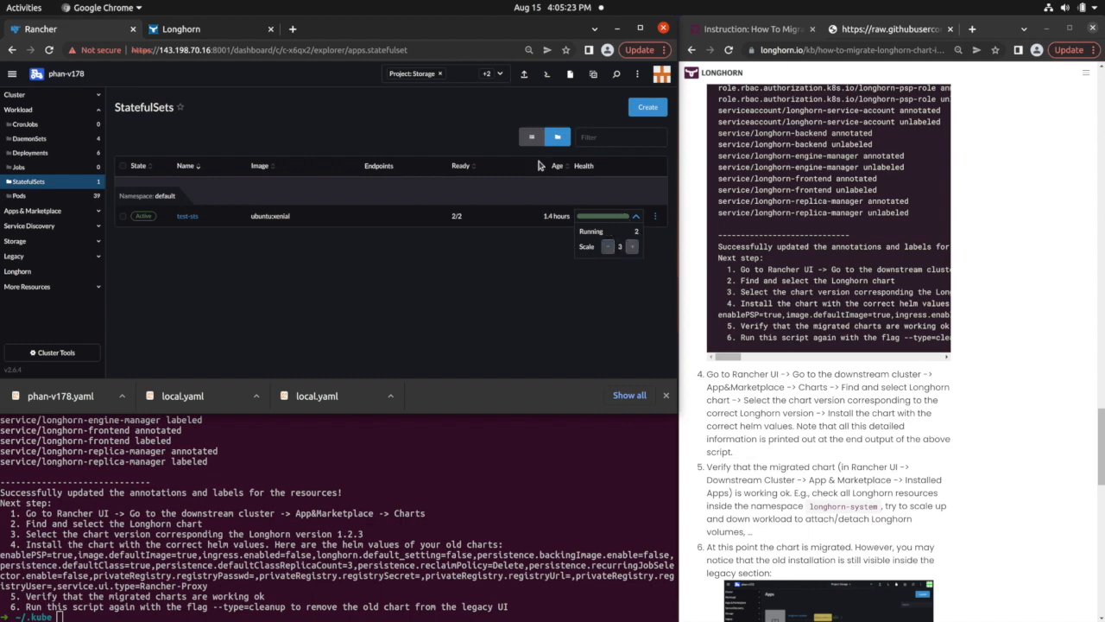
click(181, 28)
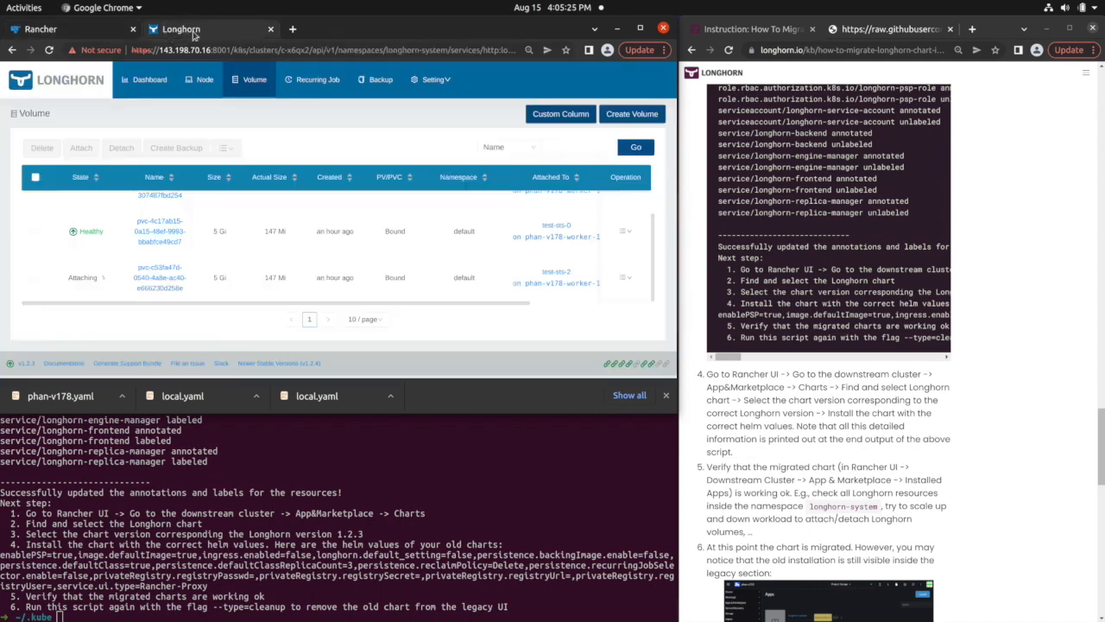
drag(654, 277, 647, 303)
Open the test-sts StatefulSet's details in Rancher and check the states of its pods.
click(75, 30)
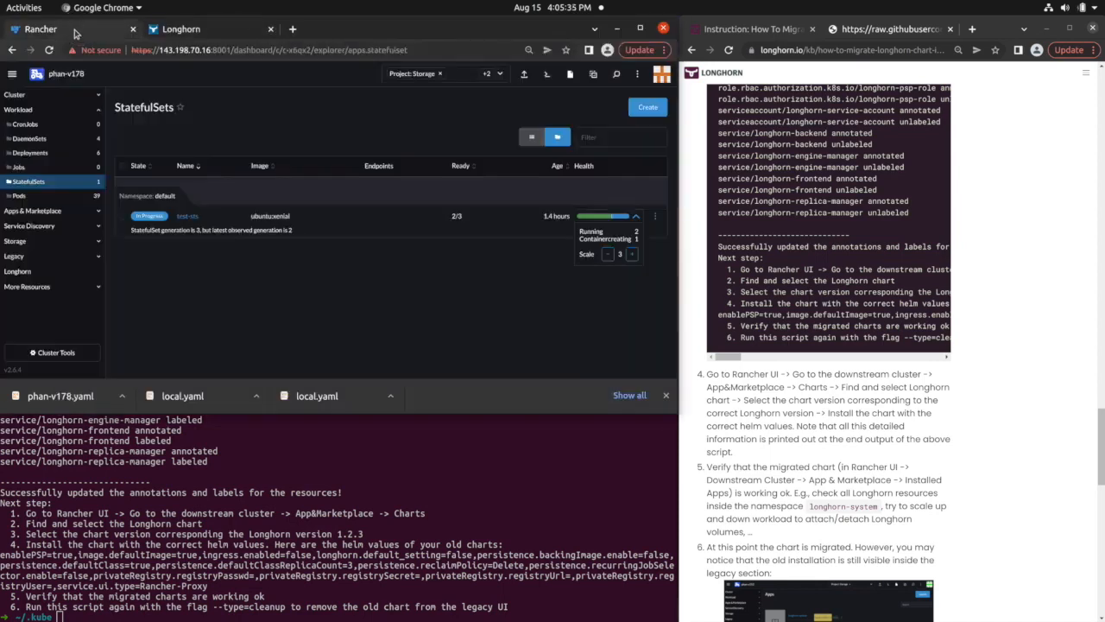
click(189, 218)
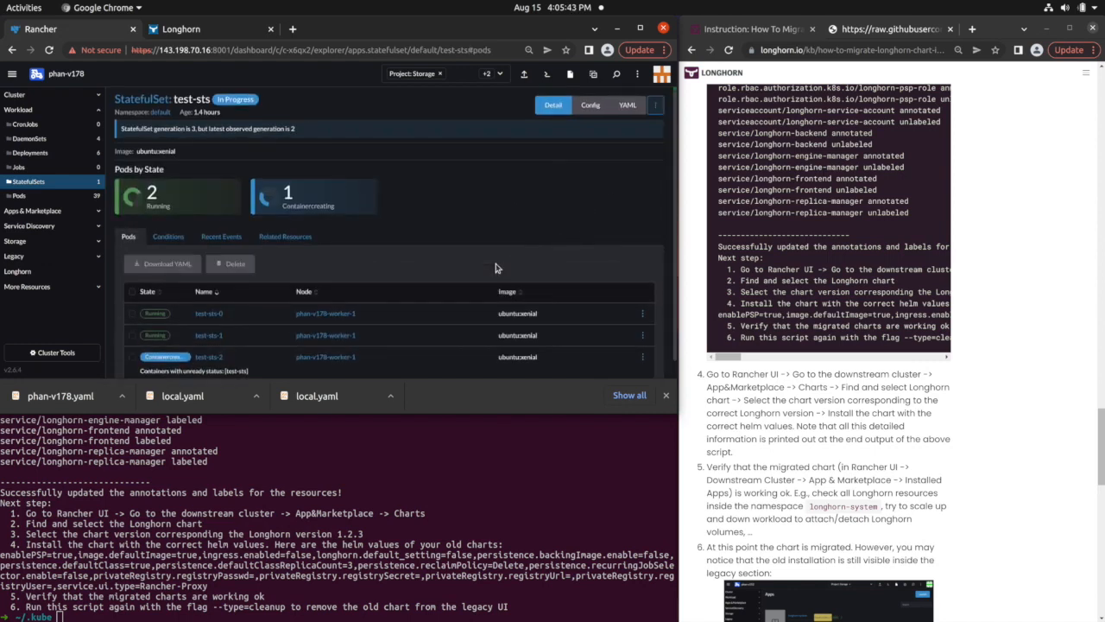
scroll(496, 268, down, 1)
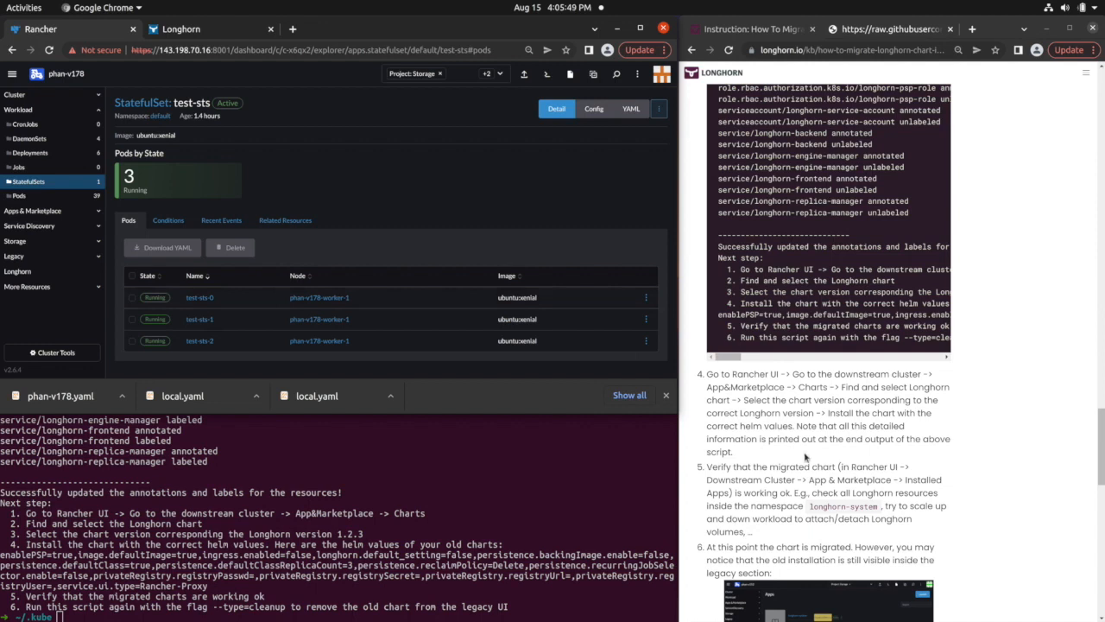
Read the migration guide's closing steps and highlight step 6 about the old installation in the legacy section.
click(760, 471)
scroll(757, 468, down, 1)
scroll(757, 466, down, 2)
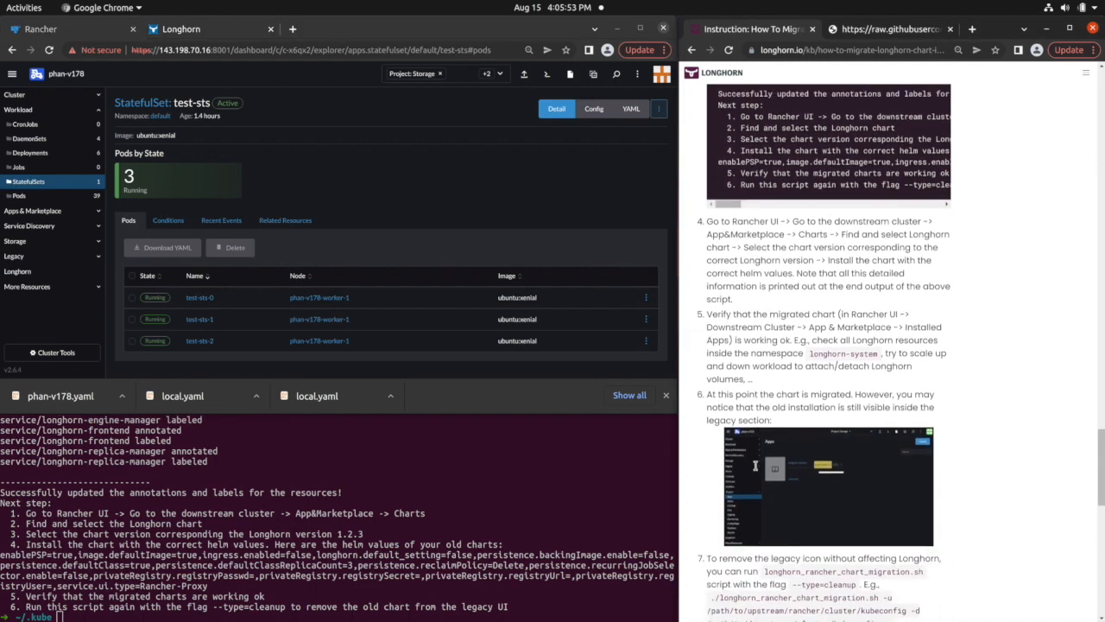
scroll(754, 466, down, 1)
scroll(755, 466, down, 2)
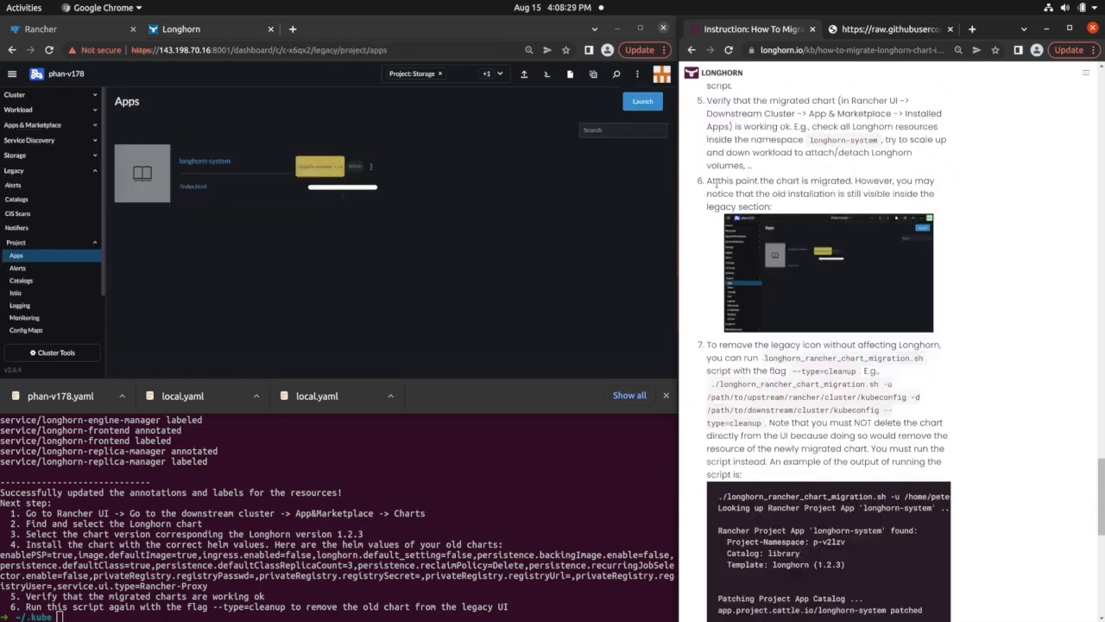
scroll(889, 127, up, 5)
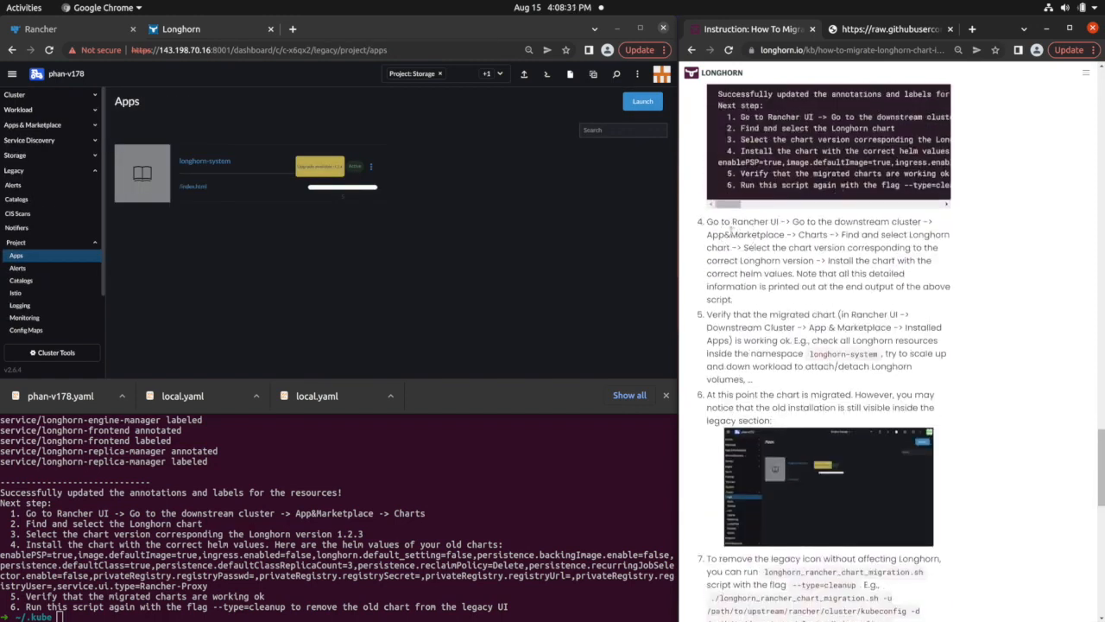
drag(712, 220, 708, 364)
scroll(781, 393, down, 1)
click(755, 380)
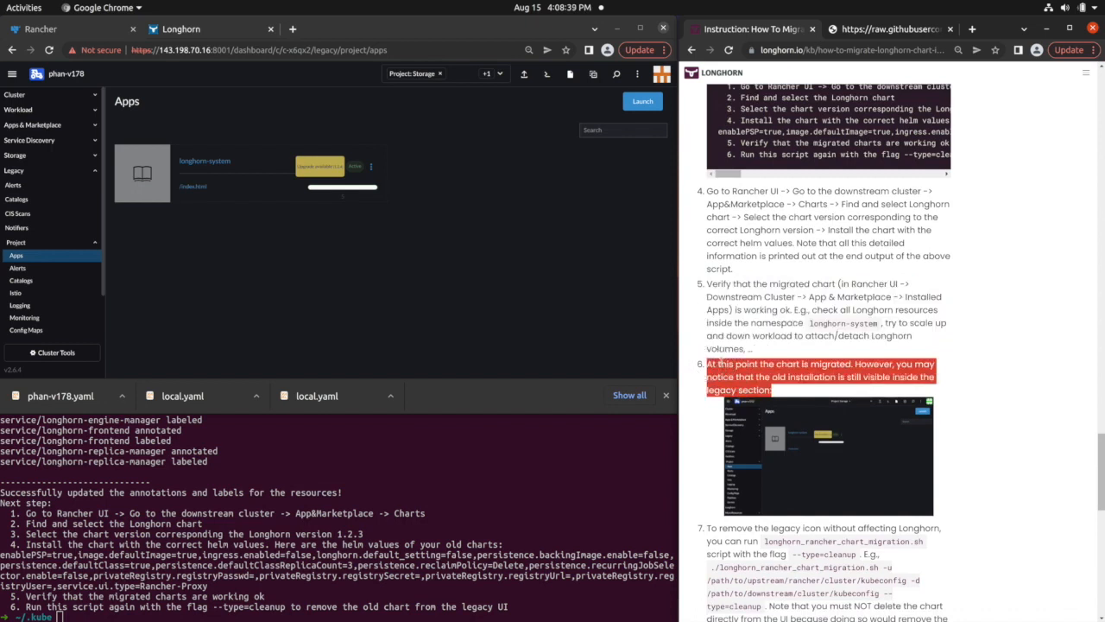
scroll(712, 362, down, 1)
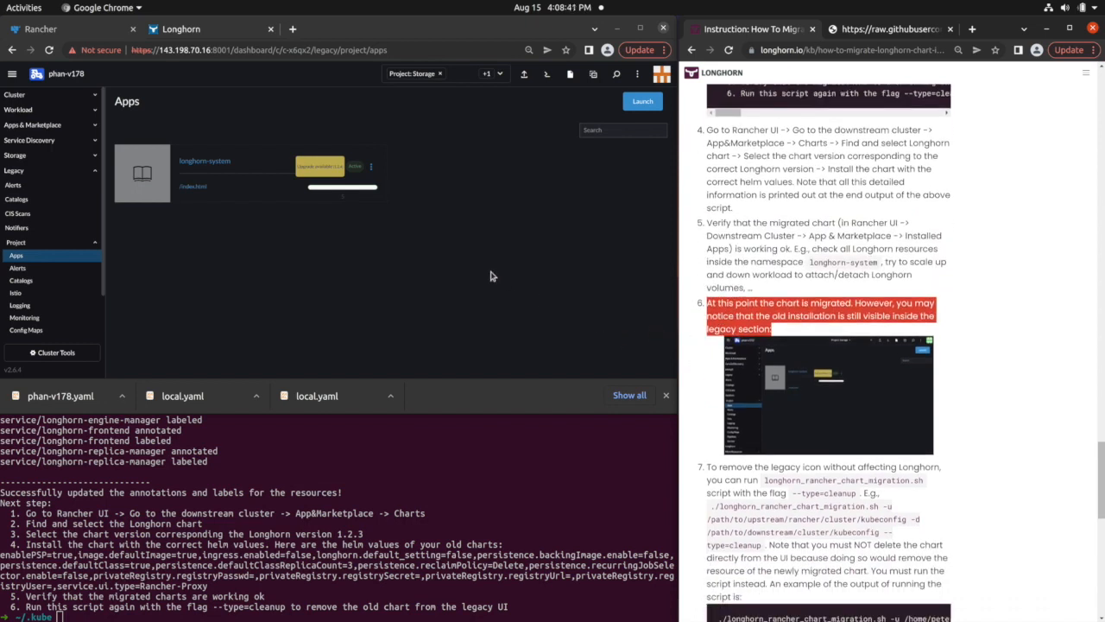
Check the Longhorn entries among the installed apps and the old longhorn-system app in the legacy project apps.
click(32, 125)
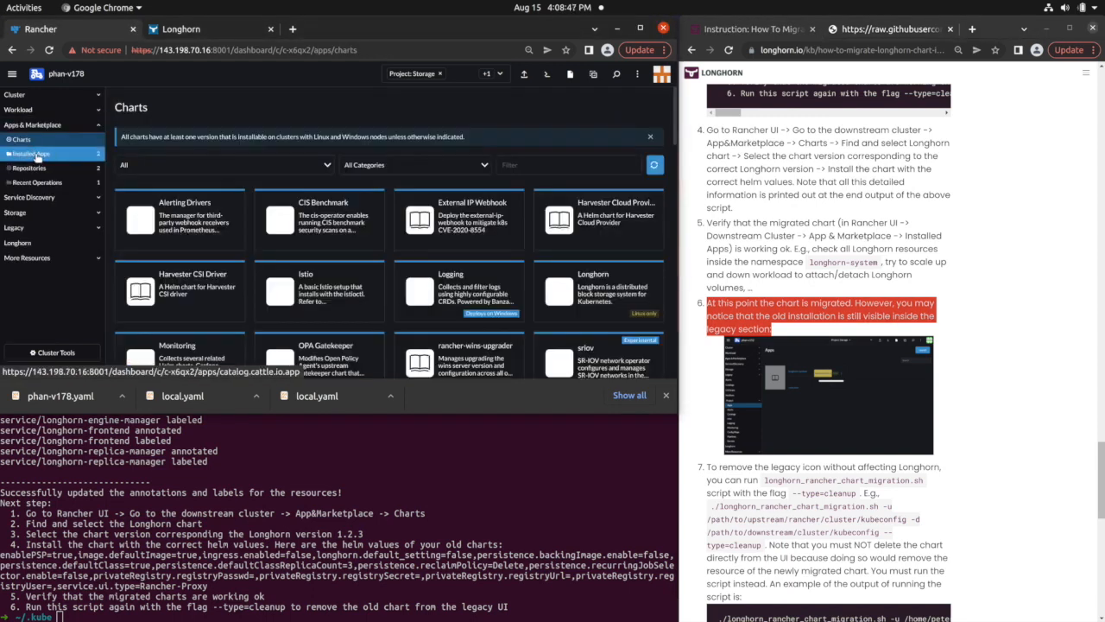
click(37, 155)
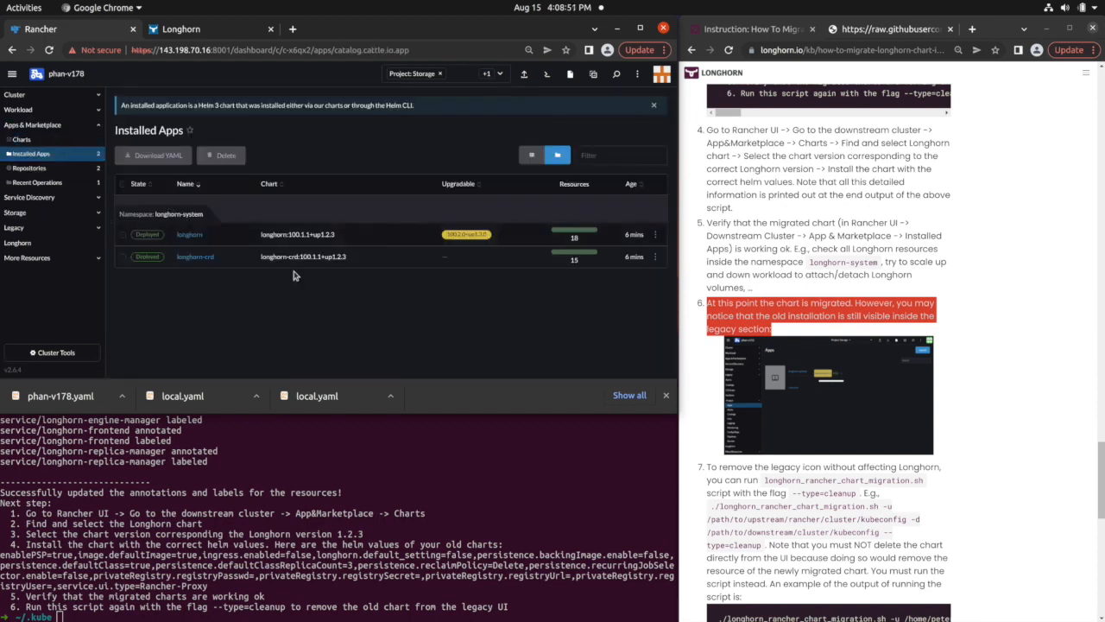
click(26, 230)
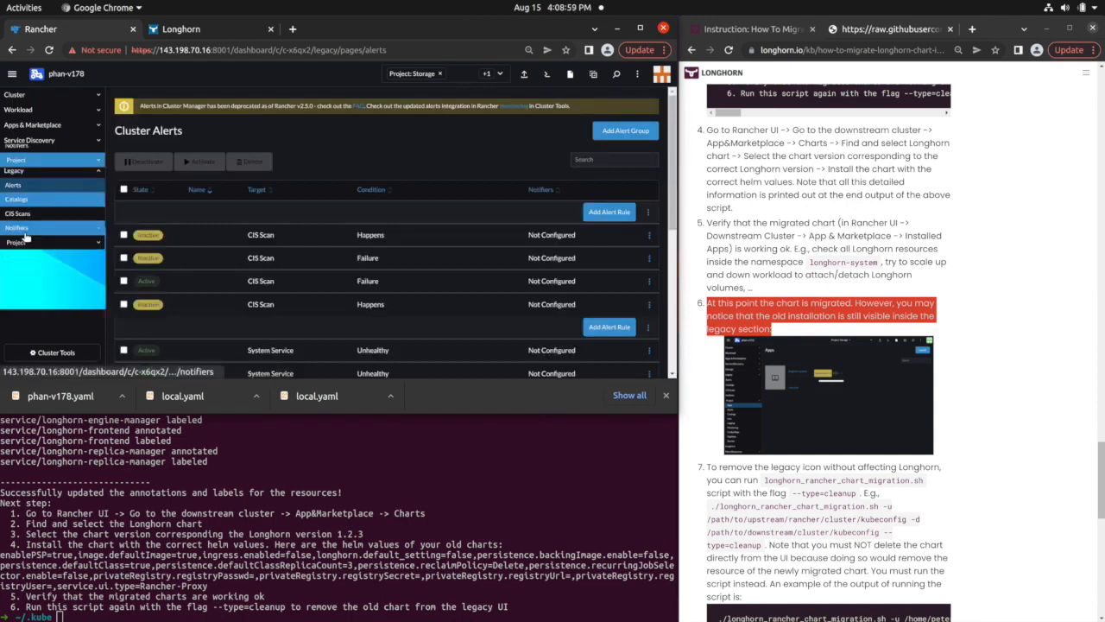
click(31, 246)
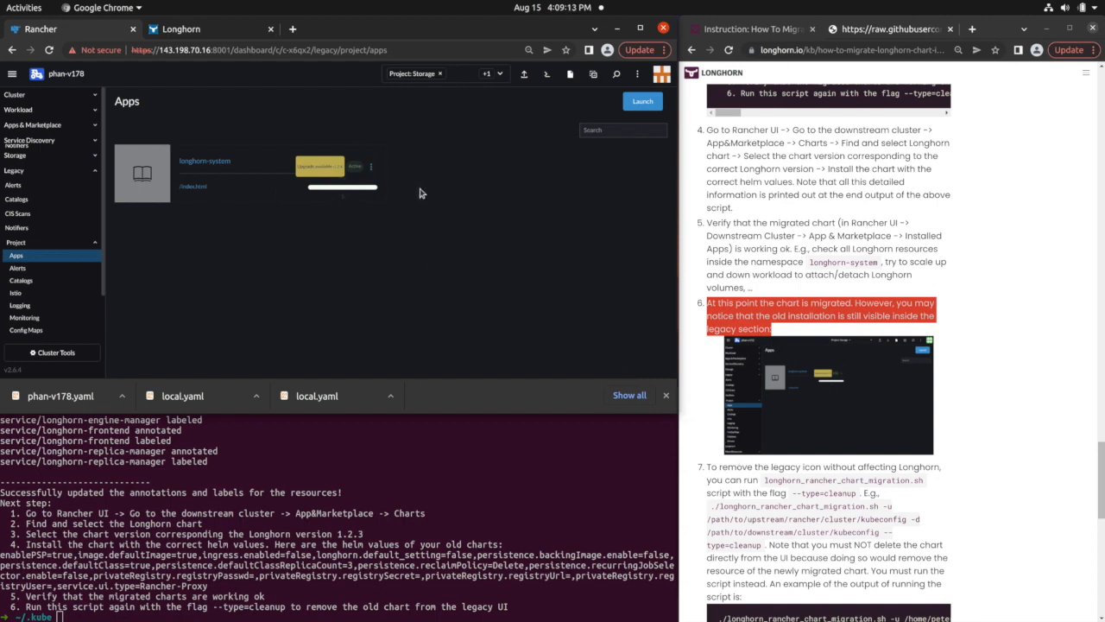
Highlight step 7 of the guide about removing the legacy icon with the migration script's --type=cleanup flag.
scroll(777, 462, down, 2)
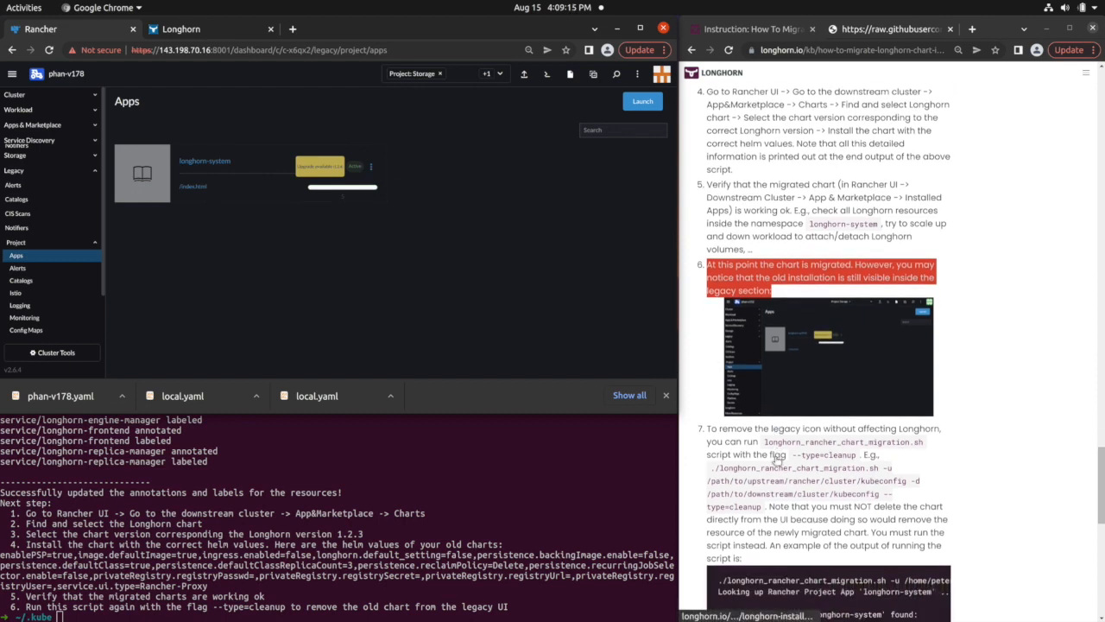
drag(708, 377, 759, 507)
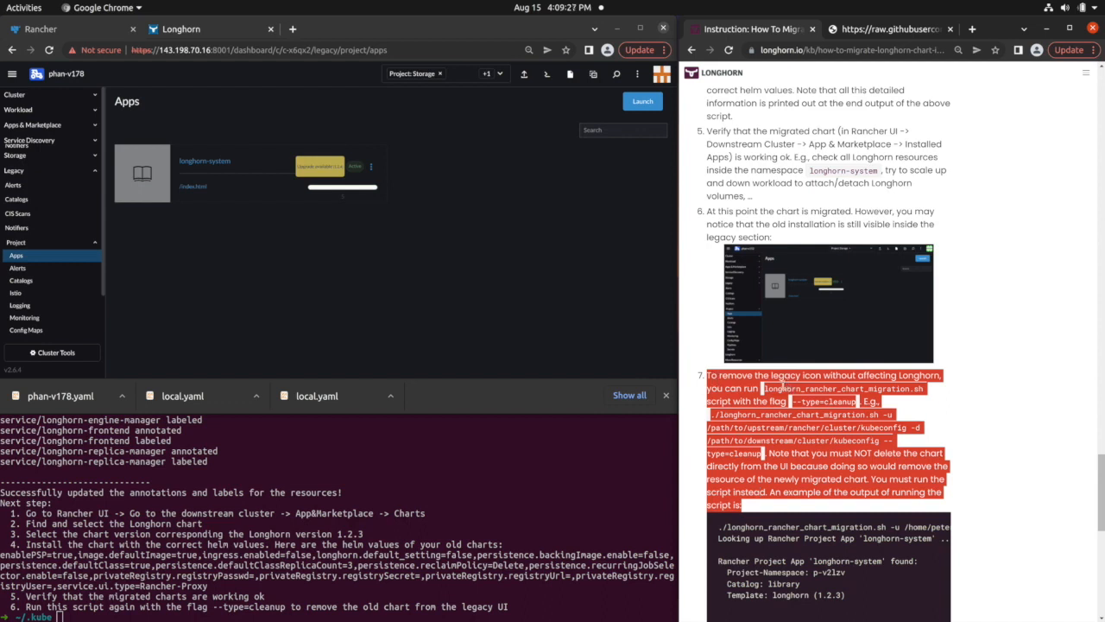
Highlight the migration script's file name and the --type=cleanup flag in step 7 of the guide.
click(782, 388)
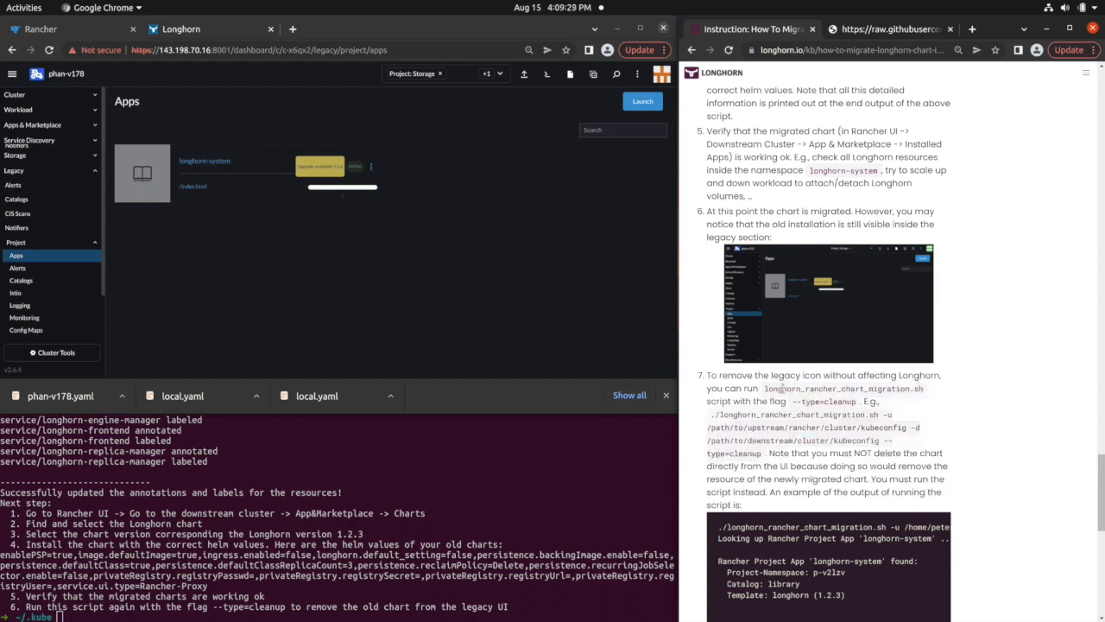
drag(765, 388, 937, 394)
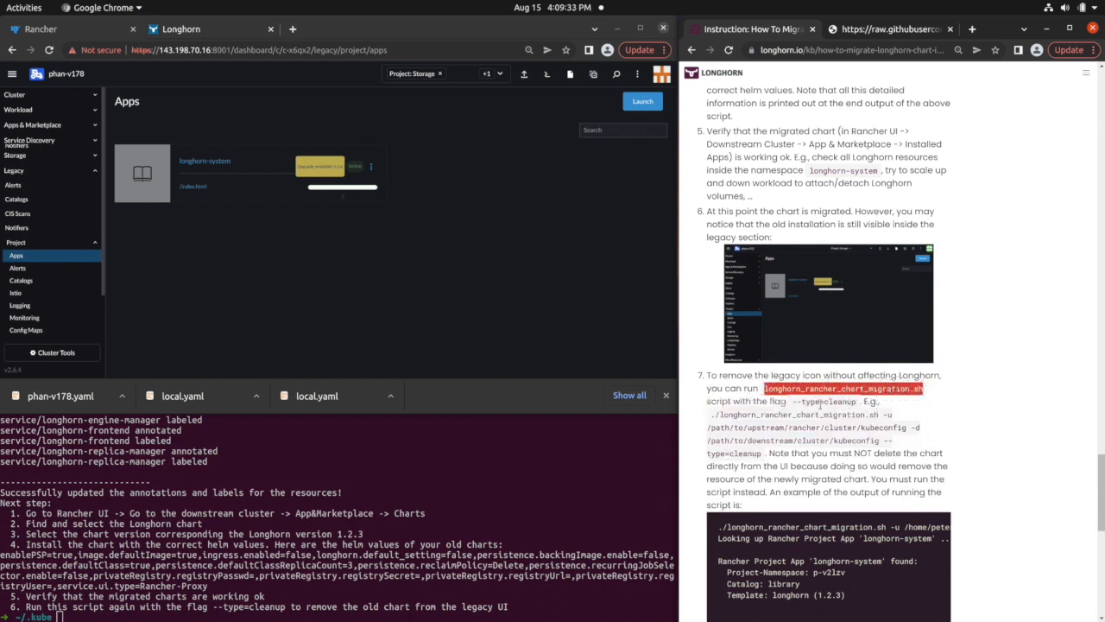
drag(793, 403, 860, 403)
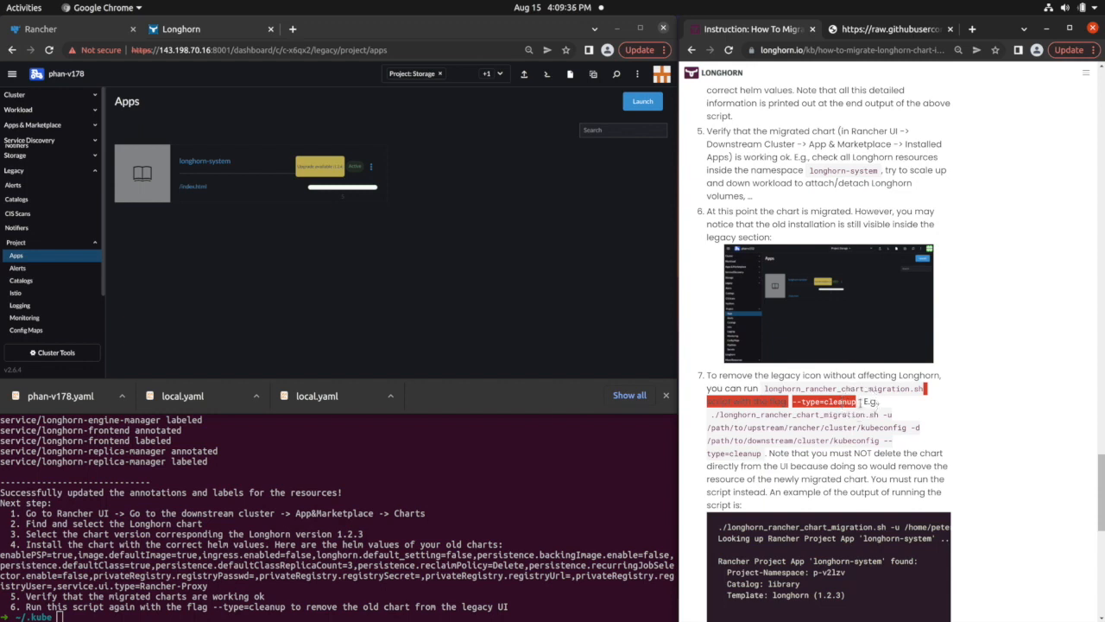
click(860, 403)
Review the old longhorn-system app in the legacy project apps against step 7's instruction to use the script instead of deleting it from the UI.
click(351, 335)
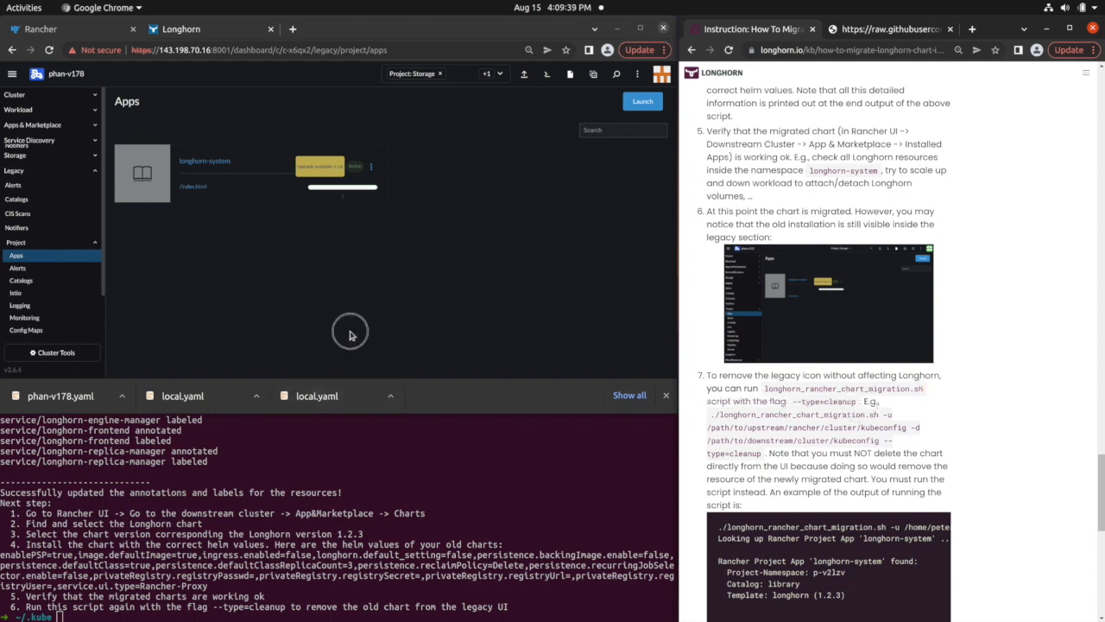
click(371, 164)
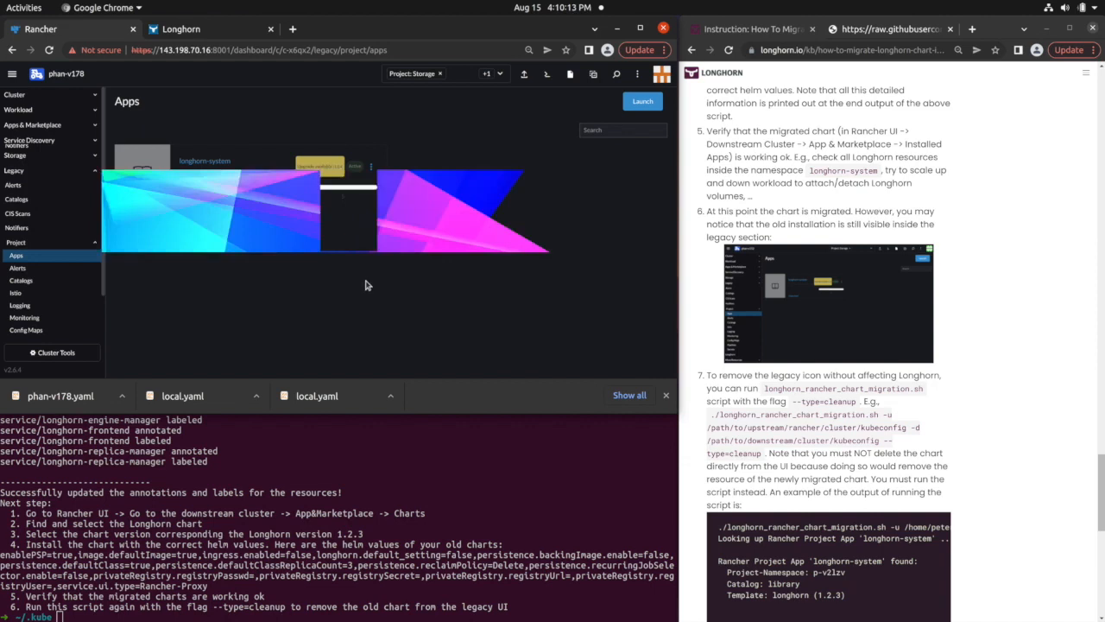
click(63, 226)
click(34, 255)
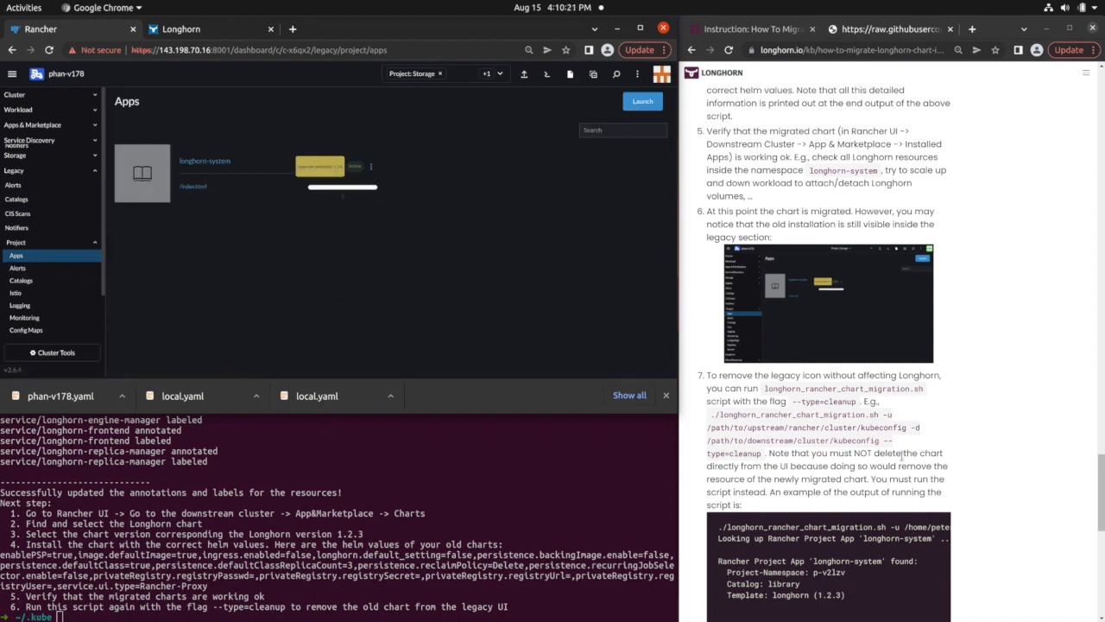
click(781, 386)
drag(764, 389, 919, 389)
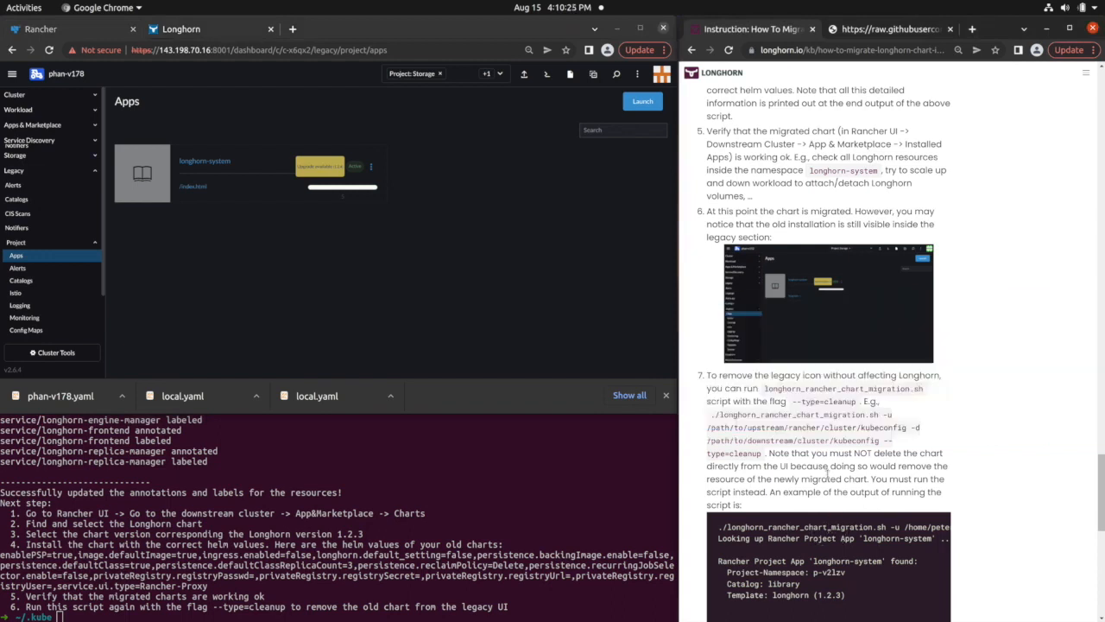
Rerun longhorn_rancher_chart_migration.sh in the terminal with the type cleanup, using the same local.yaml upstream and phan-v178.yaml downstream kubeconfigs.
click(279, 553)
text(./lo)
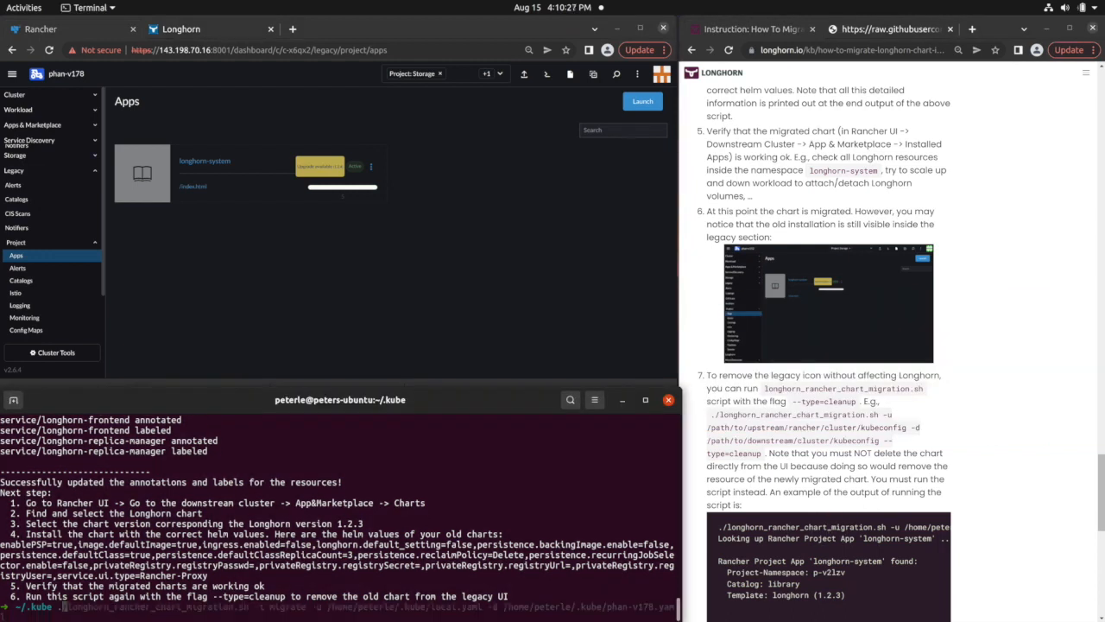
text(n)
key(Tab)
key(Right)
key(Left)
key(Left)
key(Left)
key(Left)
key(Left)
key(Left)
key(Left)
key(Left)
key(Left)
key(Left)
key(Left)
key(Left)
key(Left)
key(Left)
key(Left)
key(Left)
key(Left)
key(Left)
key(Left)
key(Left)
key(Left)
key(Left)
key(Left)
key(Left)
key(Left)
key(Left)
key(Left)
key(Left)
key(Left)
key(Left)
key(Left)
key(Left)
key(Left)
key(Left)
key(Left)
key(Left)
key(Left)
key(Left)
key(Left)
key(Left)
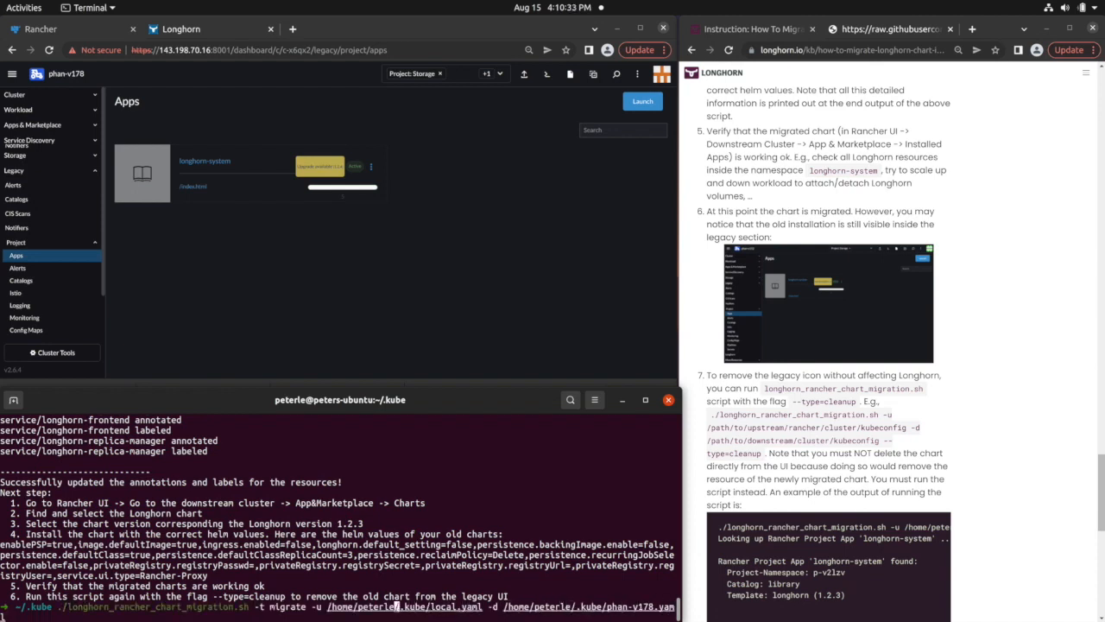
key(BackSpace)
key(BackSpace)
key(BackSpace)
key(BackSpace)
key(BackSpace)
key(BackSpace)
key(BackSpace)
text(cleanup)
key(Return)
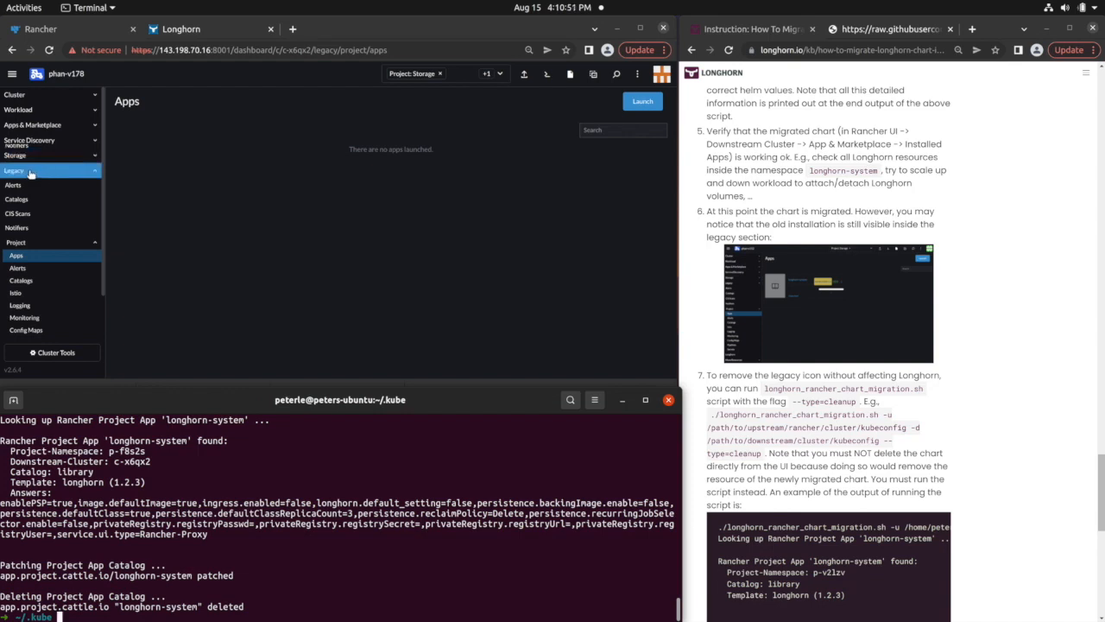
Check the Longhorn entries among Rancher's installed apps and highlight step 8 of the guide.
click(7, 127)
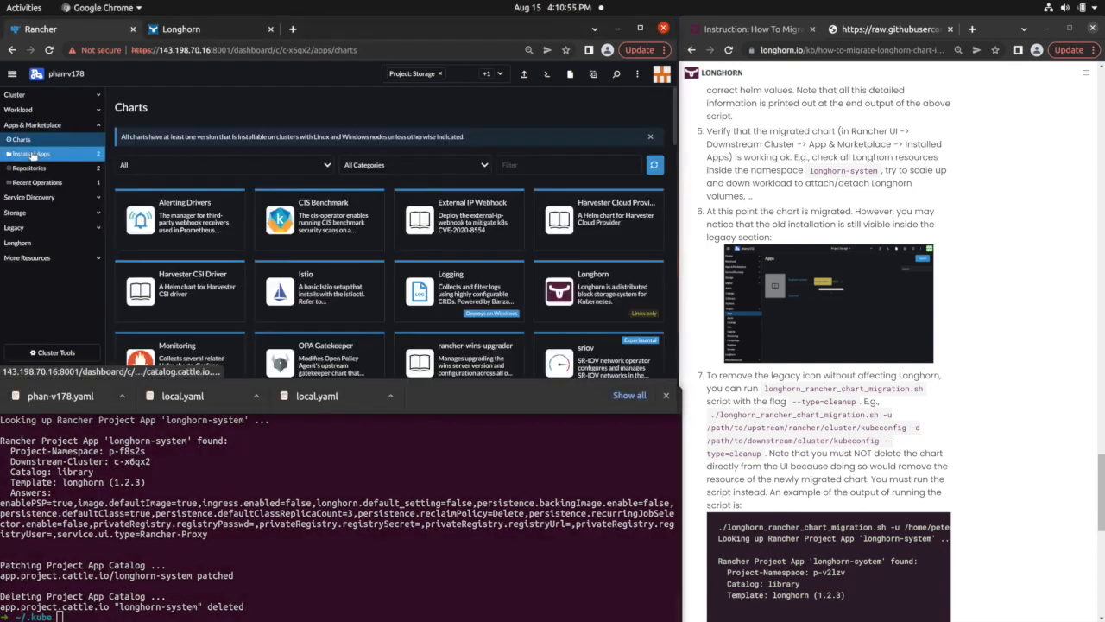
click(31, 154)
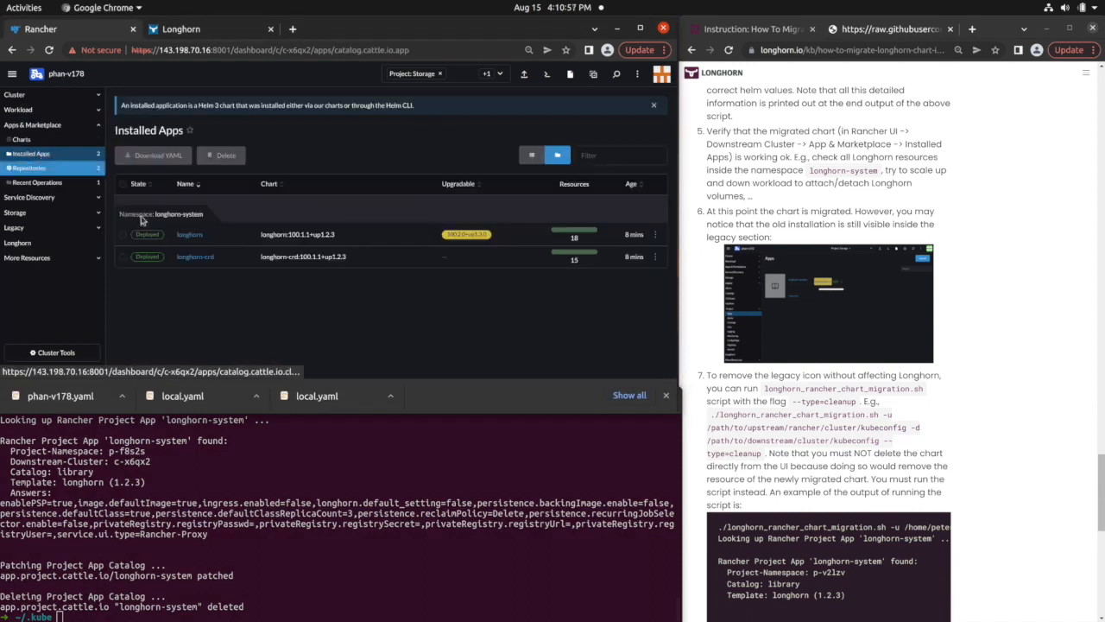
scroll(769, 406, down, 5)
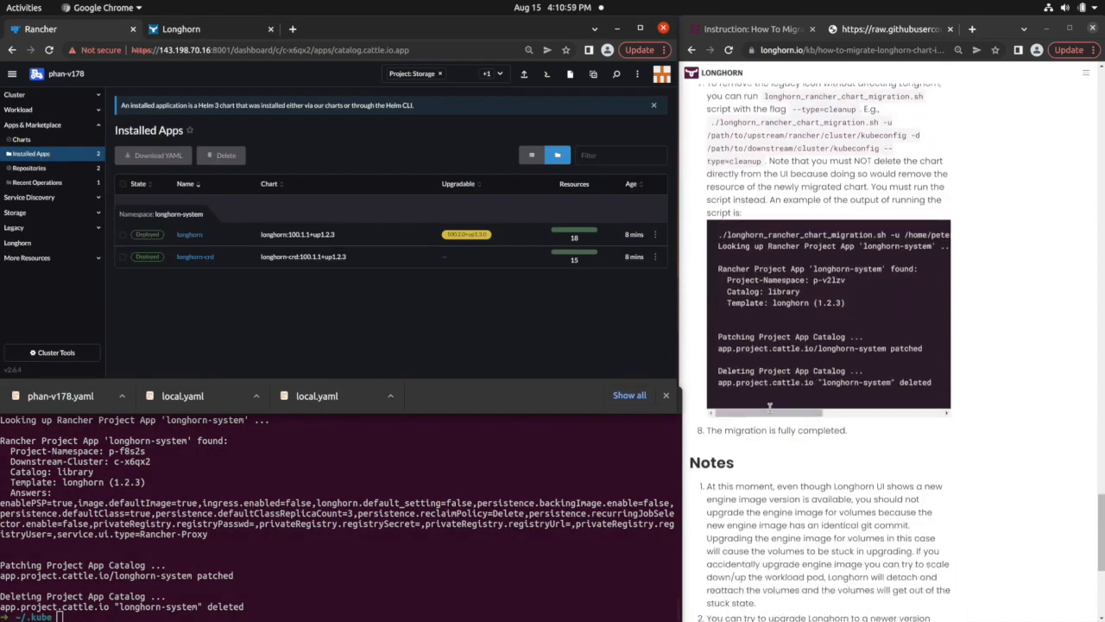
scroll(769, 406, down, 1)
triple_click(772, 416)
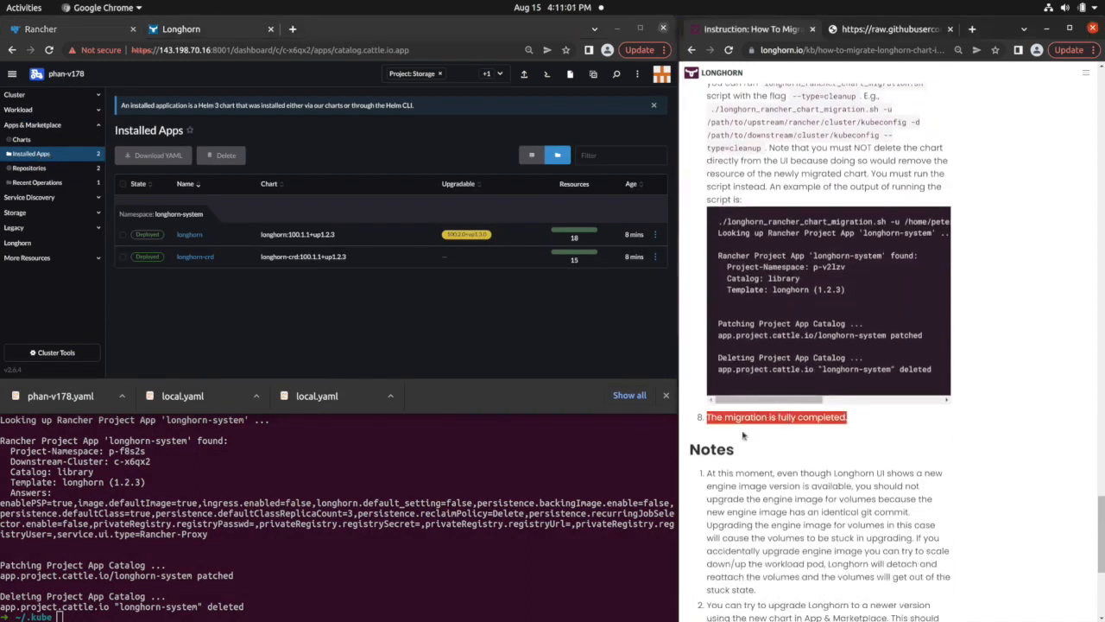
Read the guide's first note on engine image upgrades and check a volume's engine image indicator in the Longhorn UI.
scroll(753, 423, down, 3)
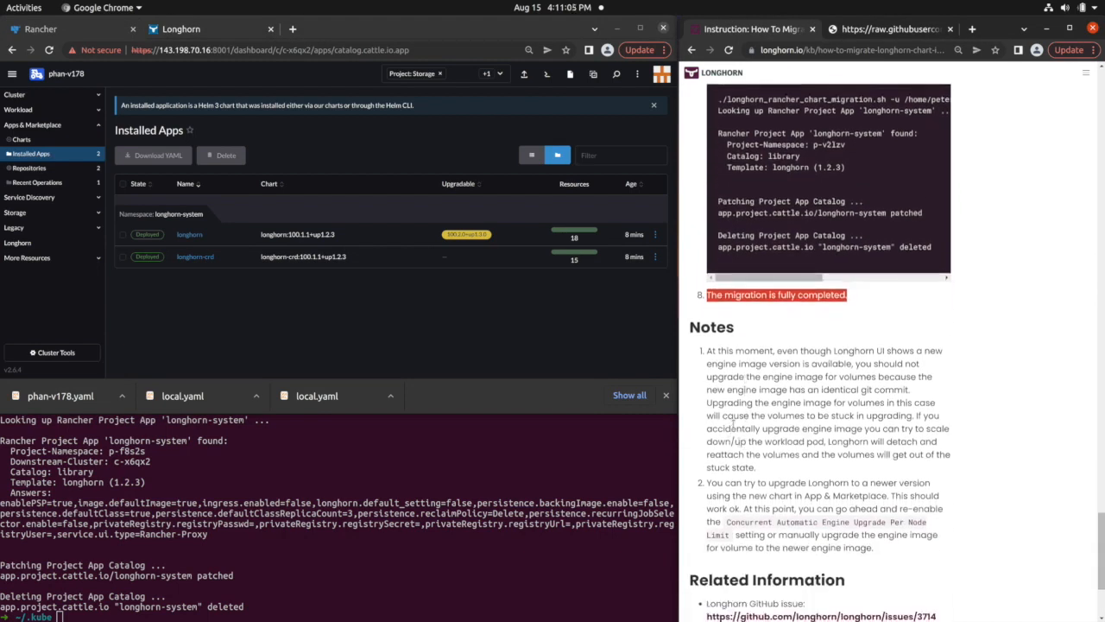
click(390, 310)
drag(706, 350, 788, 480)
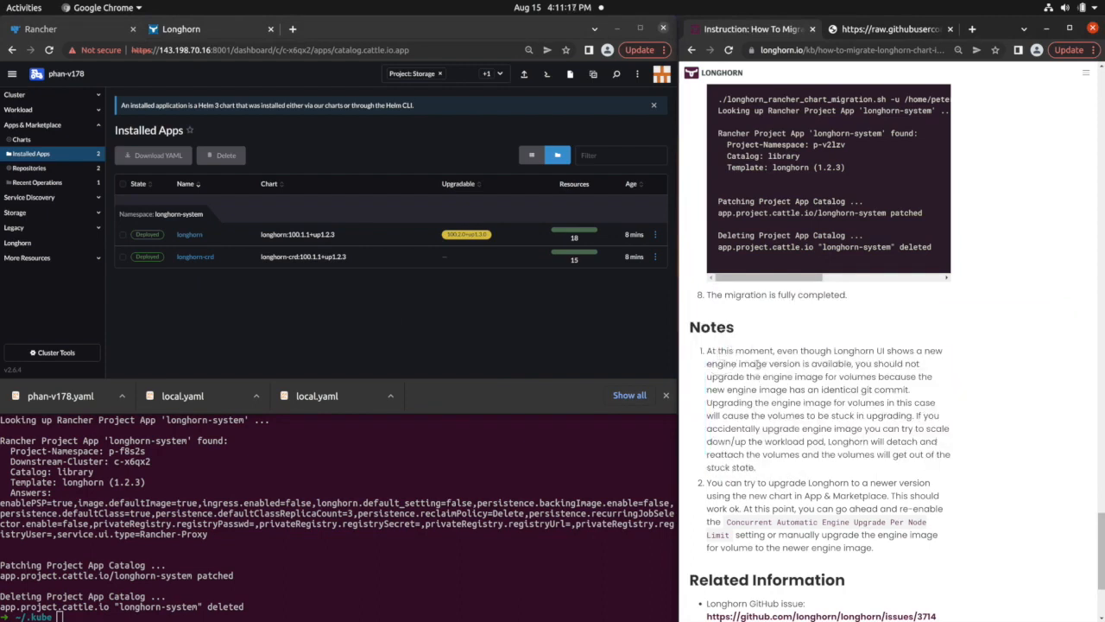
click(730, 51)
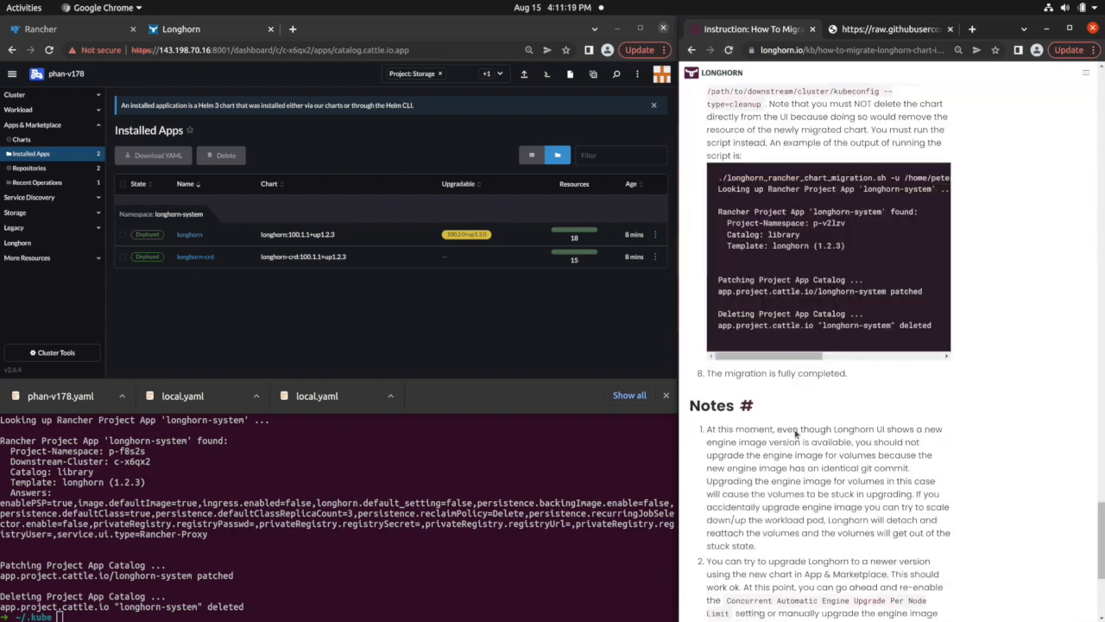
scroll(782, 430, down, 1)
drag(706, 398, 201, 32)
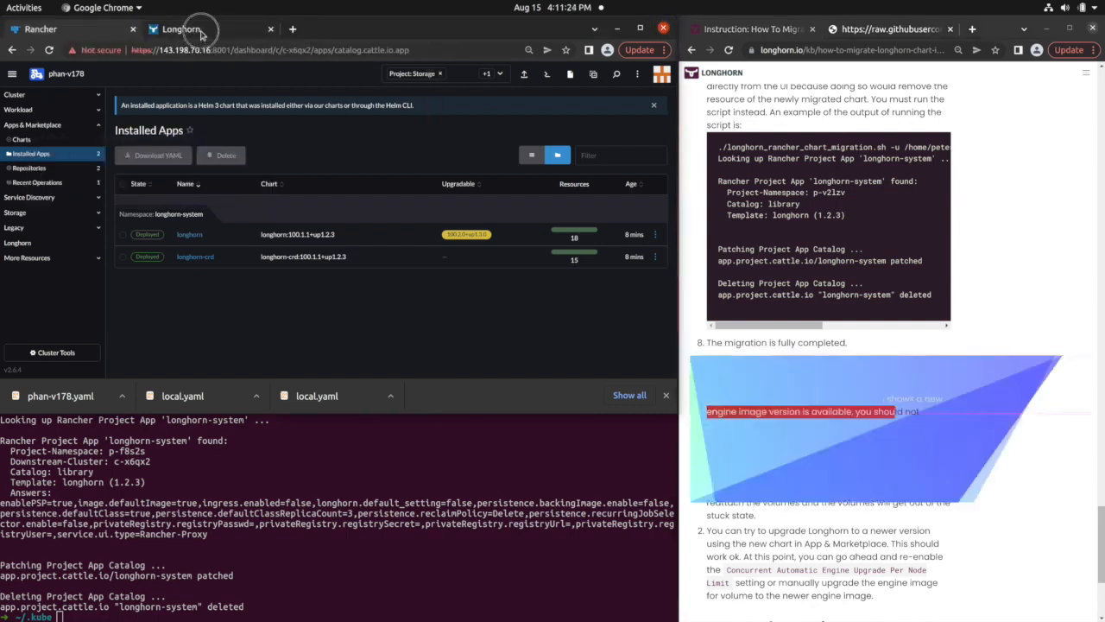
click(202, 33)
mouse_move(74, 233)
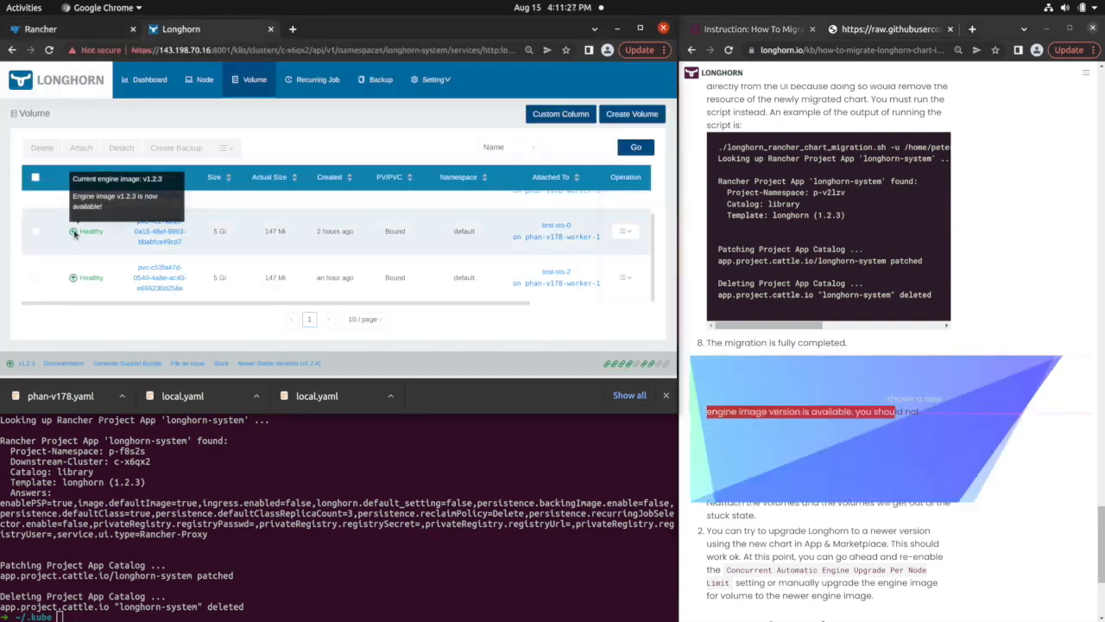
click(945, 512)
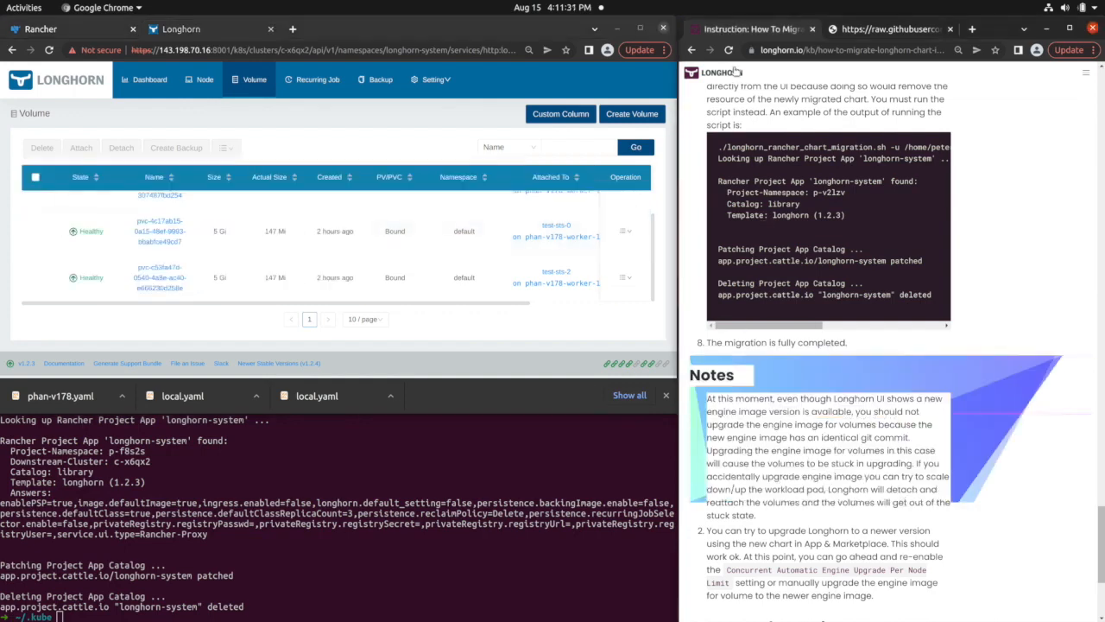
Highlight the guide's second note about upgrading Longhorn to a newer version through the new chart.
scroll(781, 173, down, 3)
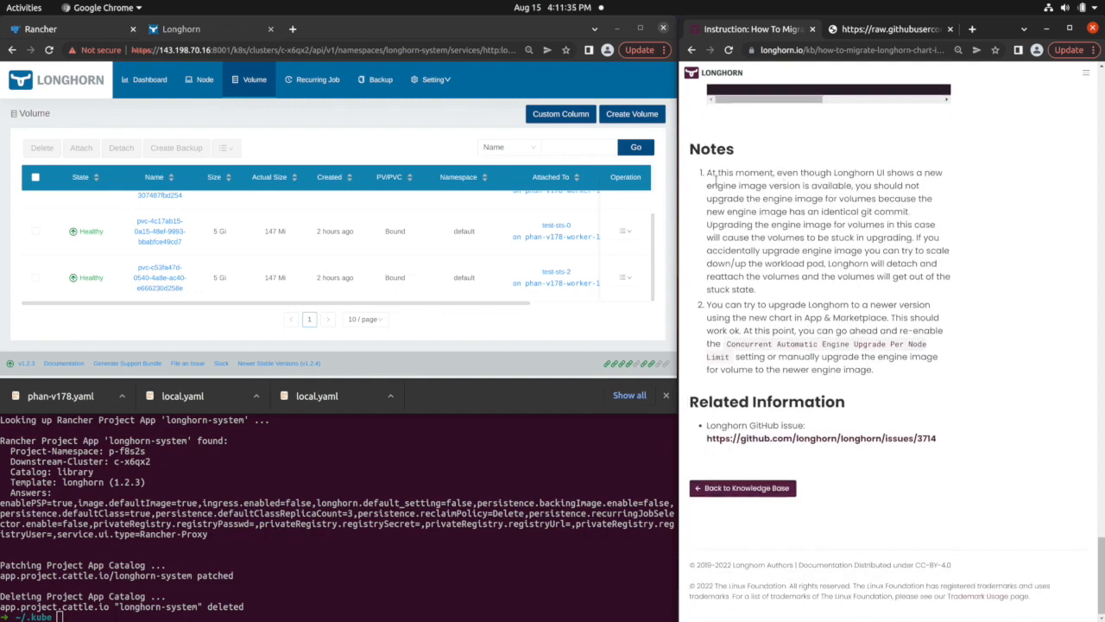
scroll(714, 177, up, 1)
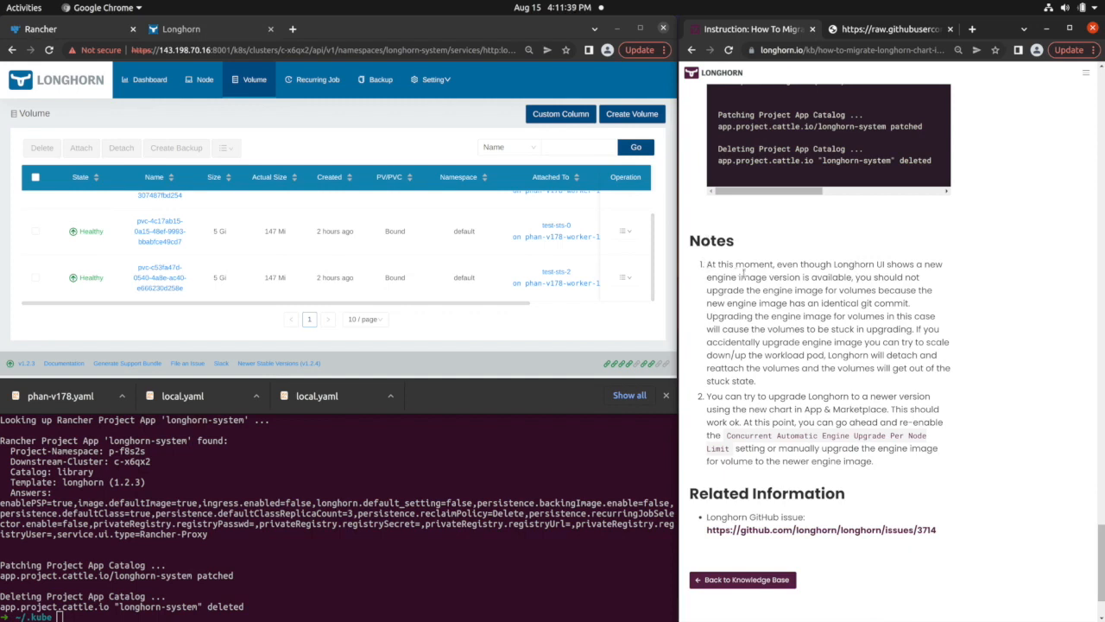
mouse_move(72, 236)
drag(708, 397, 885, 464)
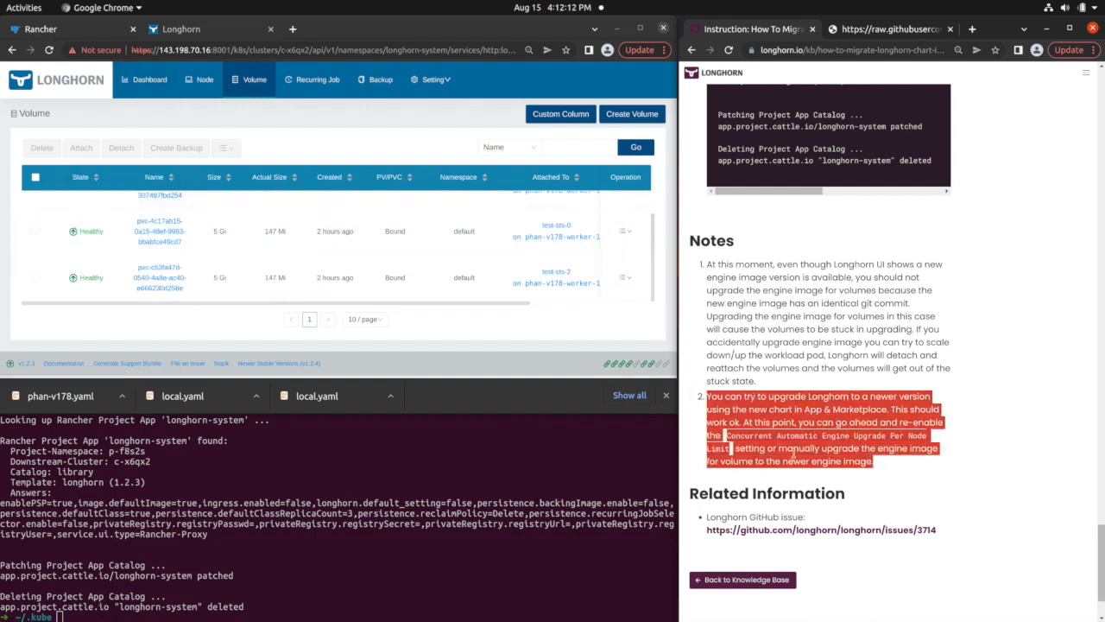
Upgrade the installed longhorn app in Rancher to version 100.1.2+up1.2.4 with the existing chart values and close the finished upgrade log.
click(50, 32)
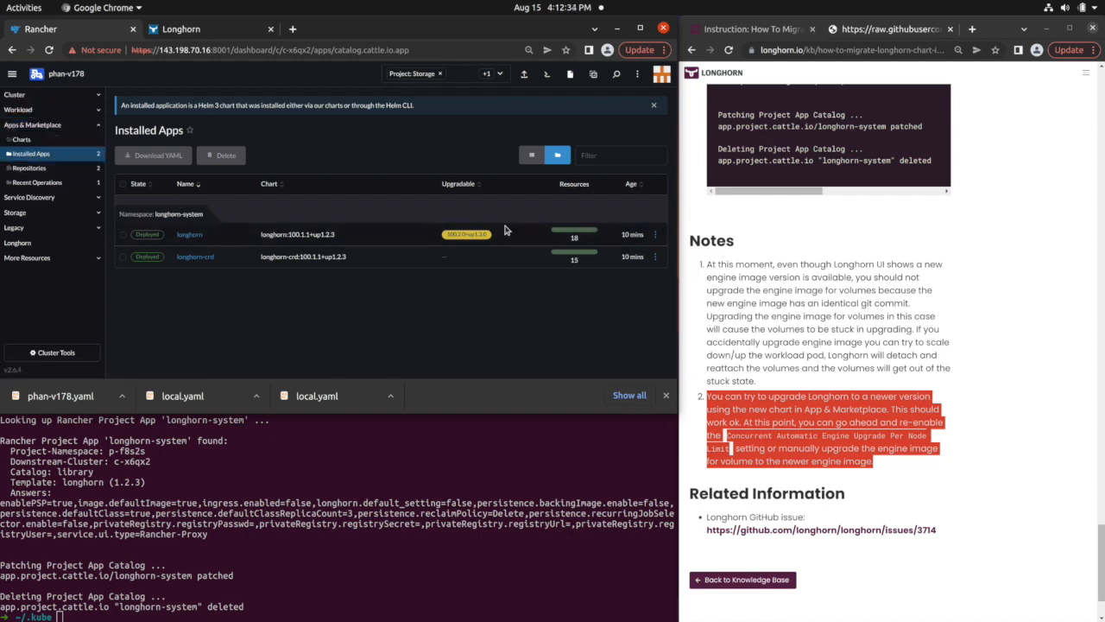
click(654, 235)
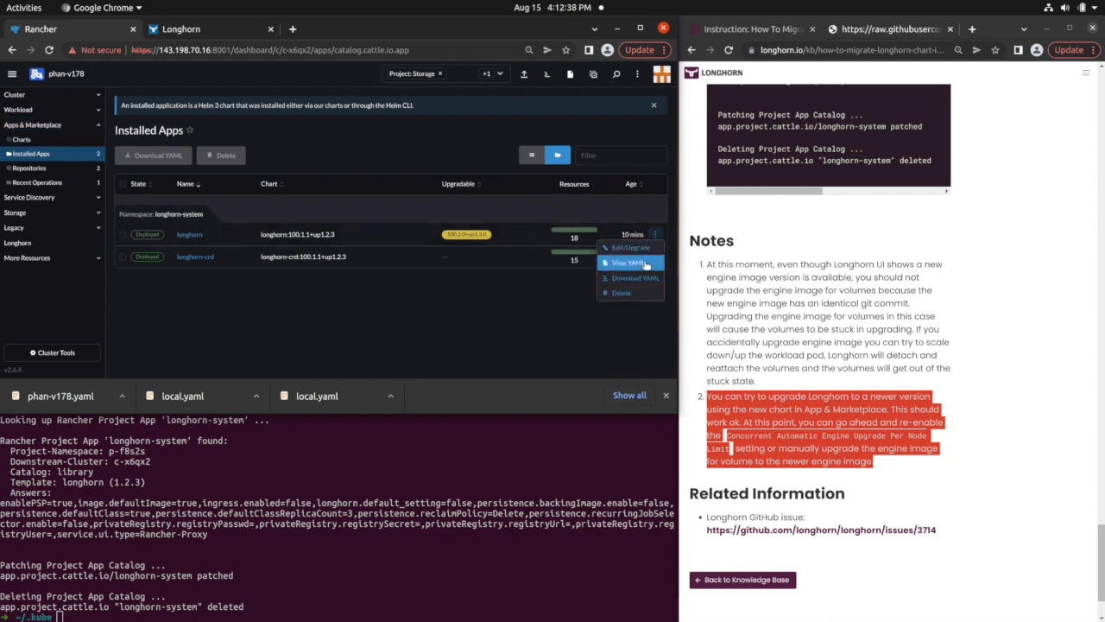
click(655, 235)
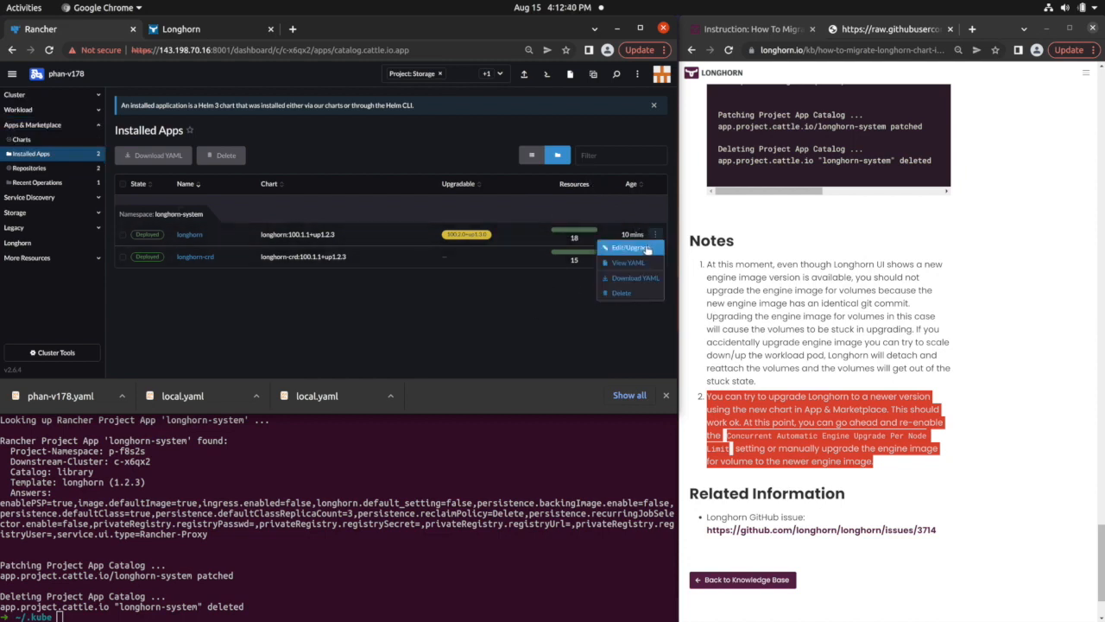
click(647, 250)
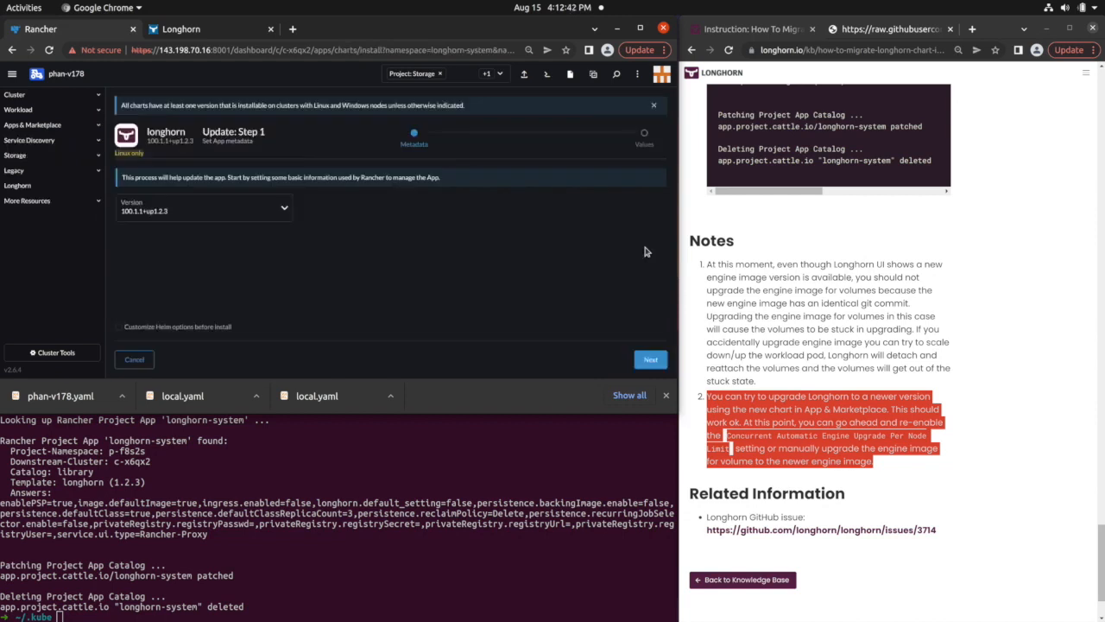
click(256, 201)
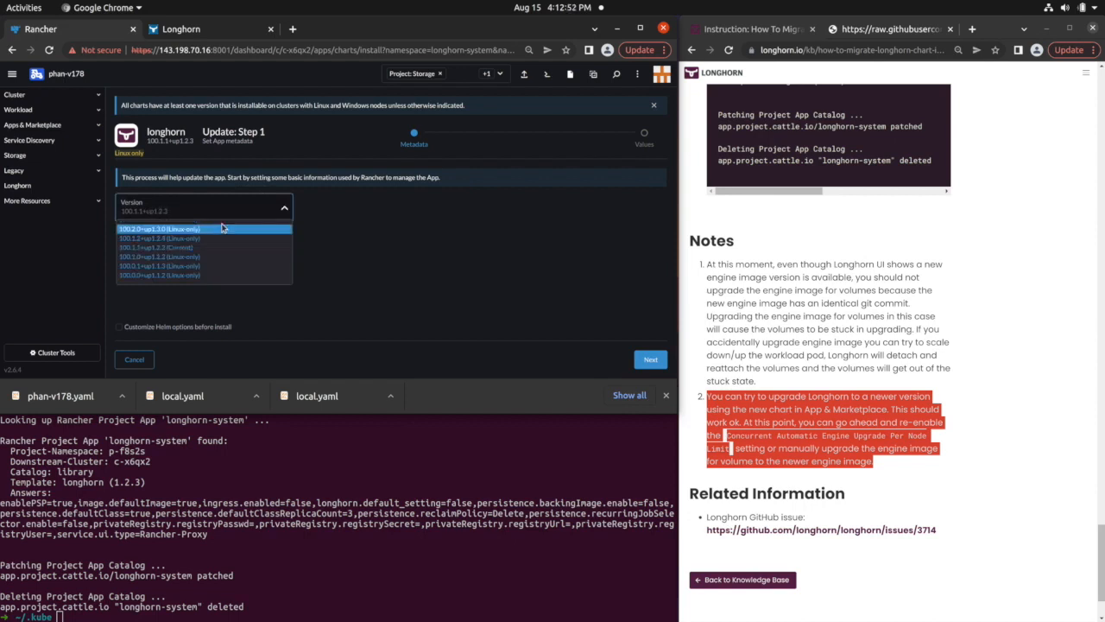
click(171, 242)
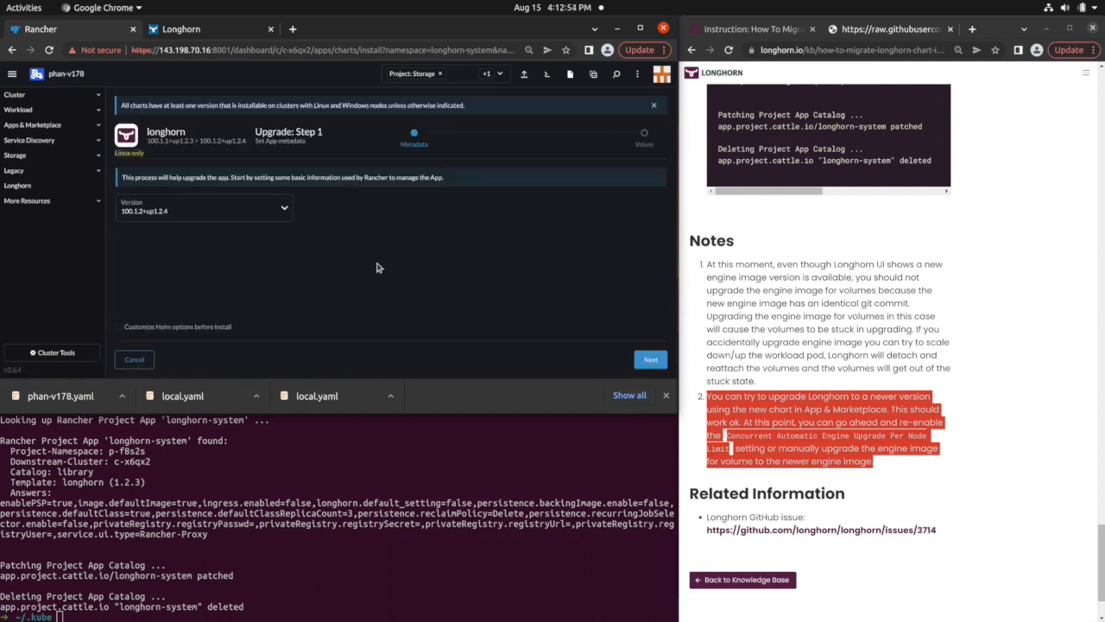
click(645, 357)
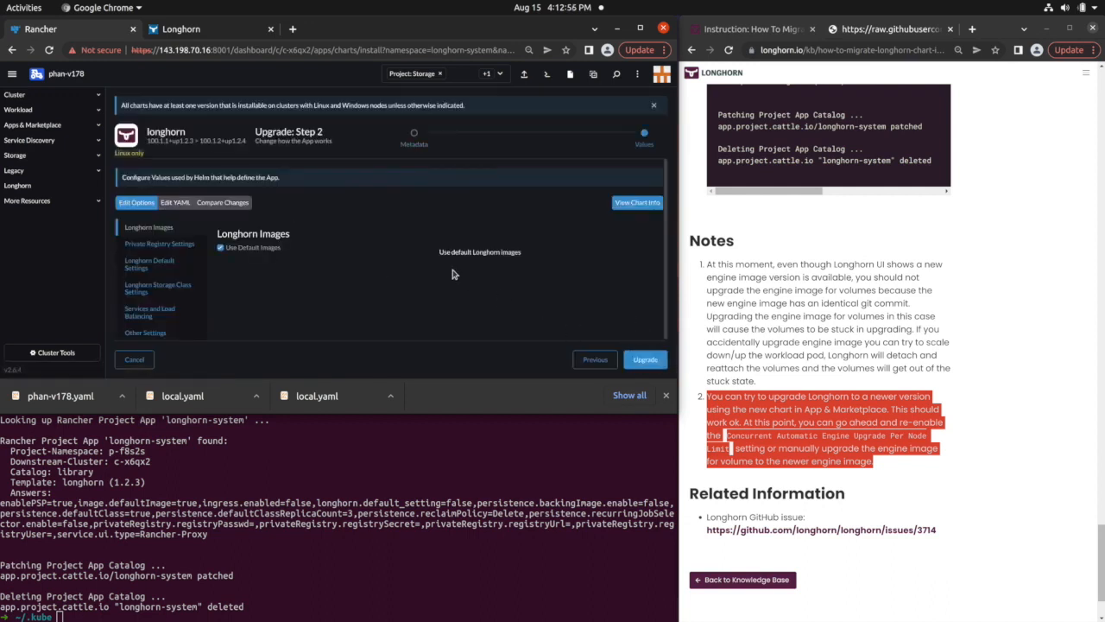
click(645, 361)
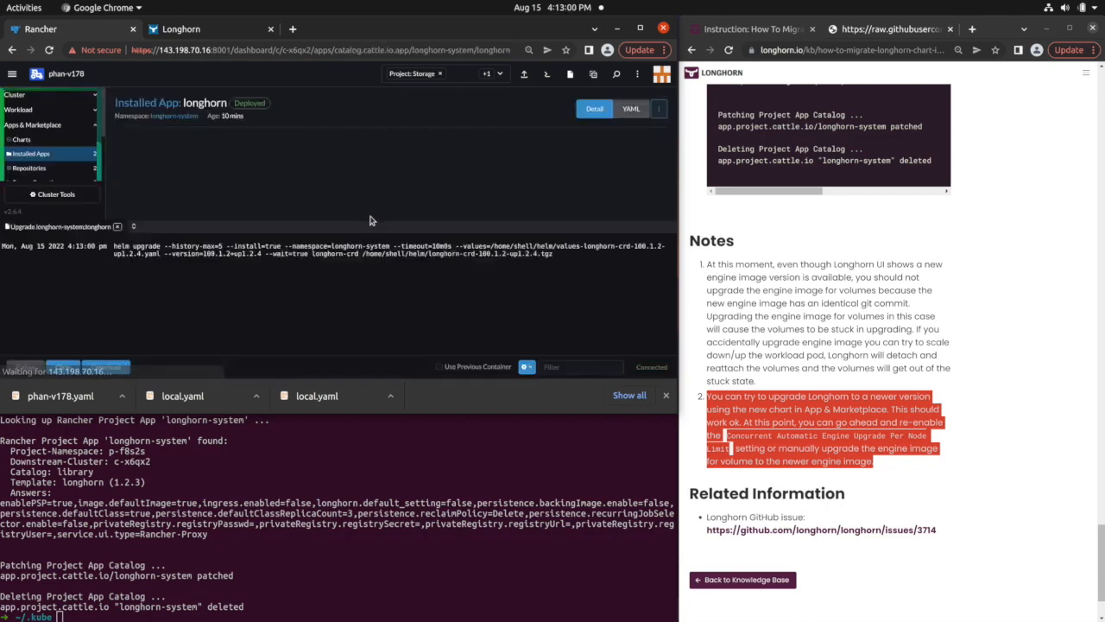
scroll(284, 168, down, 5)
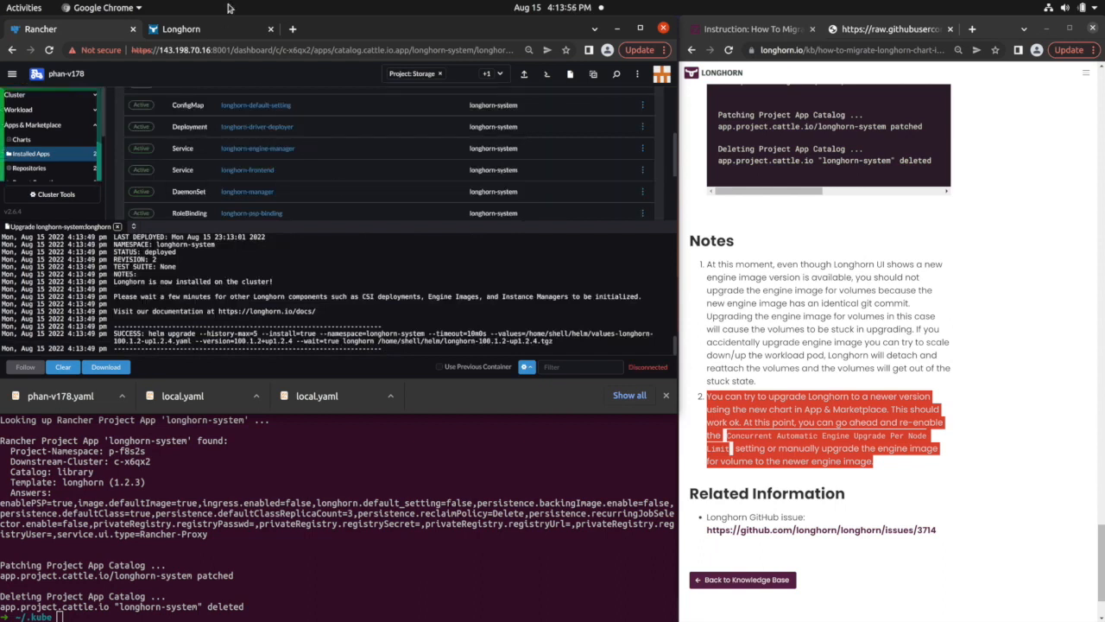
click(120, 226)
Reload the Longhorn UI and check the state of the test-sts volumes in the volume list.
click(231, 31)
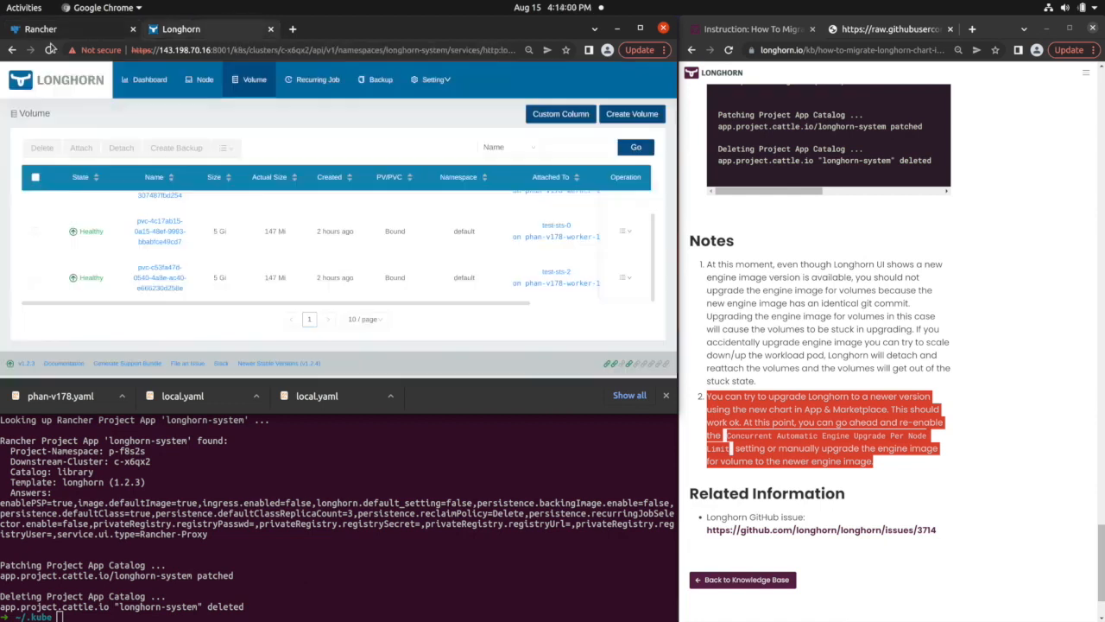
click(49, 50)
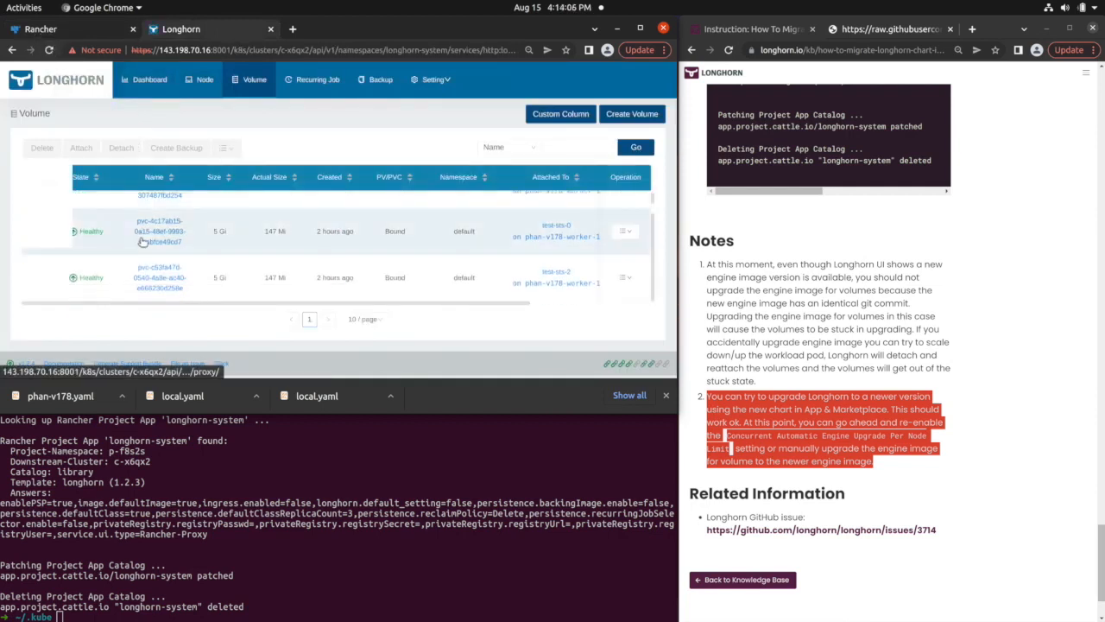
scroll(97, 255, up, 2)
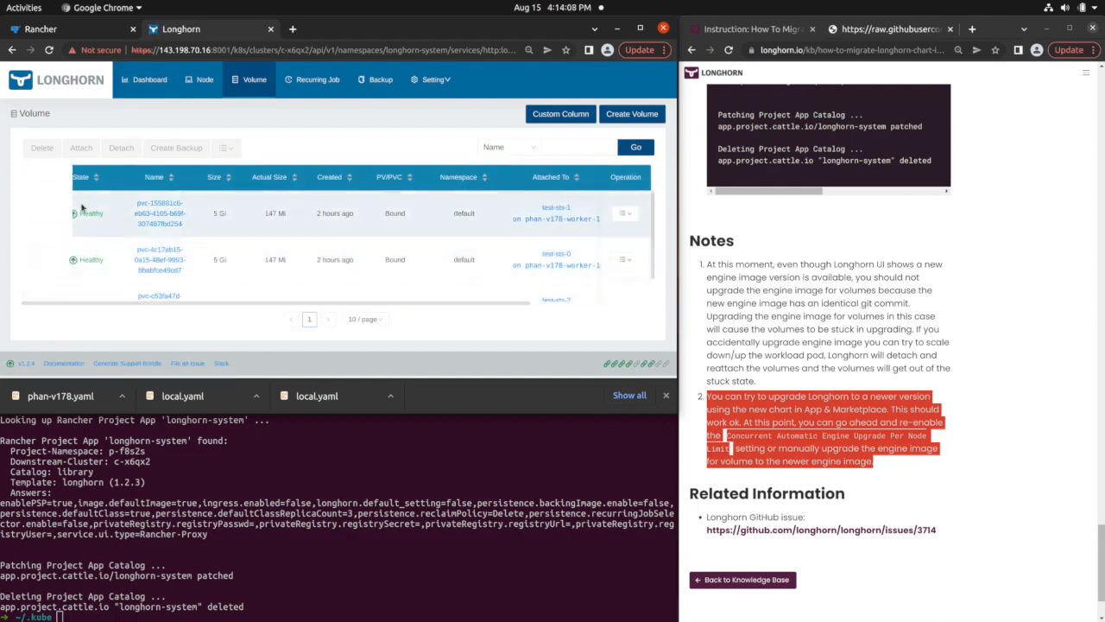
Switch to Rancher and examine the status and image versions of the Storage project's pods, including the engine image and instance manager pods.
click(49, 50)
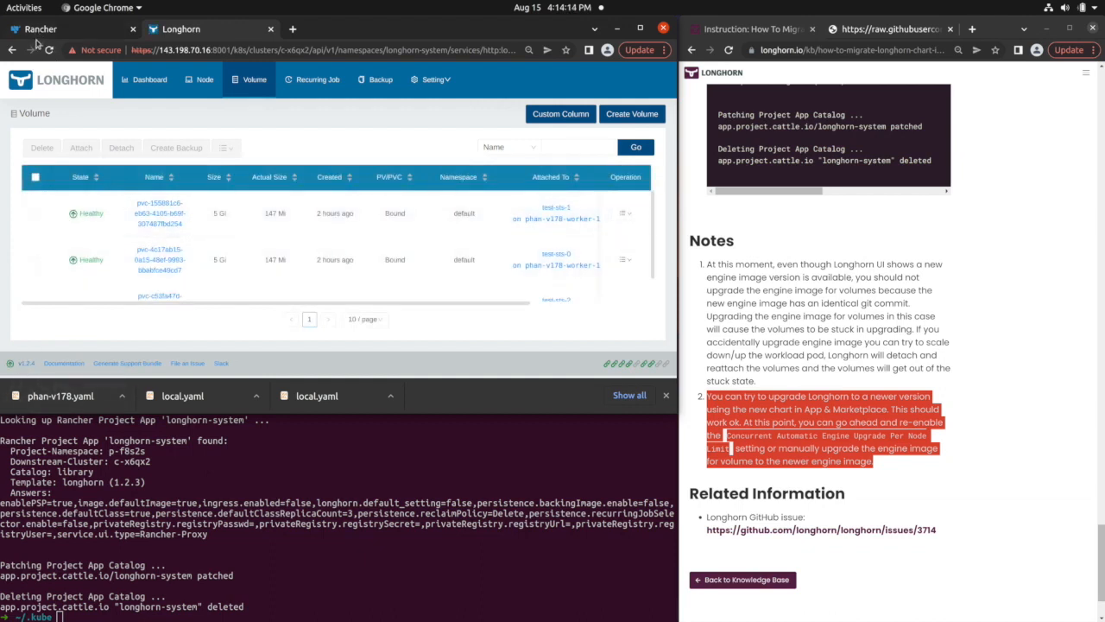
click(75, 37)
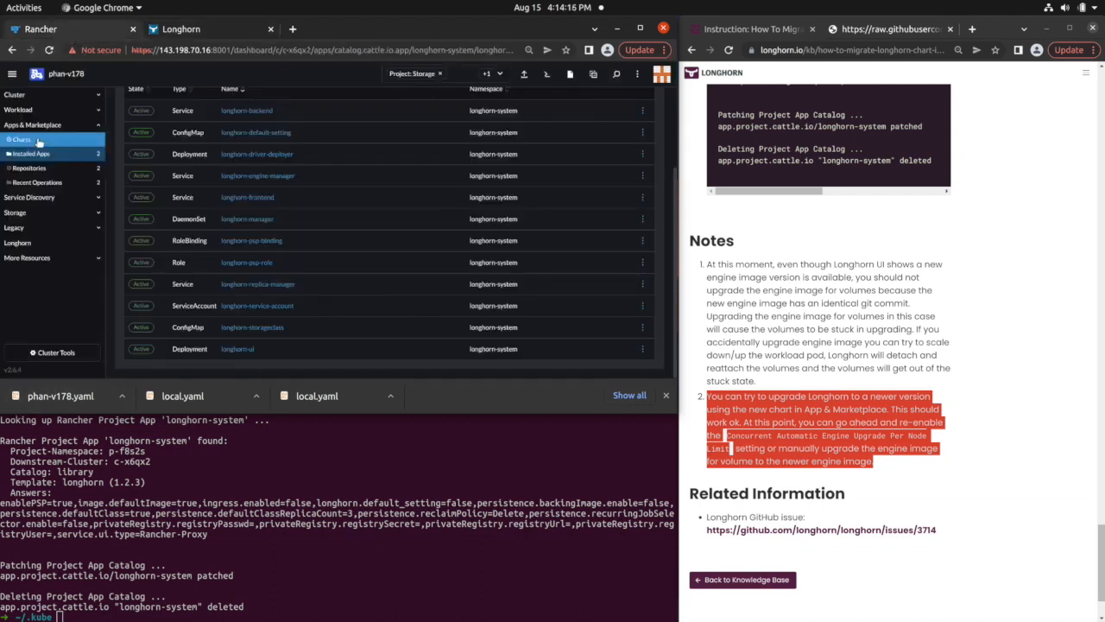
click(26, 111)
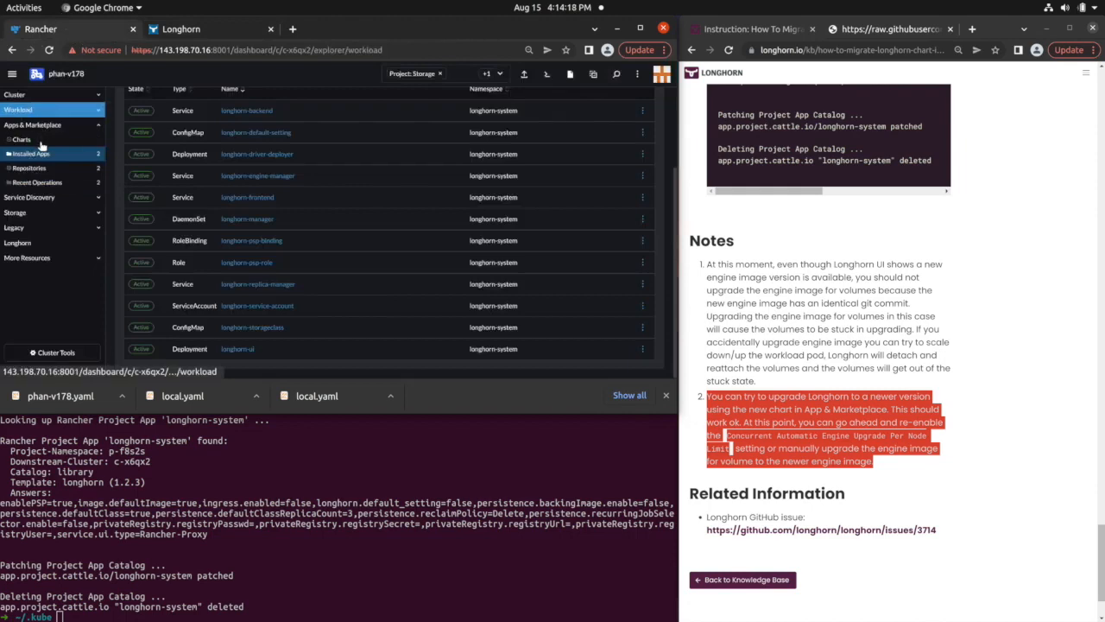
click(59, 197)
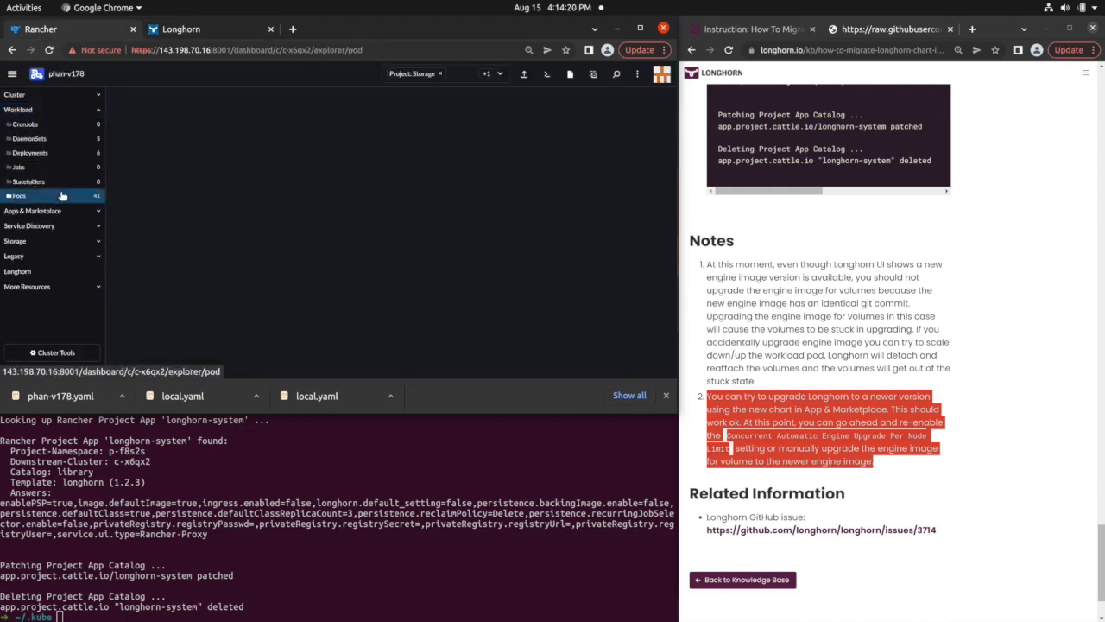
scroll(233, 209, down, 10)
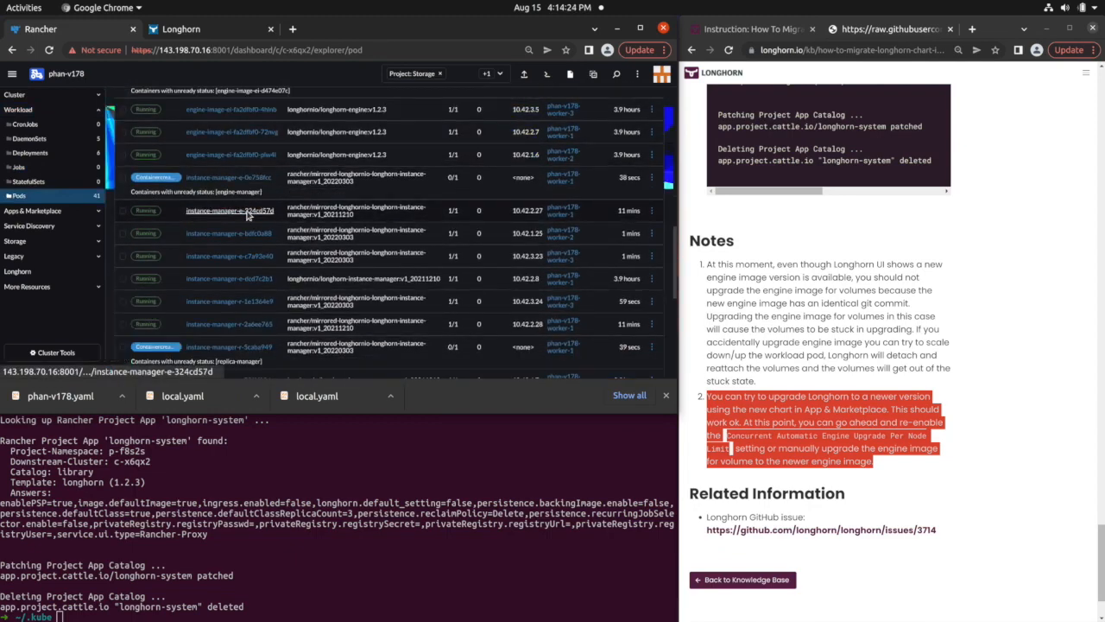
scroll(247, 214, up, 2)
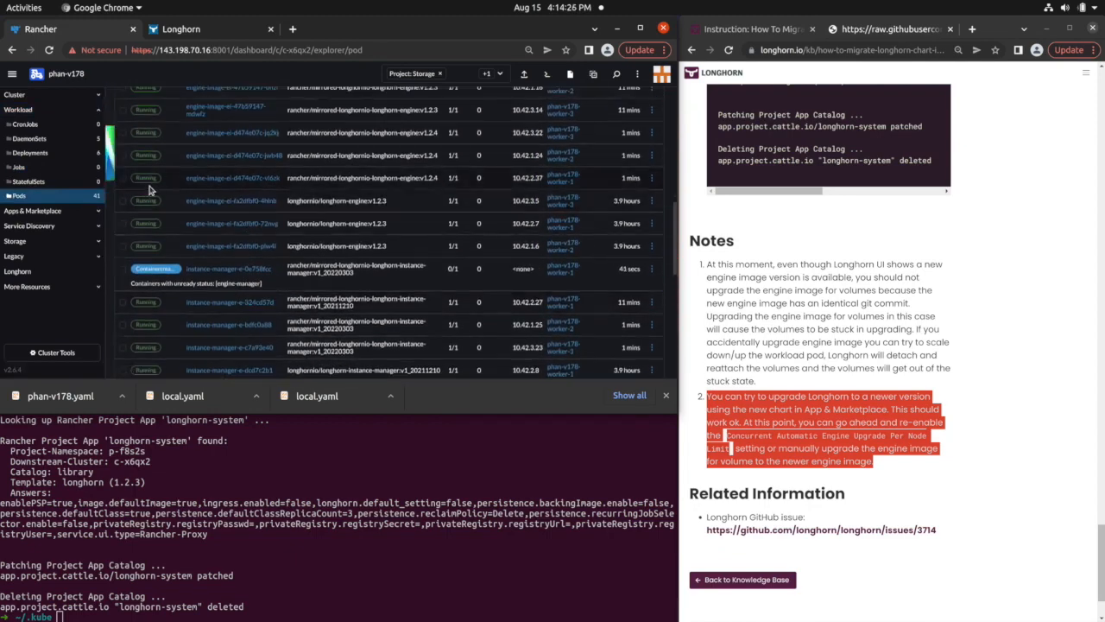
scroll(148, 189, down, 2)
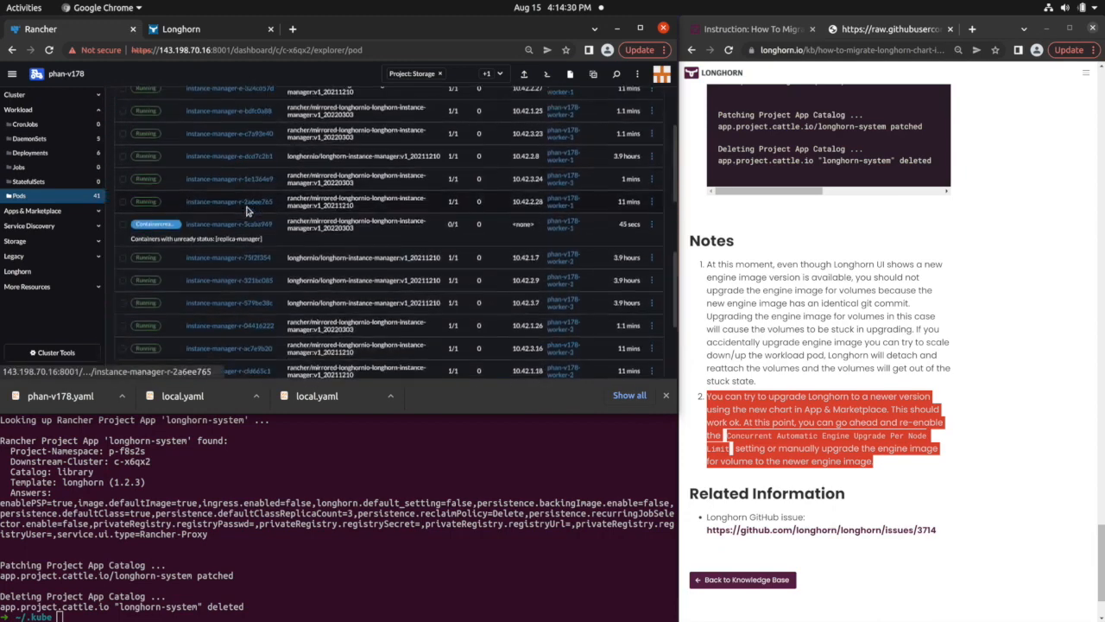
scroll(246, 210, down, 3)
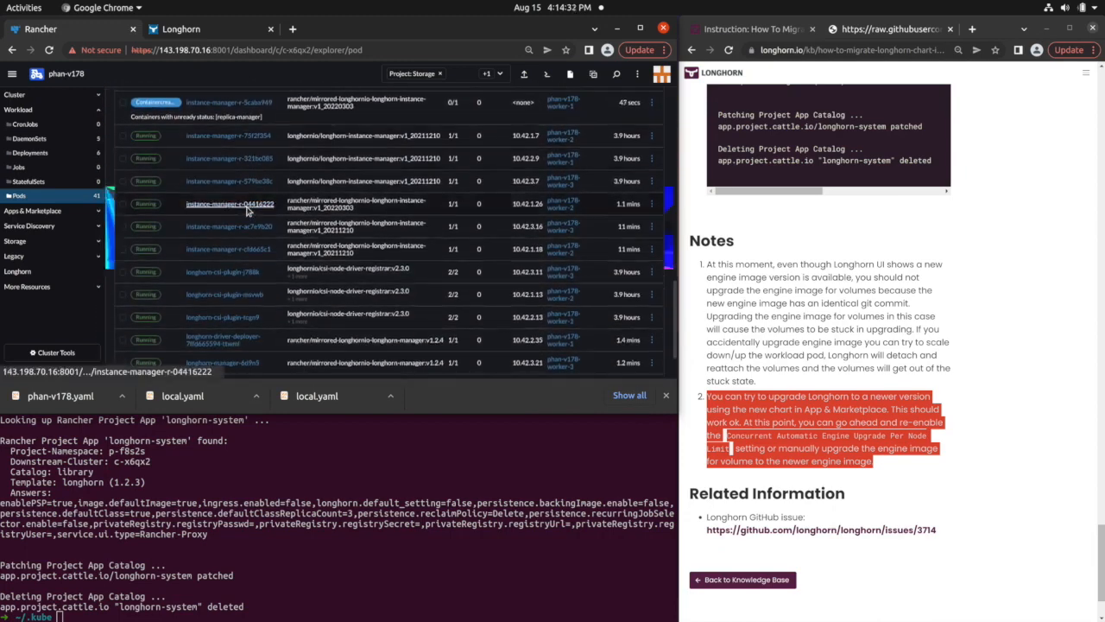
scroll(247, 210, down, 2)
scroll(246, 211, up, 12)
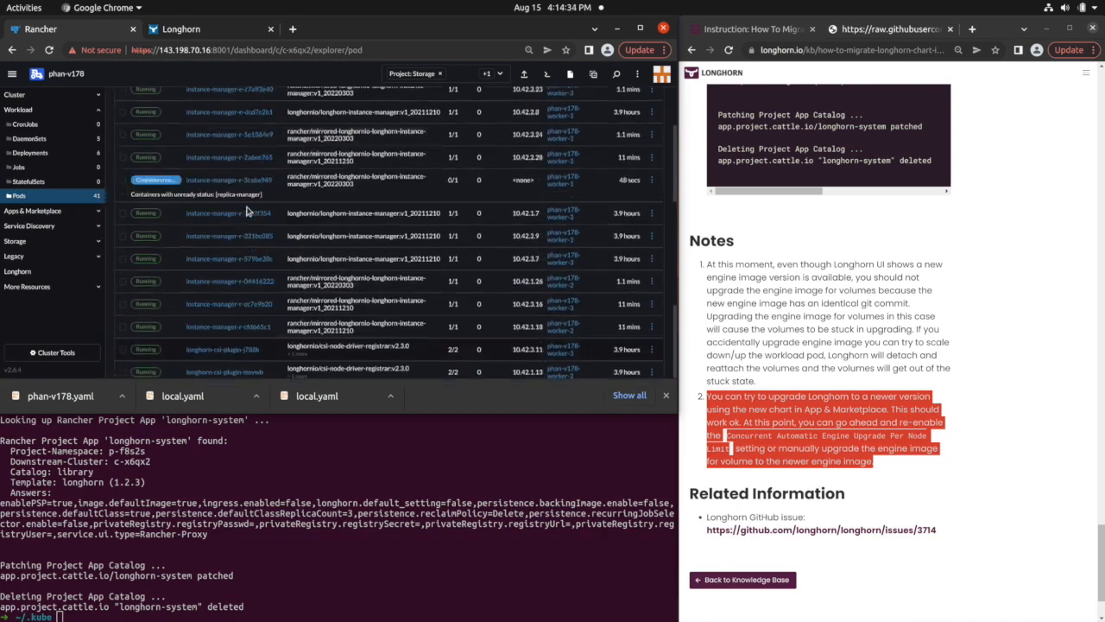
scroll(246, 210, up, 3)
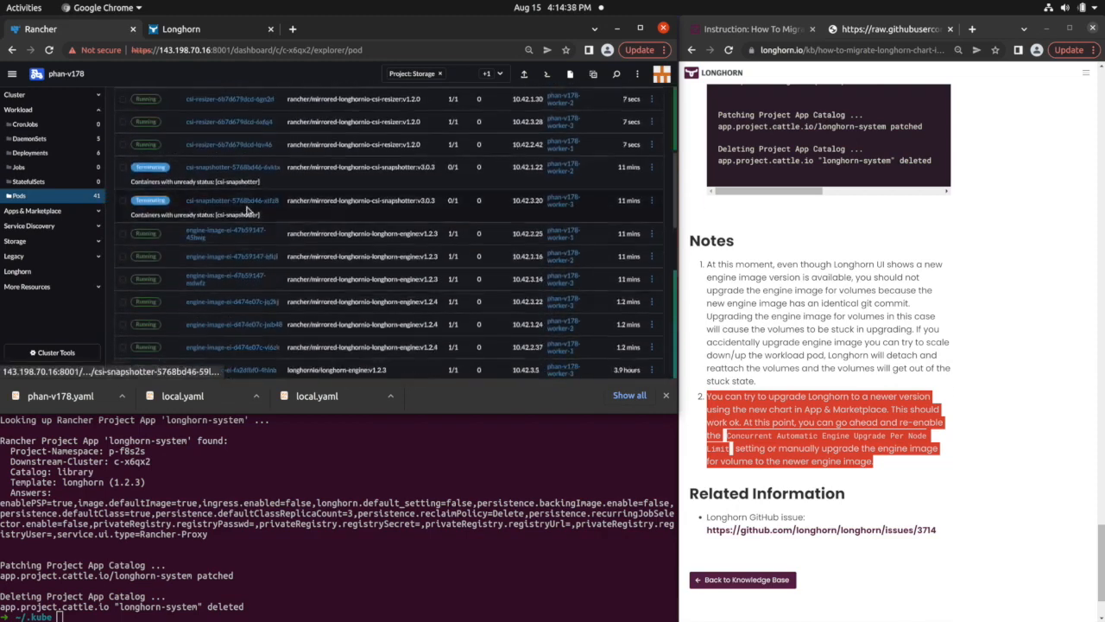
scroll(247, 211, down, 5)
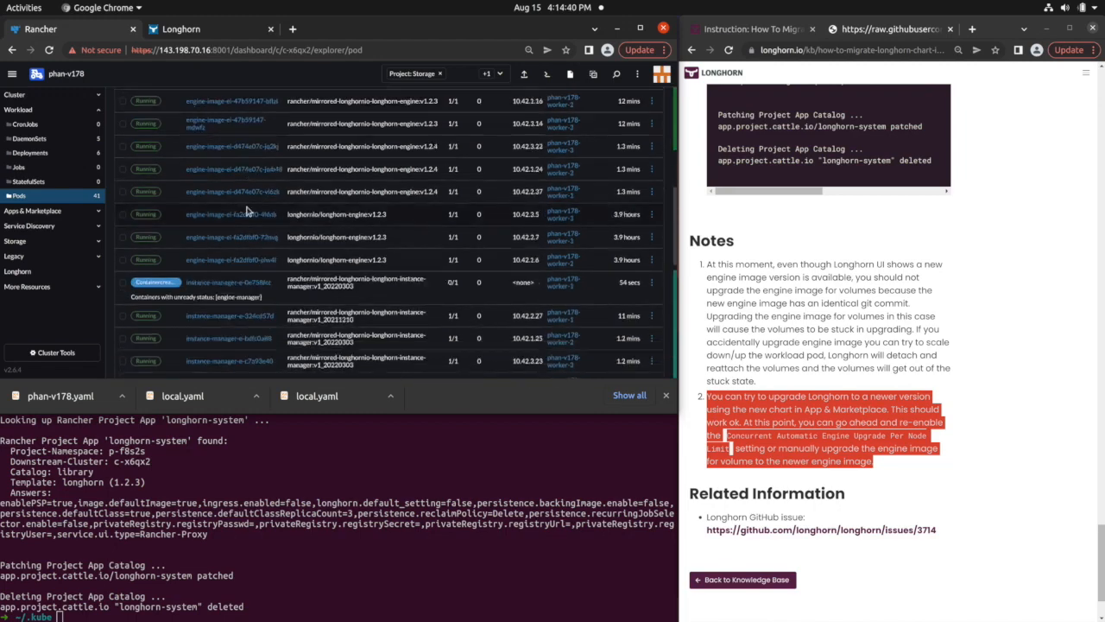
scroll(246, 210, down, 6)
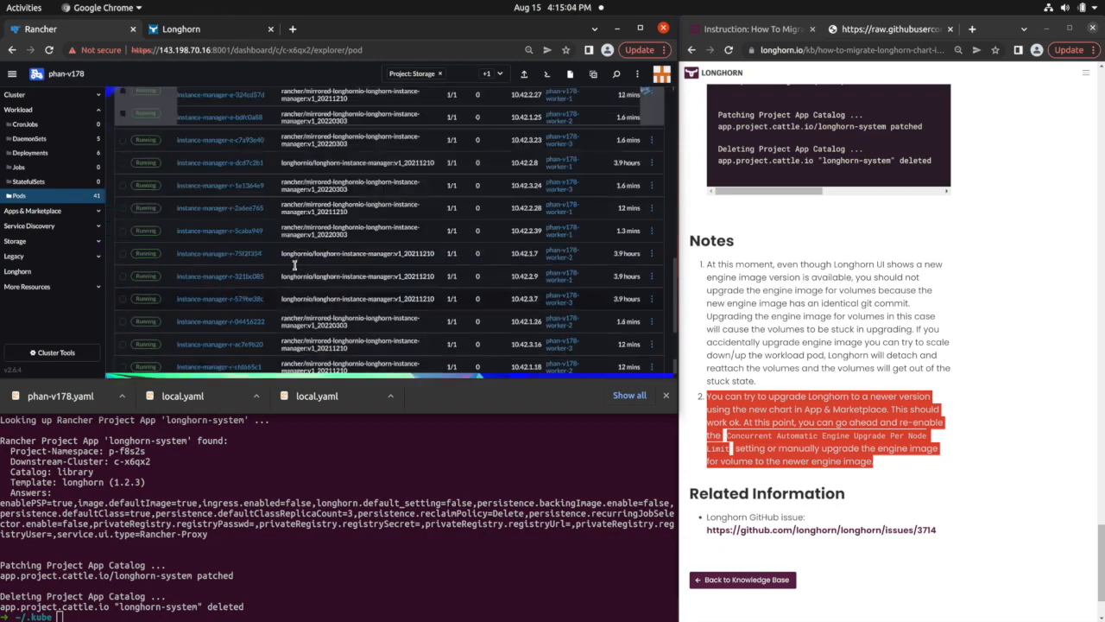
scroll(293, 262, down, 2)
scroll(292, 261, up, 12)
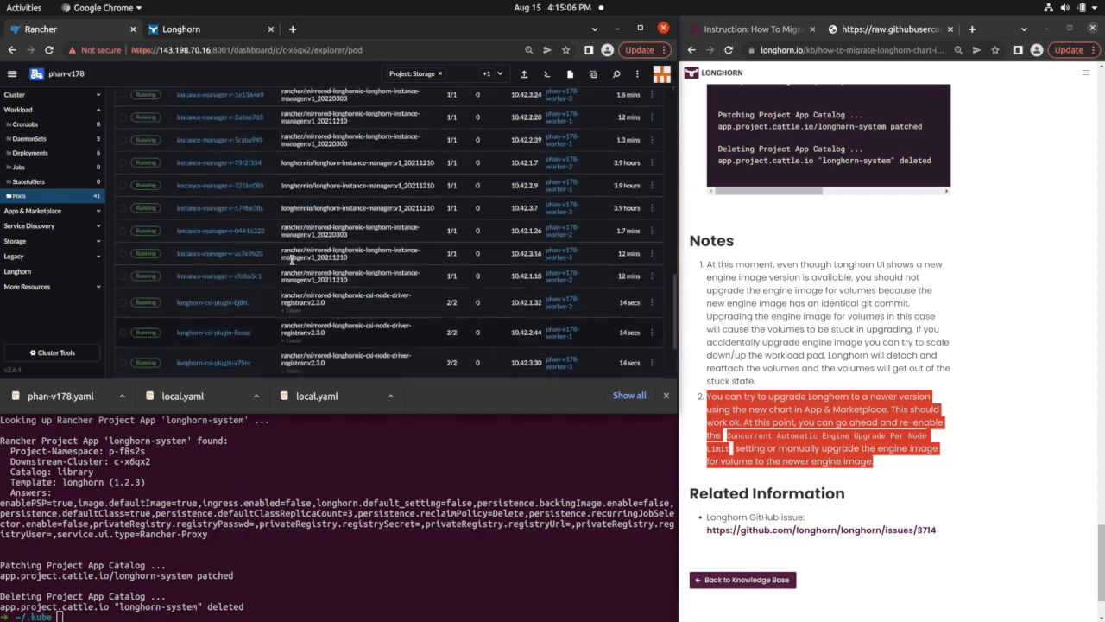
Return to the Longhorn UI, reload the volume list and check the health of all three test-sts volumes.
click(216, 31)
click(49, 50)
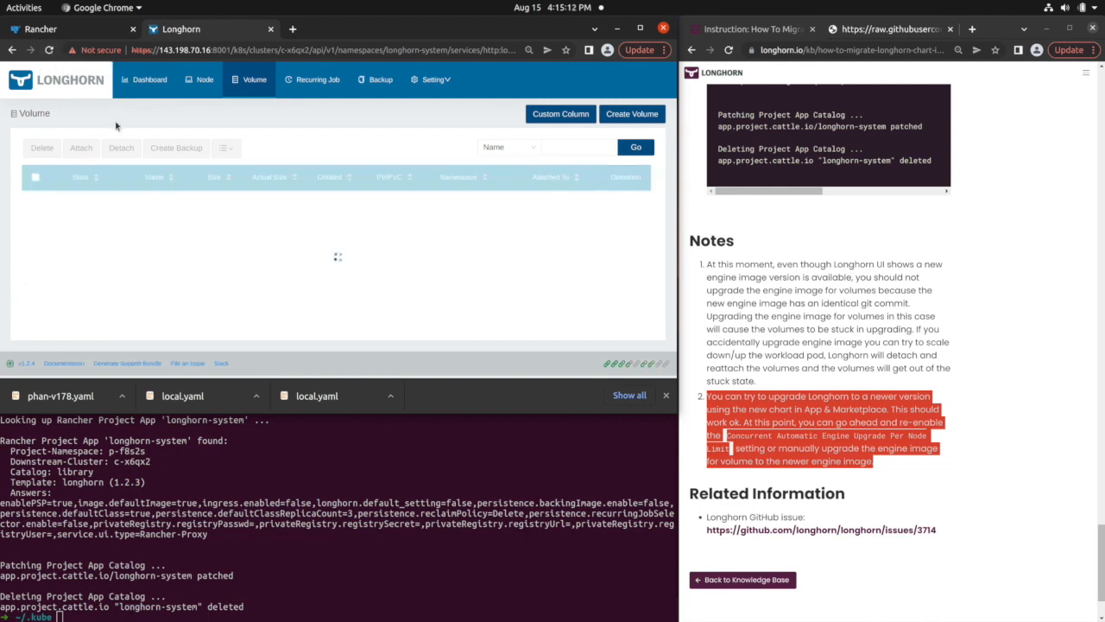
scroll(281, 252, down, 1)
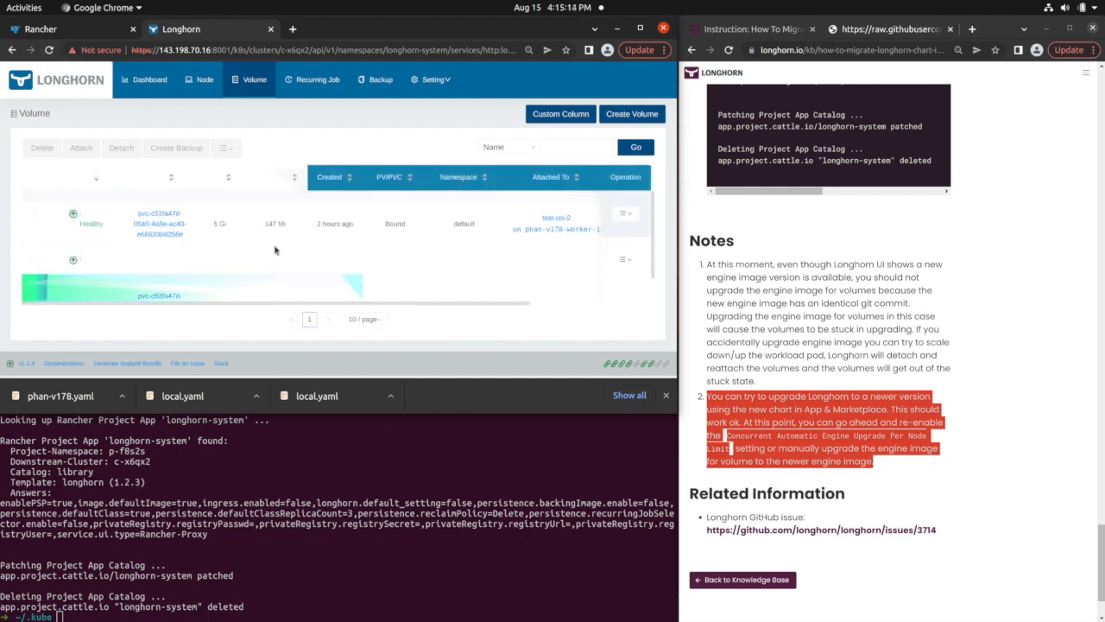
scroll(281, 253, up, 2)
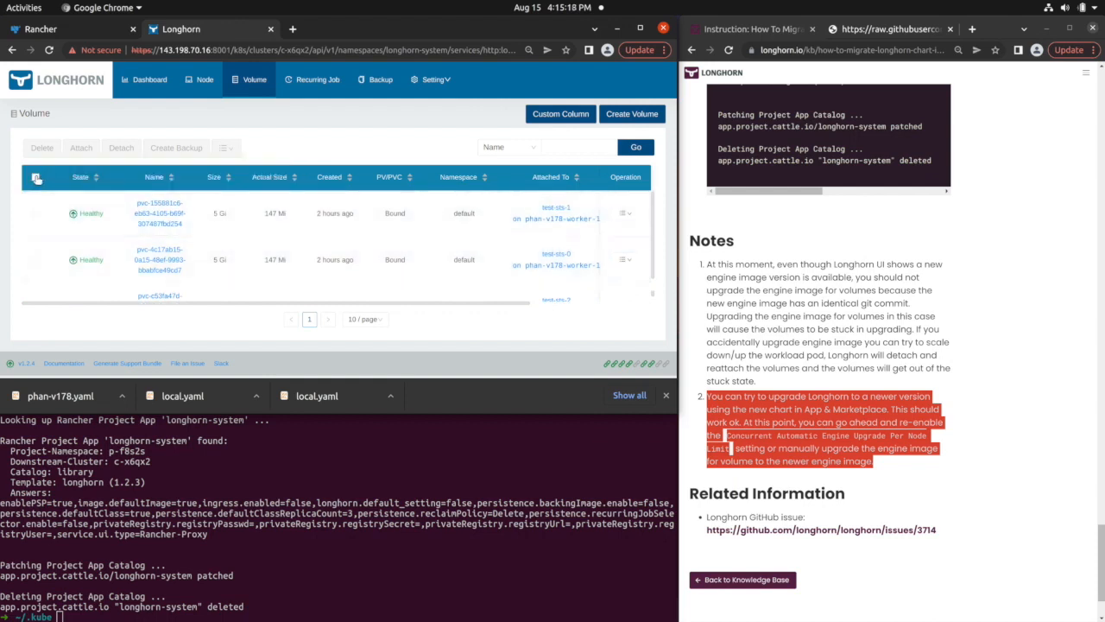
Upgrade the engine image of all listed volumes to rancher/mirrored-longhornio-longhorn-engine:v1.2.4 and check their state in the list.
click(36, 179)
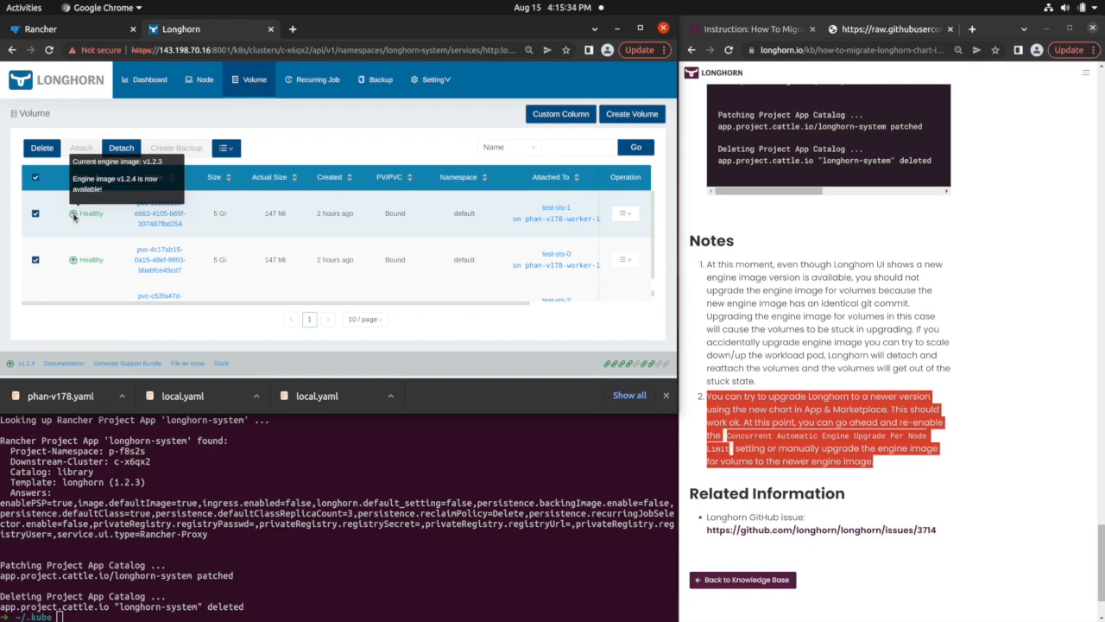
click(226, 148)
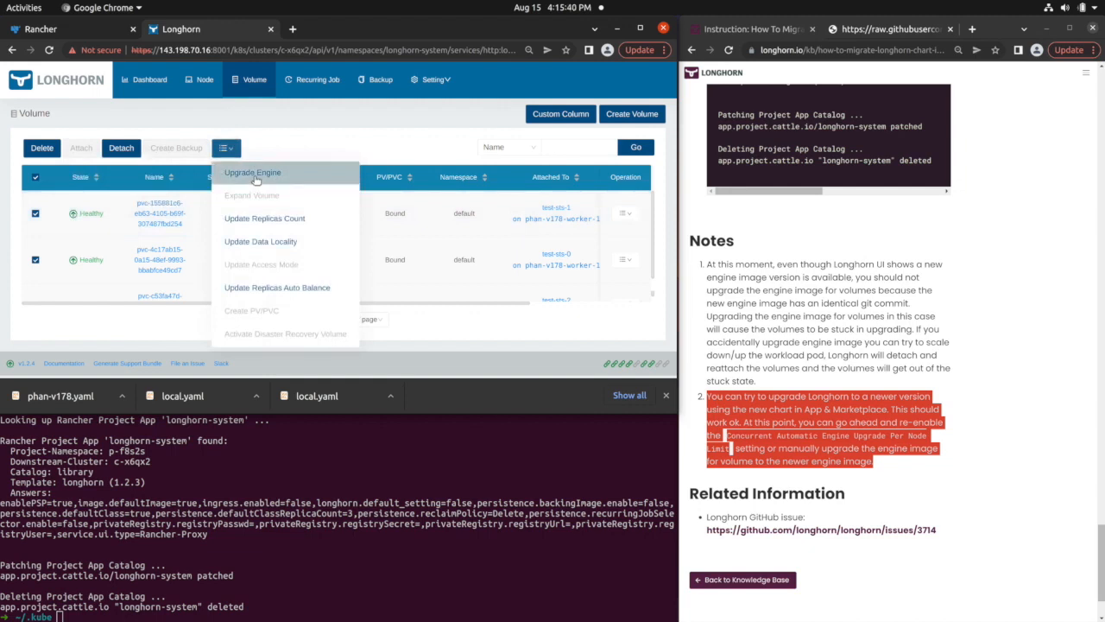
click(255, 174)
click(285, 152)
click(296, 197)
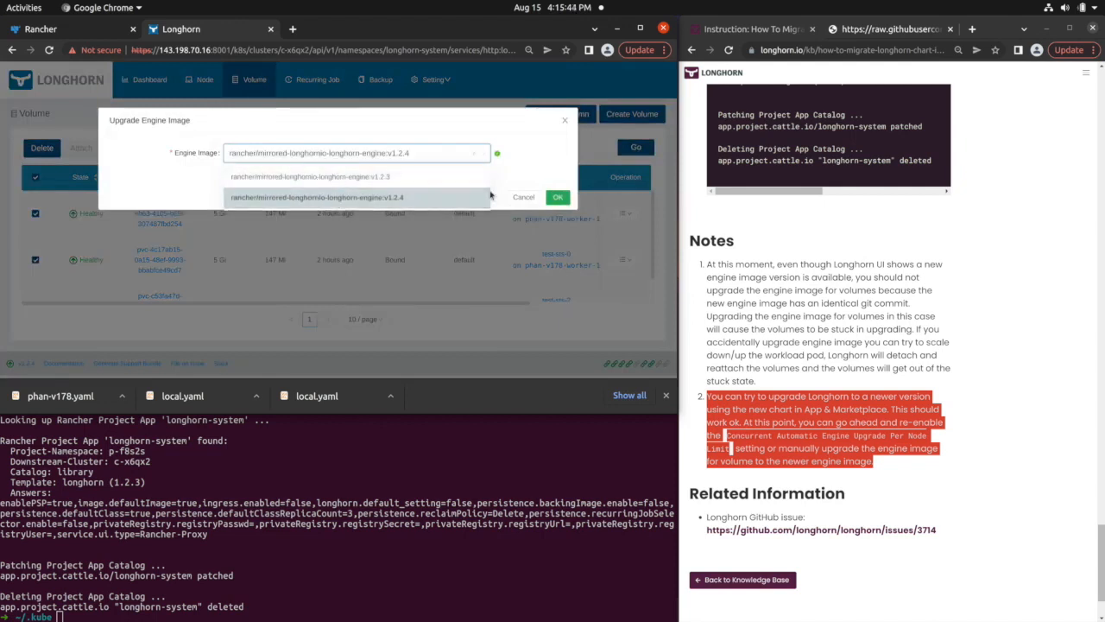
click(558, 198)
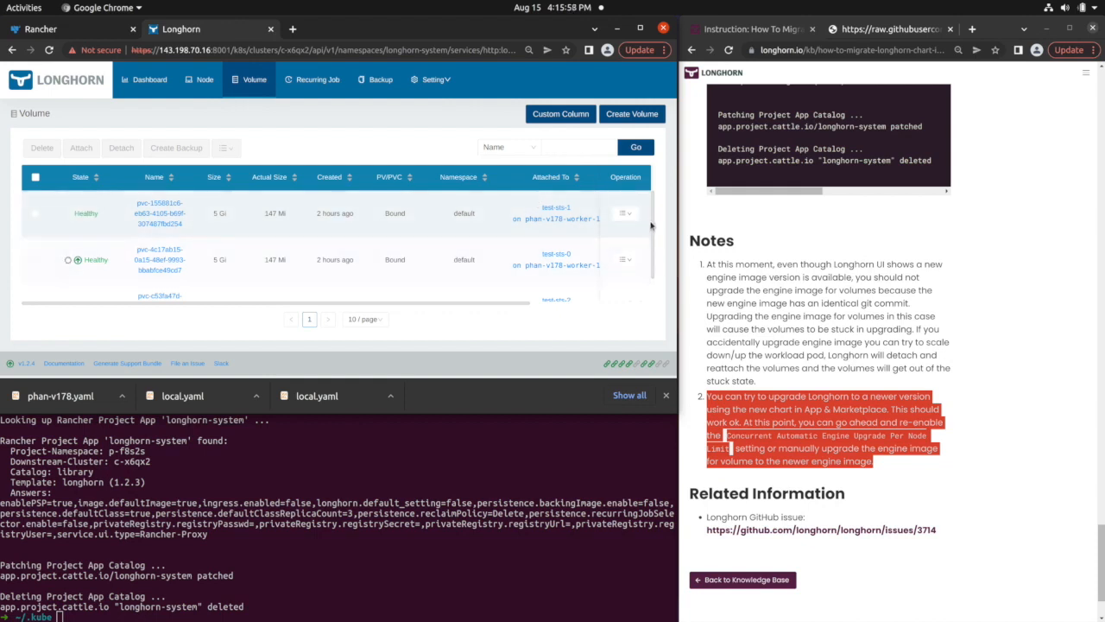
drag(653, 217, 647, 183)
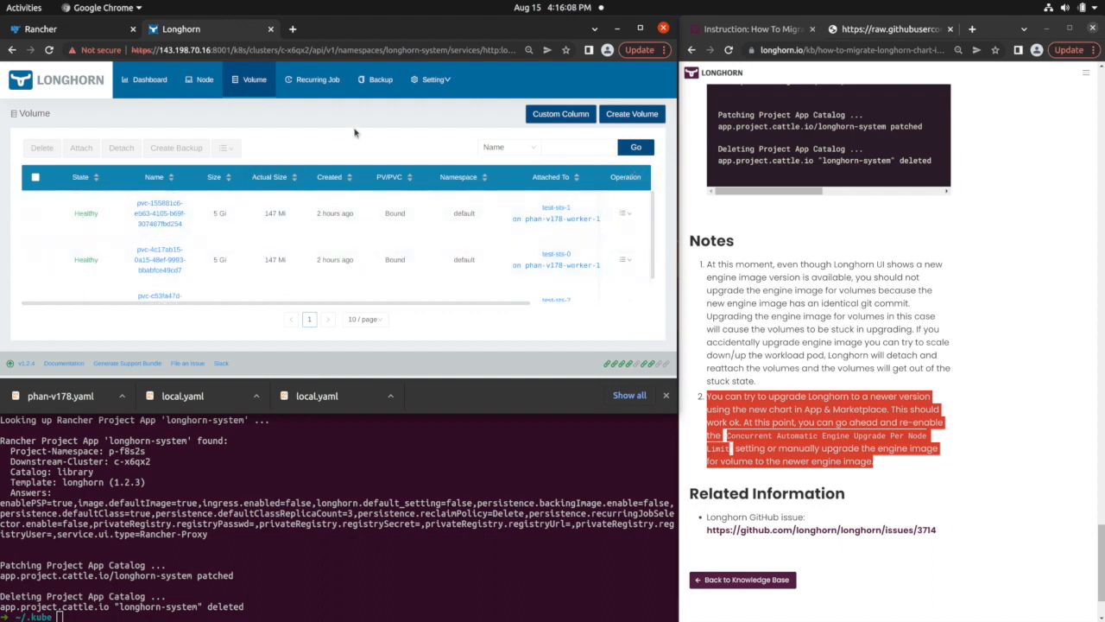
Find the Concurrent Automatic Engine Upgrade Per Node Limit in Longhorn's general settings and highlight its name.
mouse_move(425, 87)
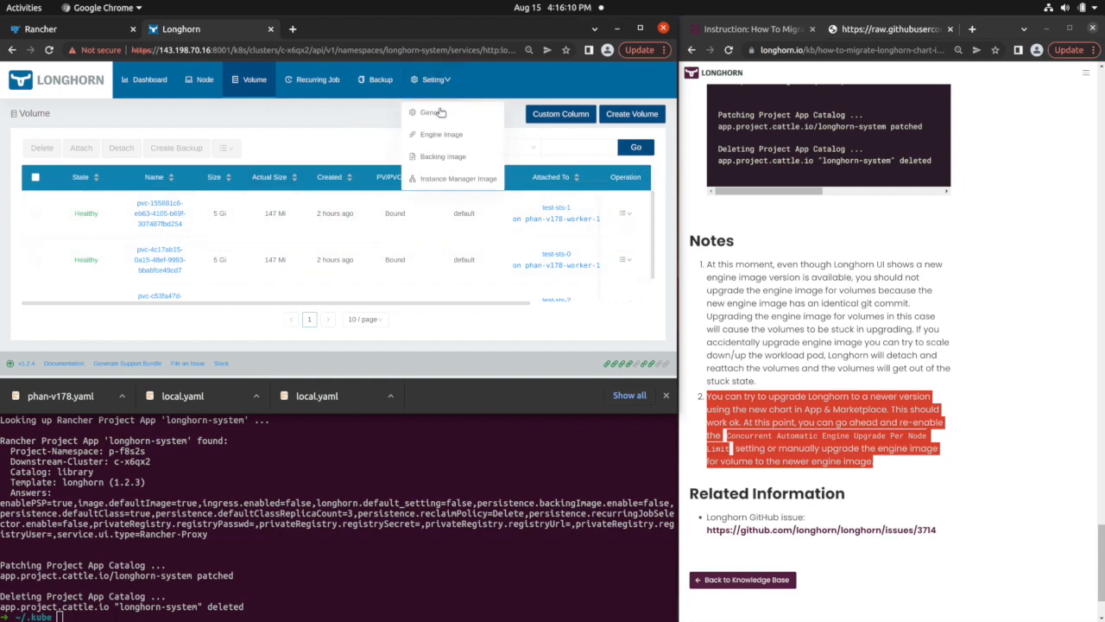
click(439, 115)
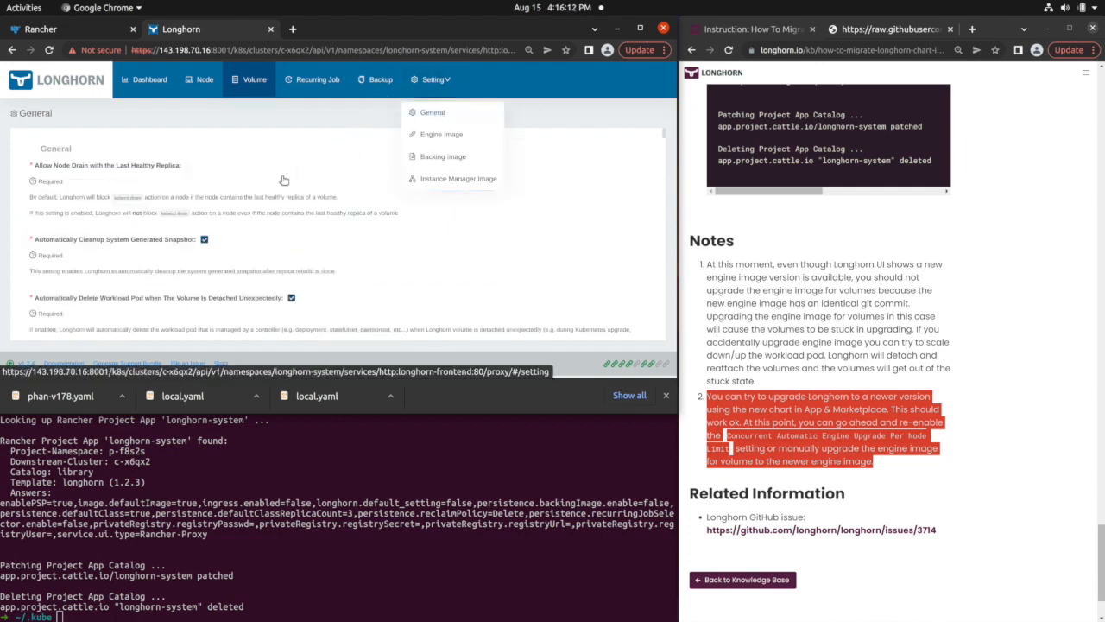
scroll(346, 285, down, 5)
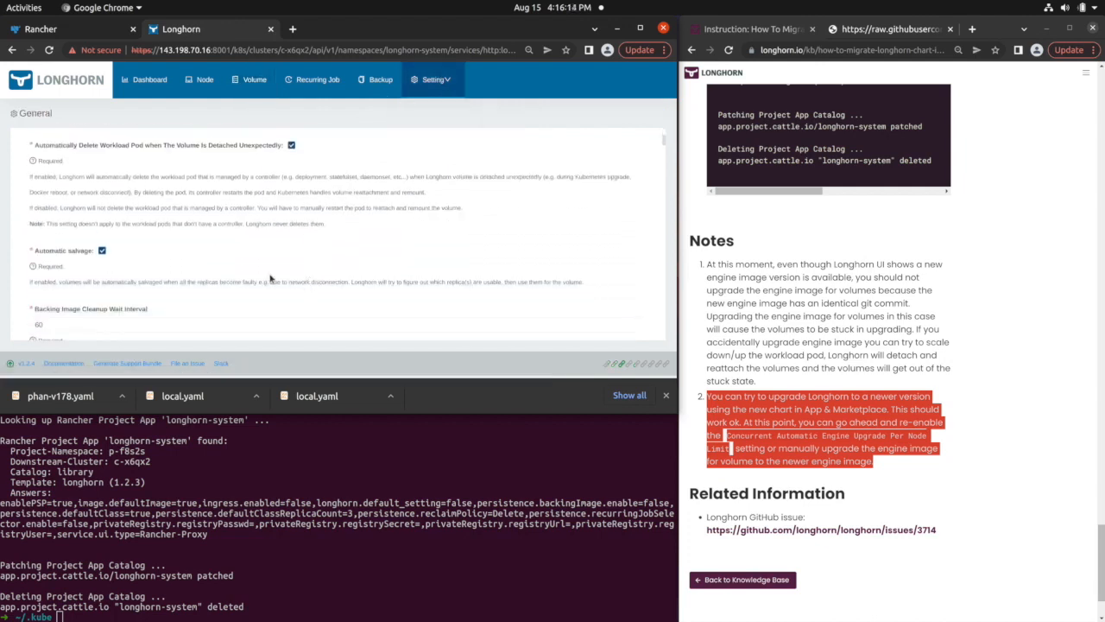
scroll(258, 274, down, 8)
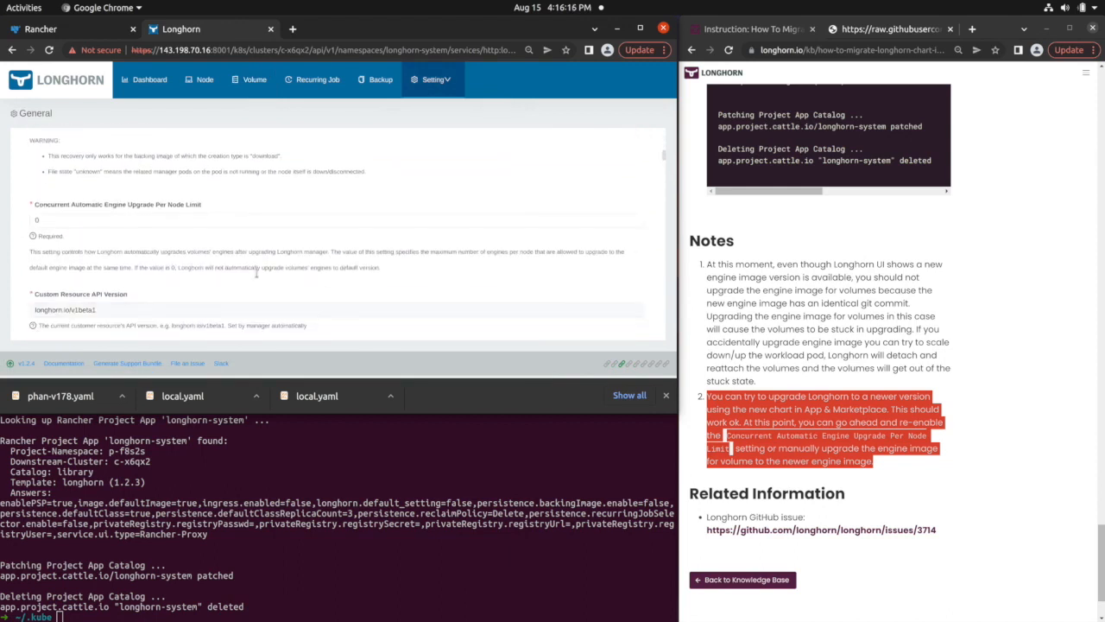
scroll(256, 272, down, 8)
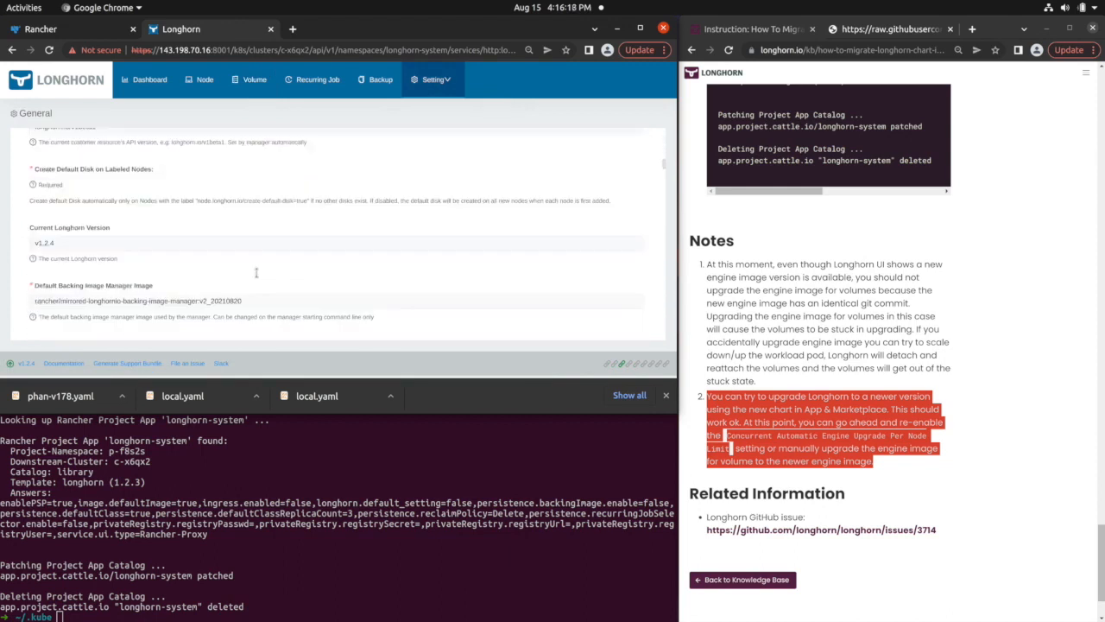
scroll(255, 273, up, 15)
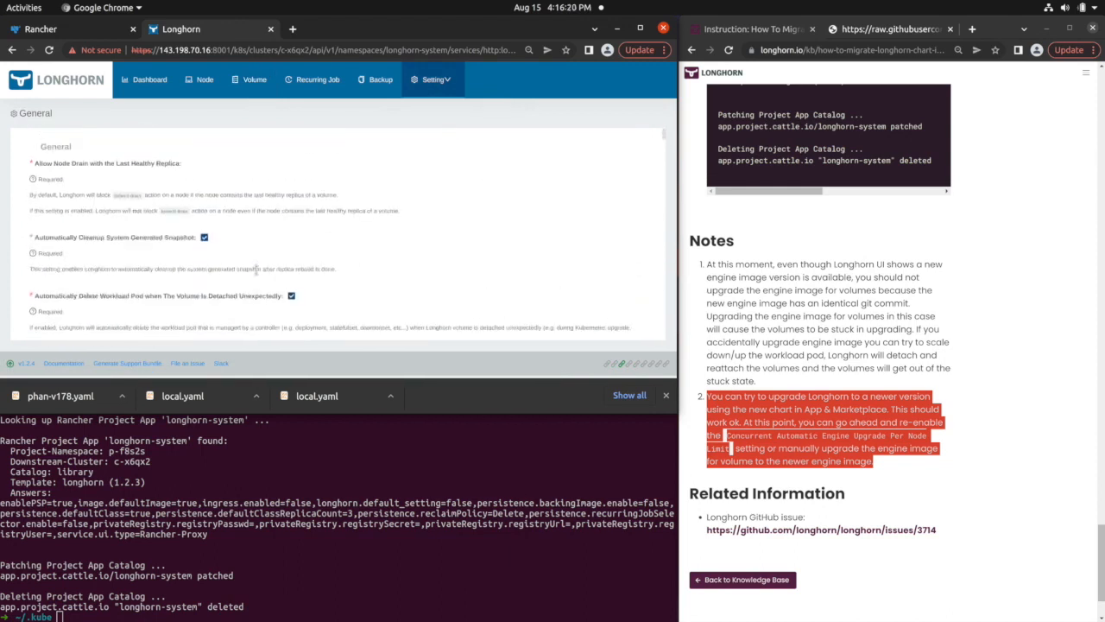
scroll(255, 270, down, 10)
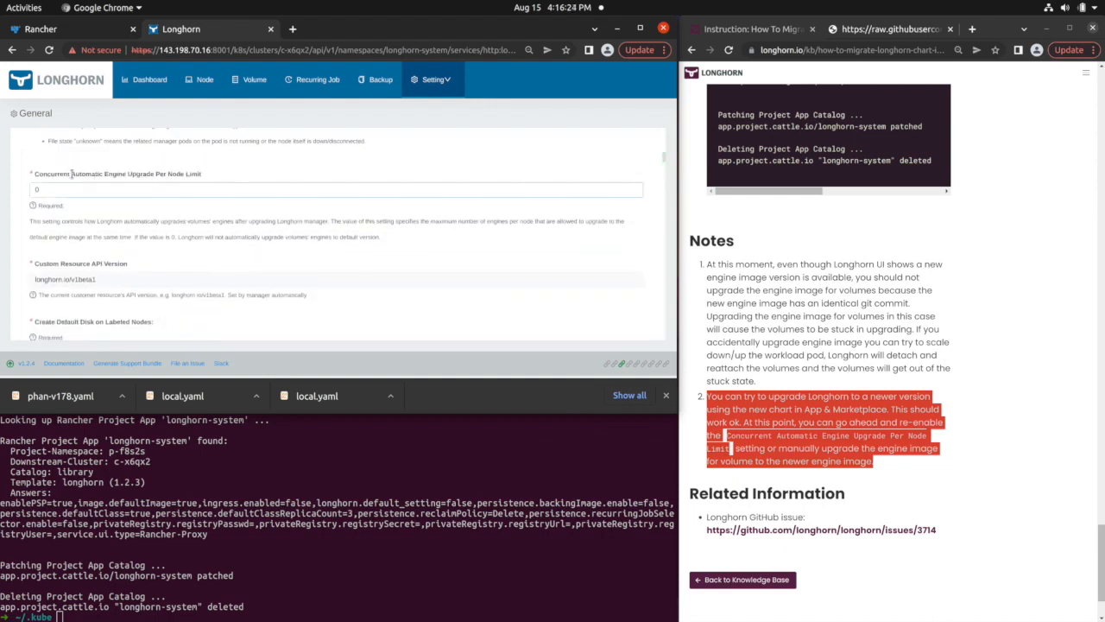
drag(47, 172, 216, 177)
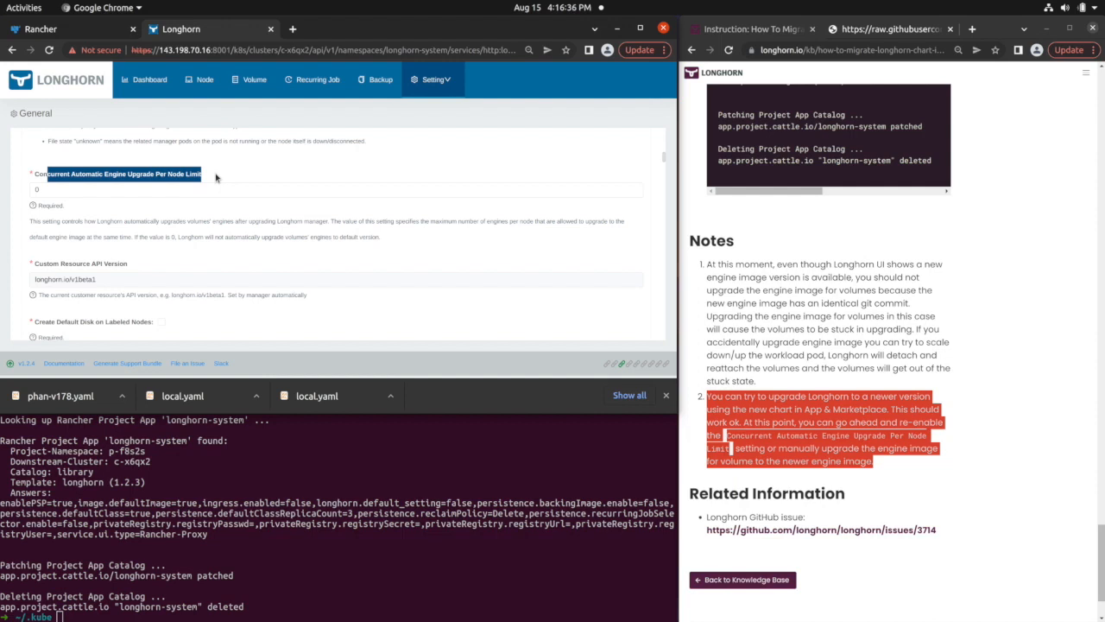
click(533, 86)
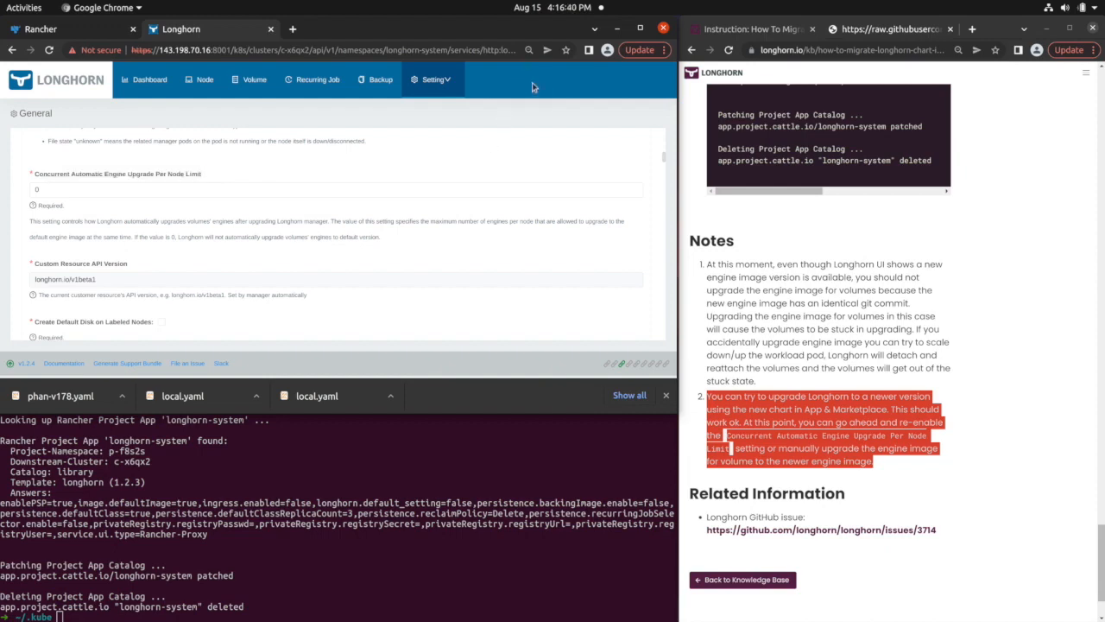
Go back through the Longhorn chart migration guide to its title at the beginning of the article.
scroll(895, 181, up, 10)
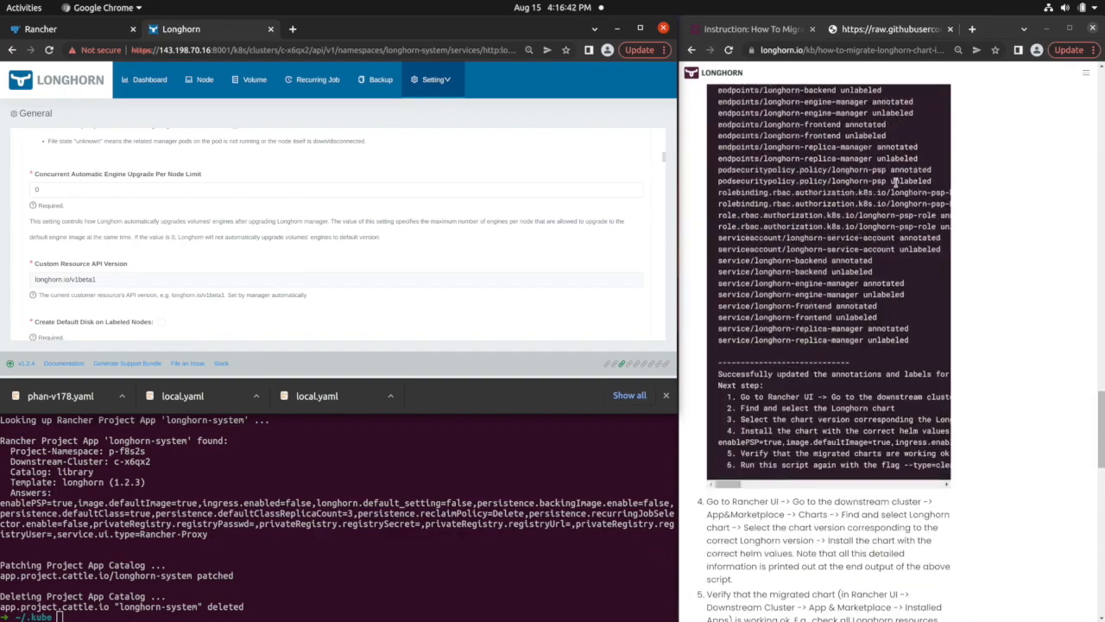
scroll(895, 182, up, 15)
scroll(863, 179, down, 5)
scroll(850, 177, up, 3)
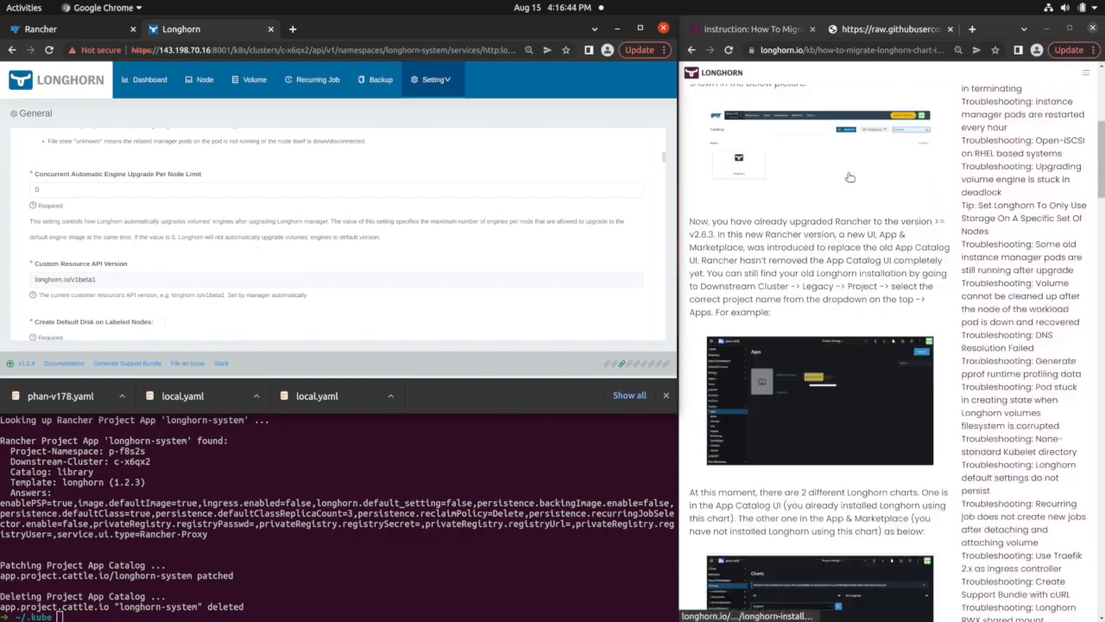
scroll(850, 177, up, 4)
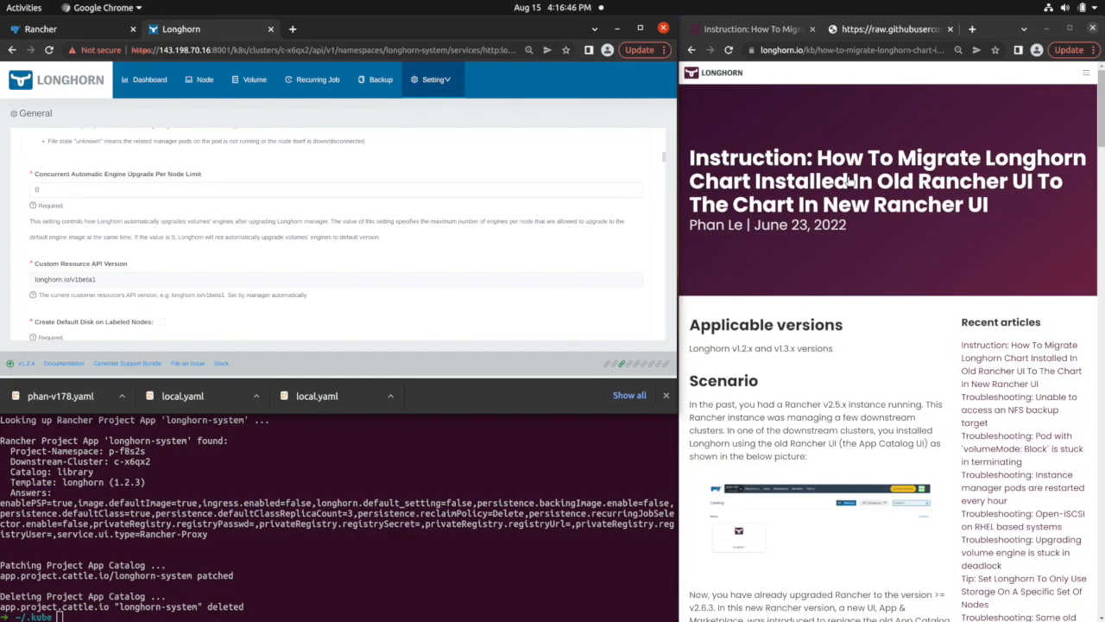